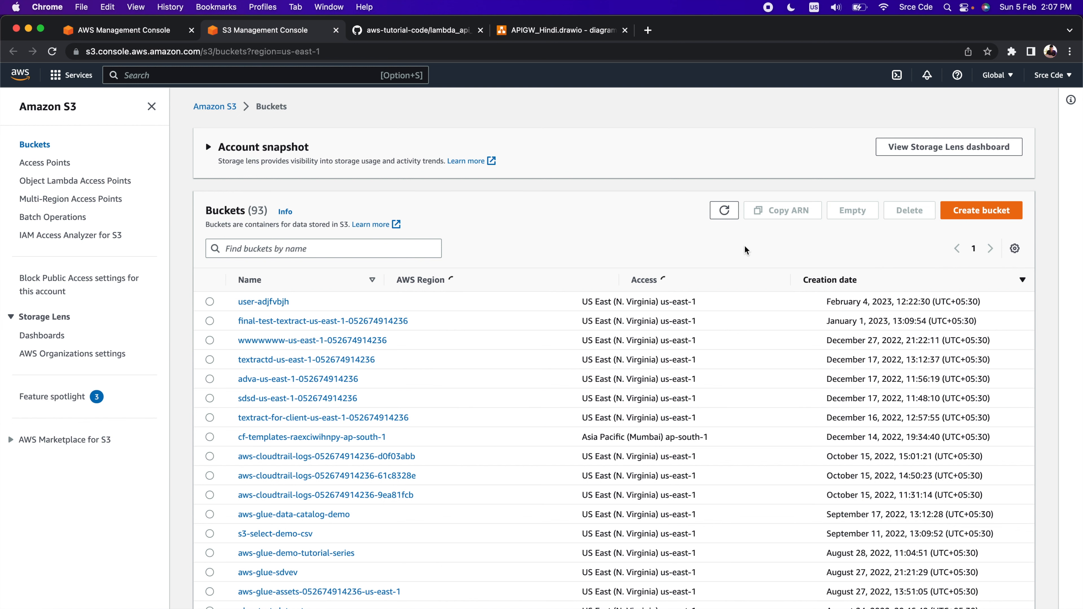
Create an S3 bucket named user-fdghjk in US East (N. Virginia) with the default settings, and open it
click(995, 217)
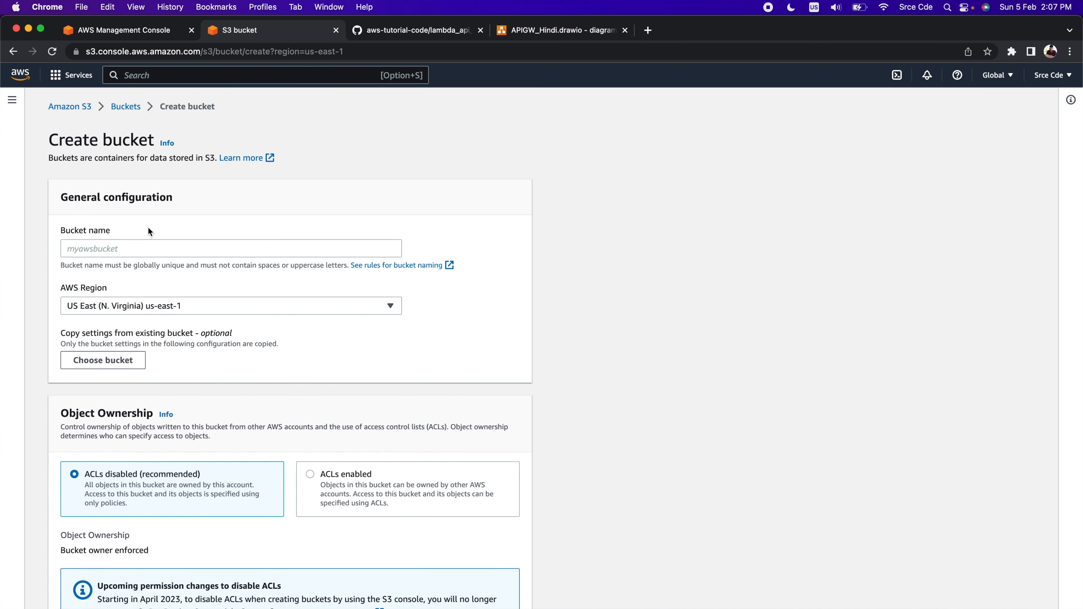
click(125, 252)
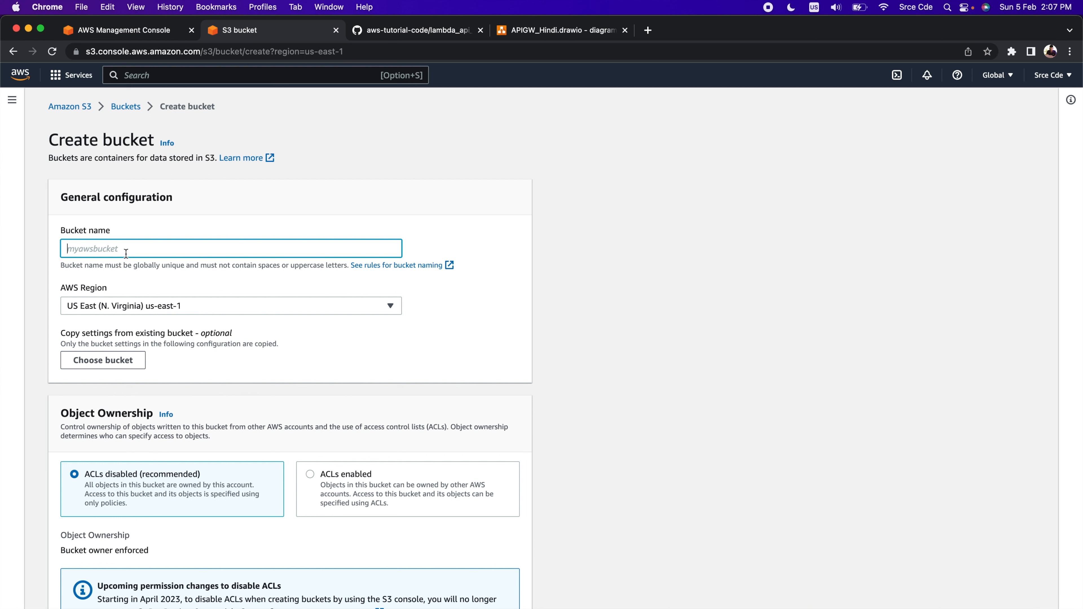
text(user-fdghjk)
scroll(348, 439, down, 20)
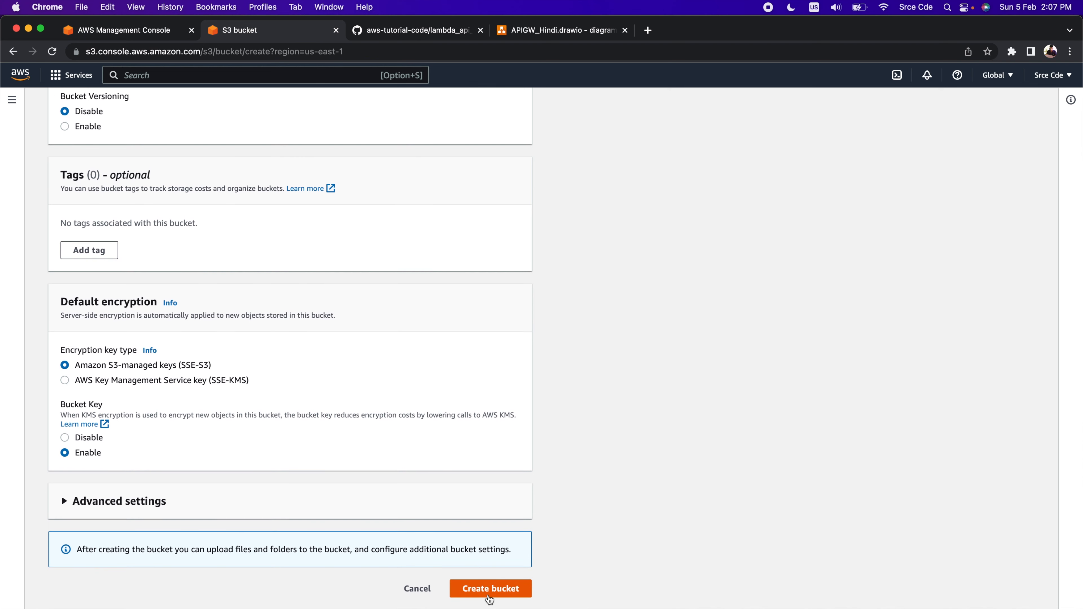
click(493, 593)
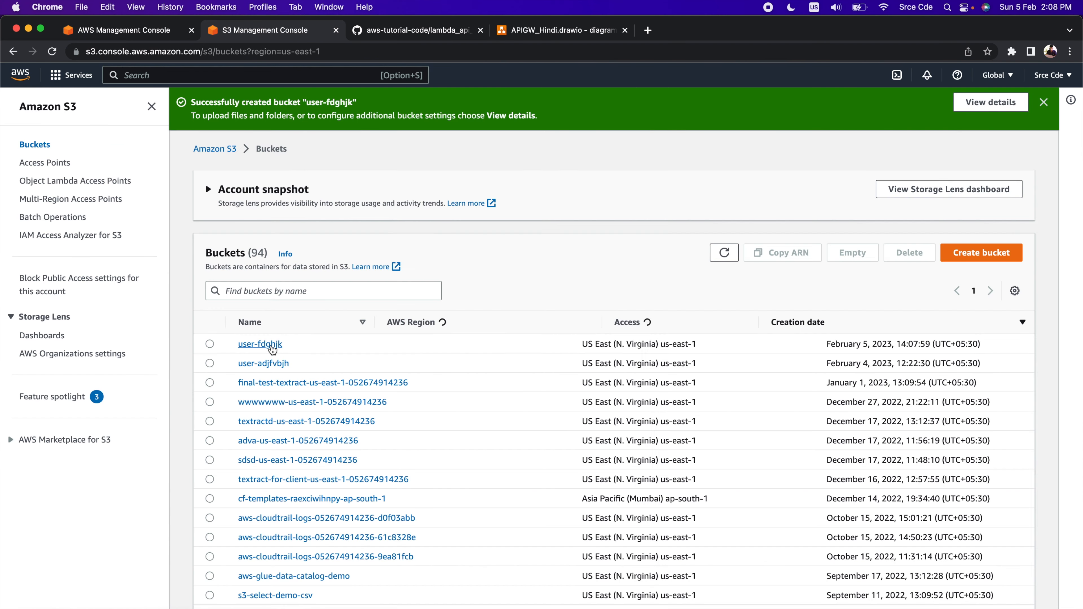
click(272, 348)
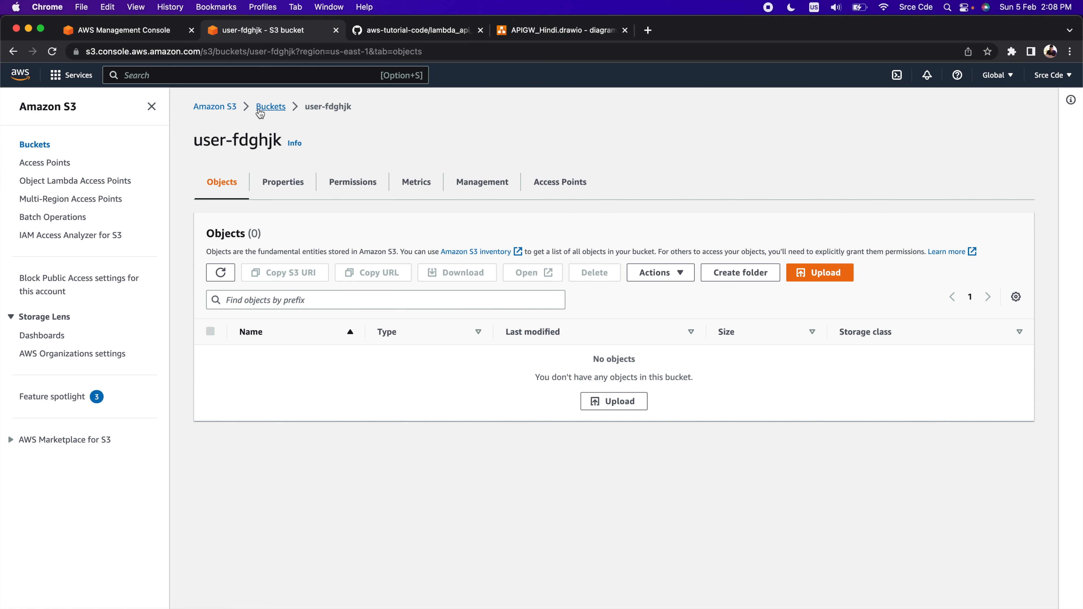
Create a Lambda function from scratch named pre-signed-lambda-upload with the Python 3.9 runtime
click(152, 38)
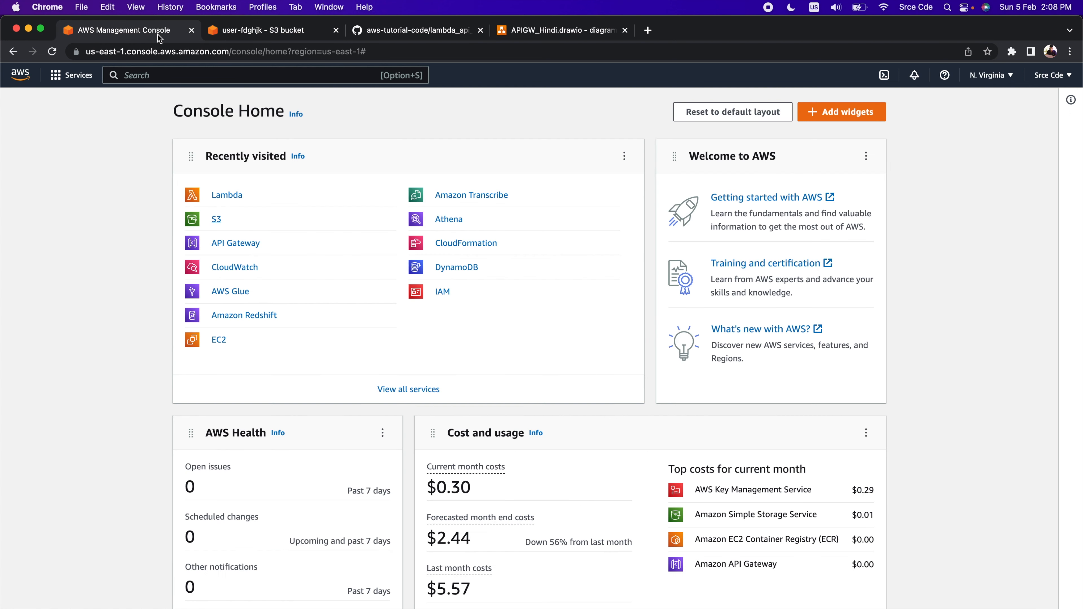
super+click(230, 195)
click(407, 32)
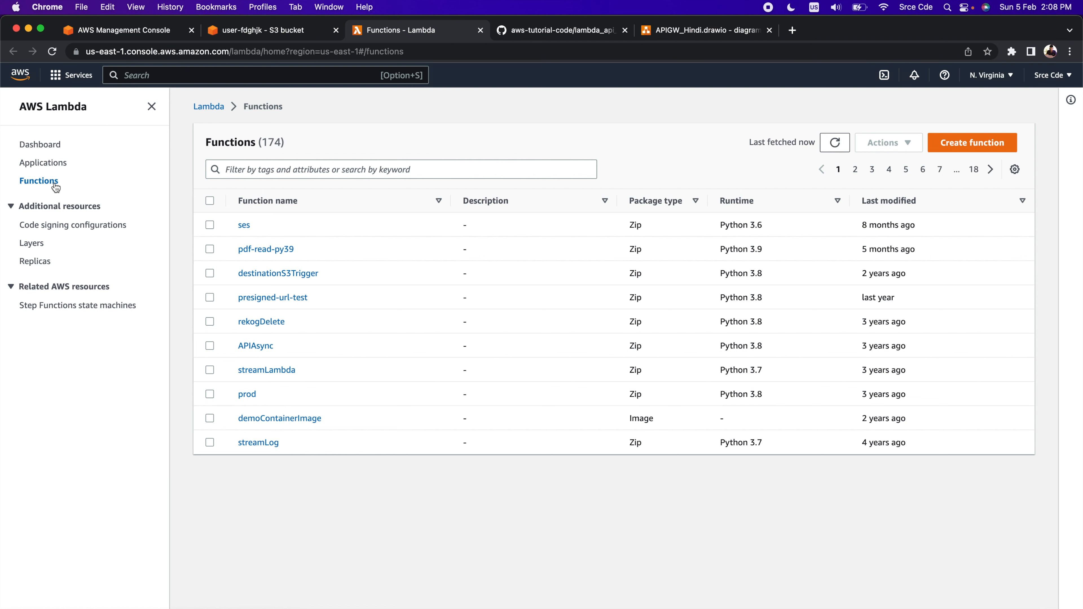
click(977, 144)
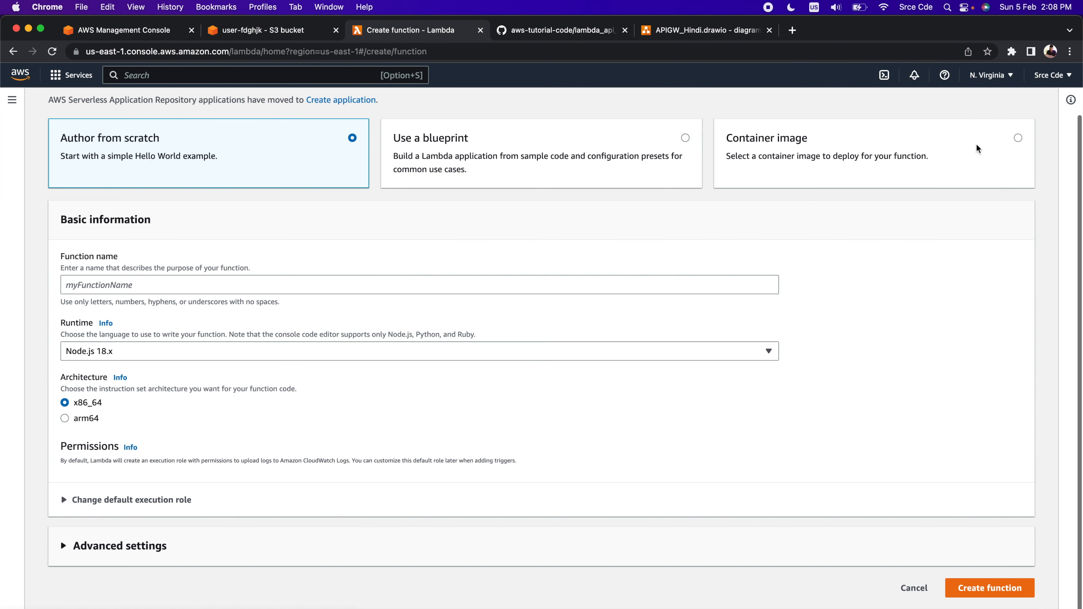
click(195, 287)
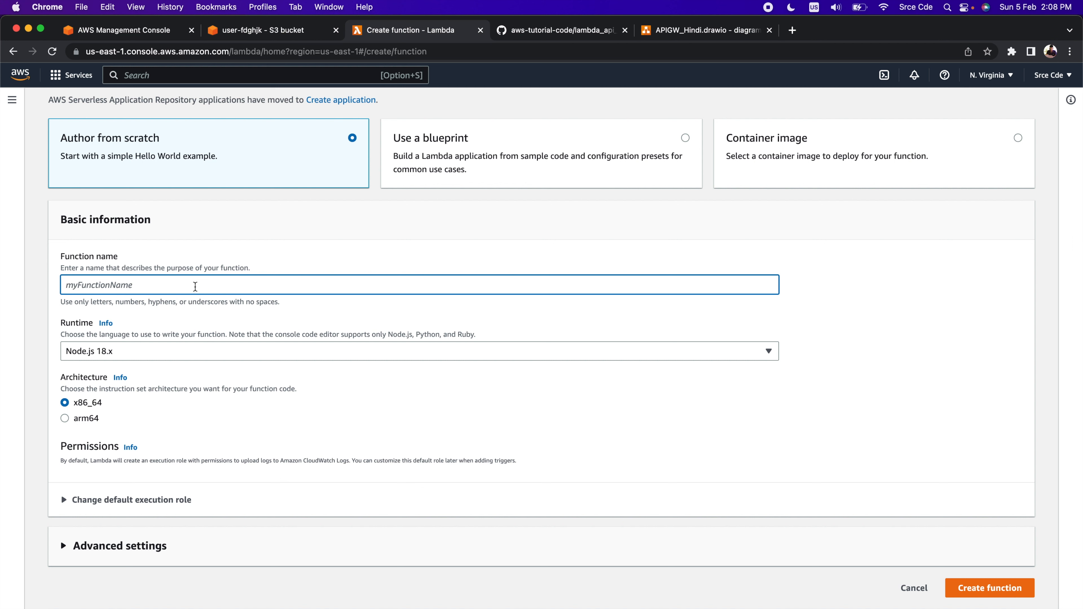
text(pre-signed-lambda-upload)
click(176, 341)
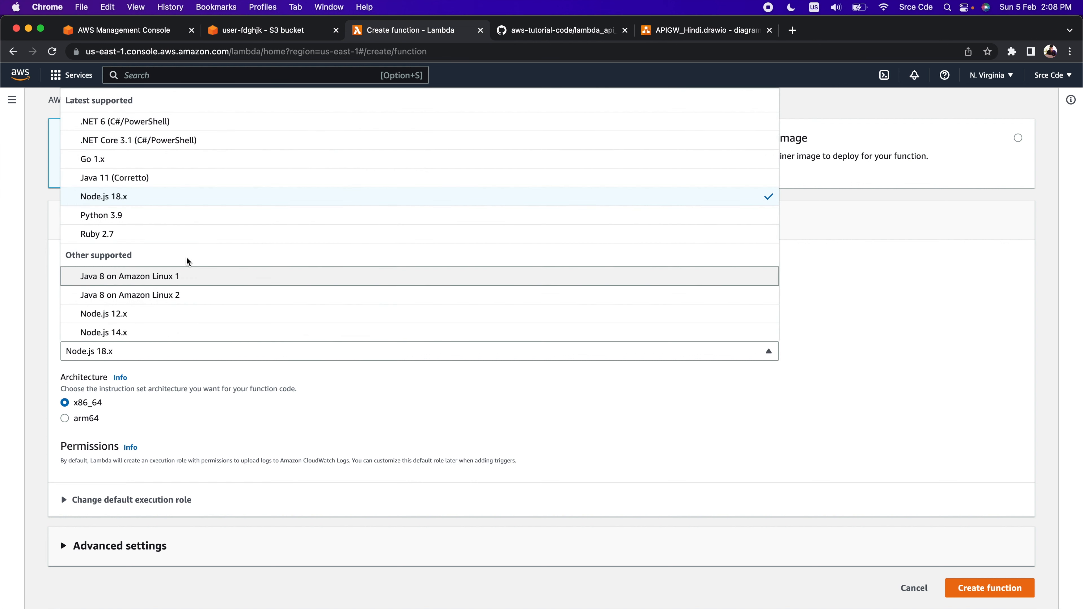
click(171, 210)
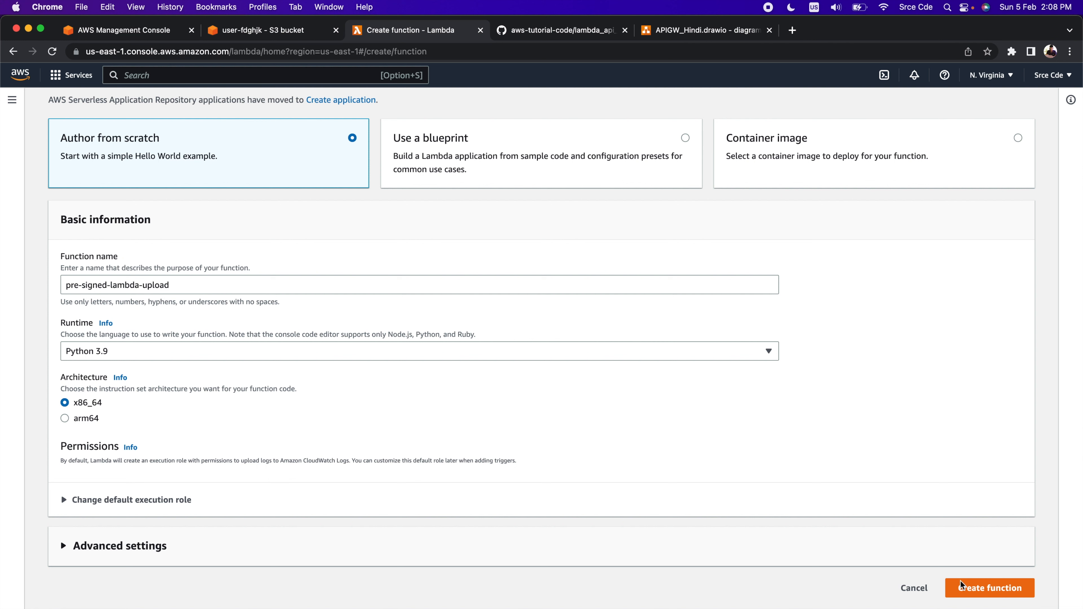
click(998, 589)
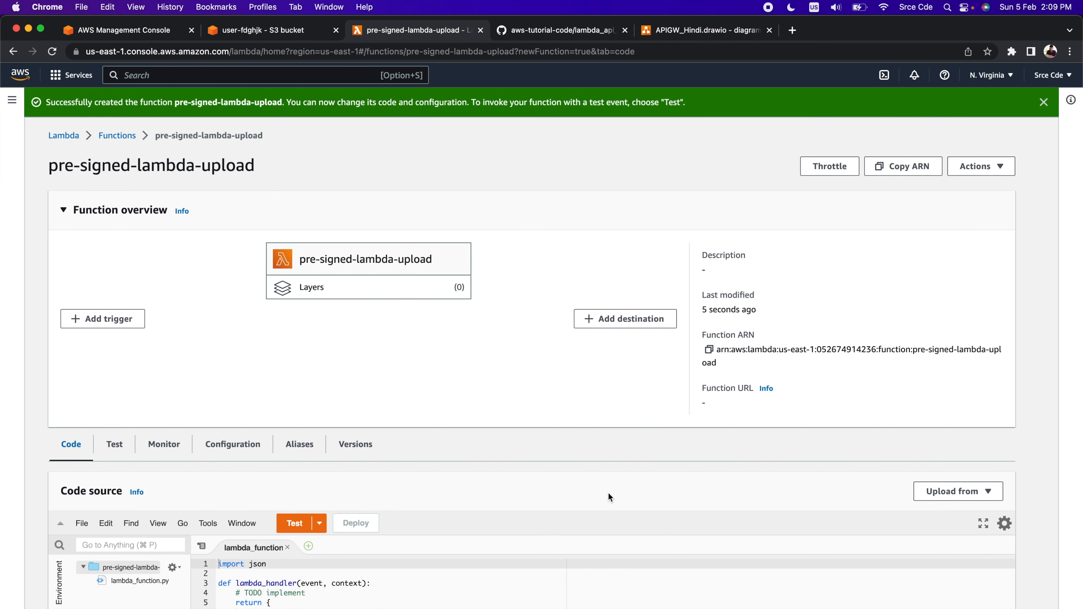
Copy the entire code of lambda_api_post_presigned.py from the aws-tutorial-code repository on GitHub
scroll(608, 493, down, 3)
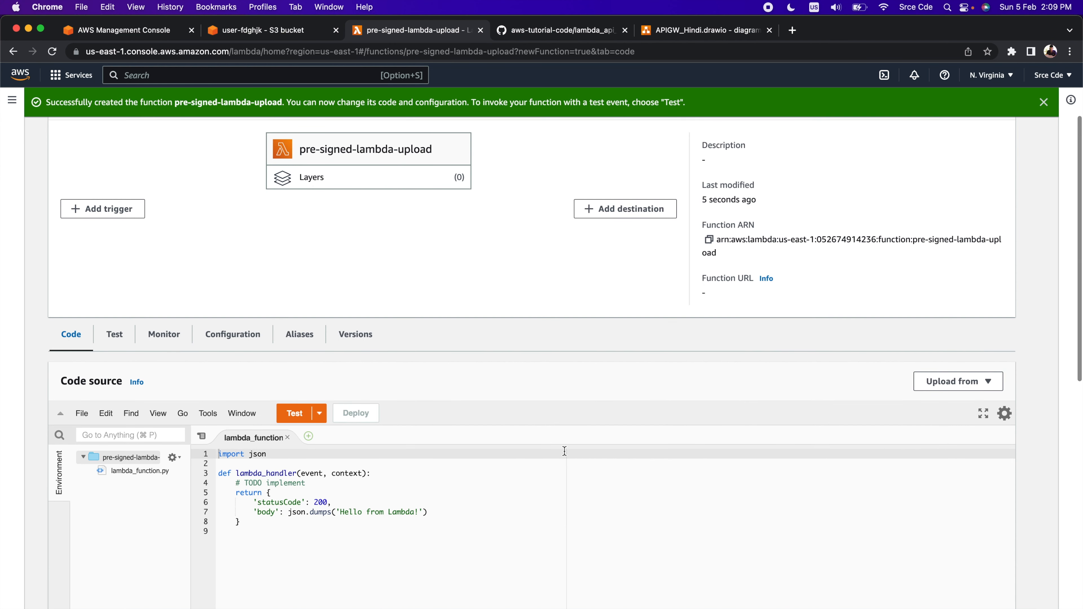
scroll(516, 483, down, 2)
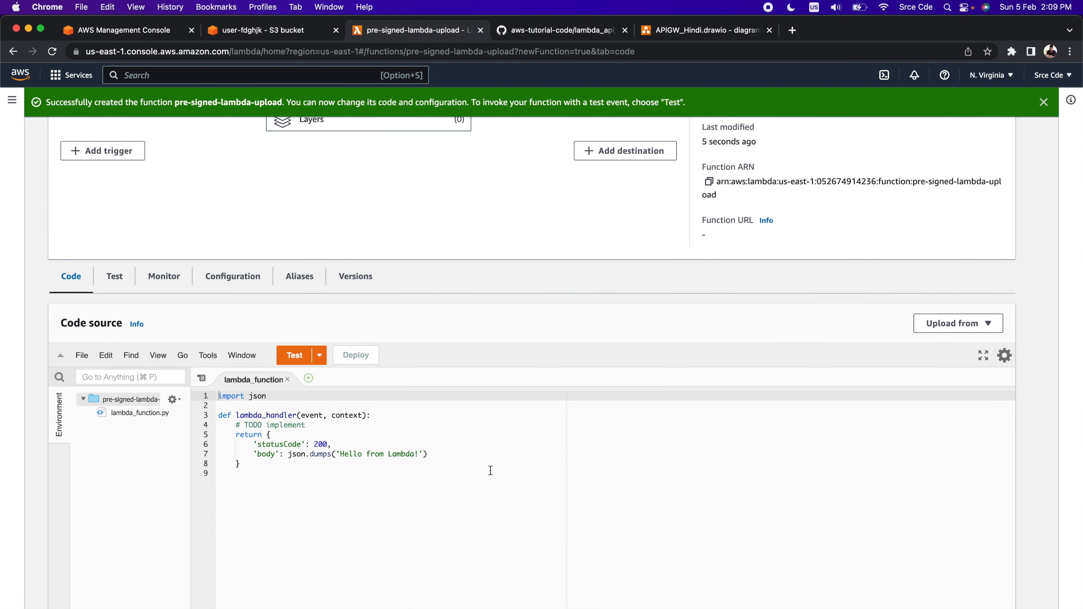
click(550, 35)
scroll(355, 395, down, 2)
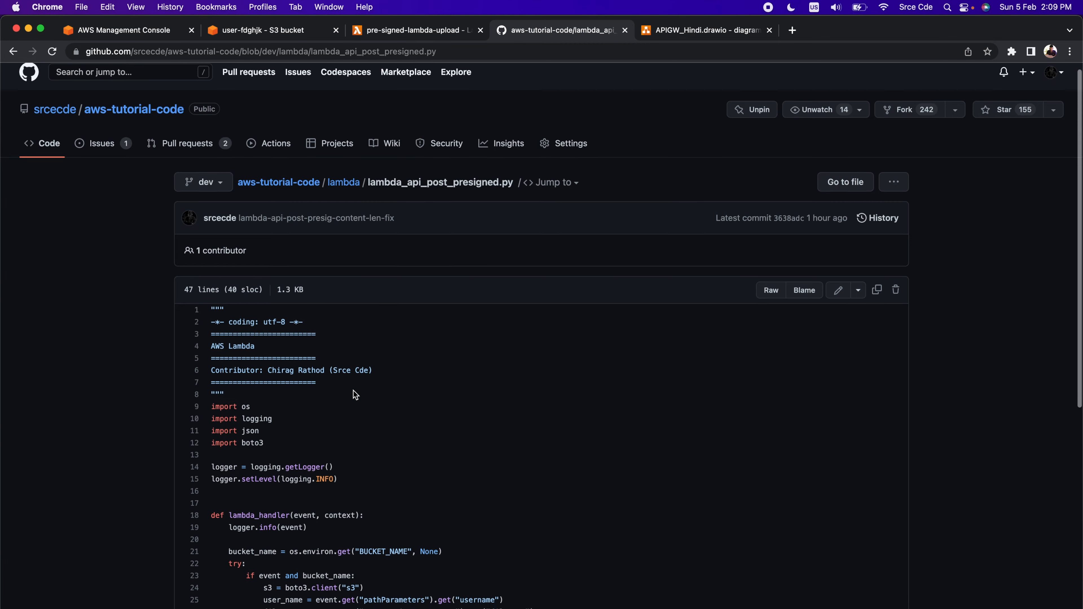
scroll(355, 394, down, 2)
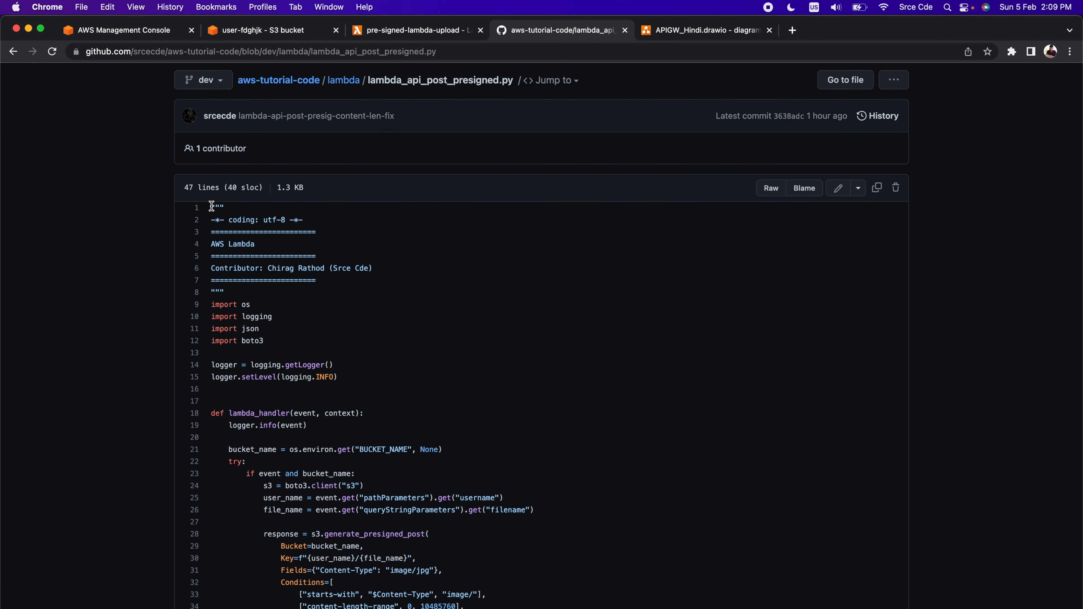
drag(211, 206, 601, 505)
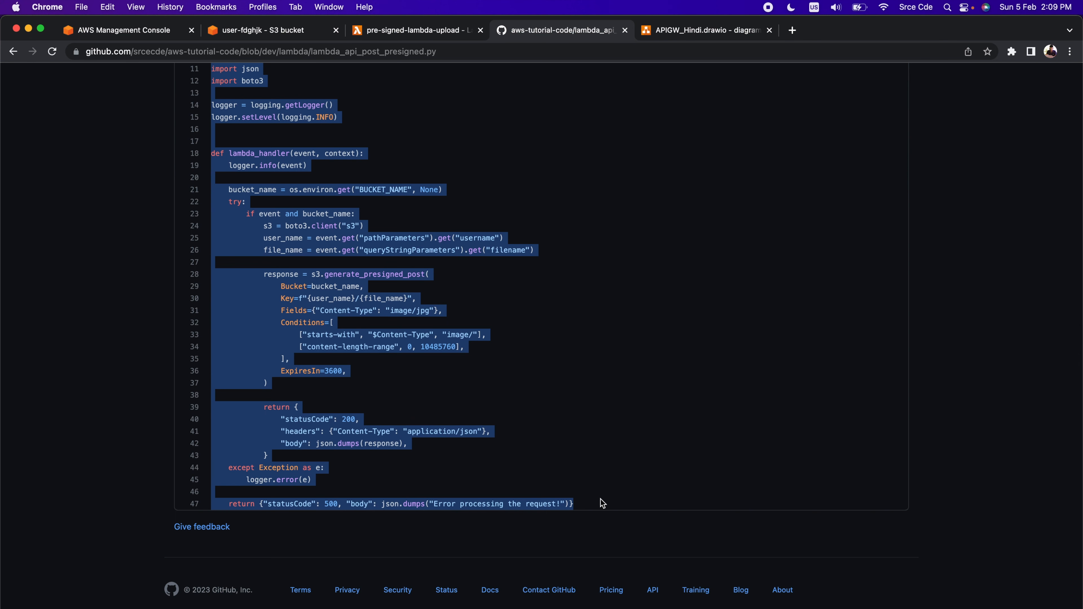
key(super+c)
Replace the default code of the pre-signed-lambda-upload function with the copied code and deploy it
click(381, 29)
click(852, 483)
key(super+a)
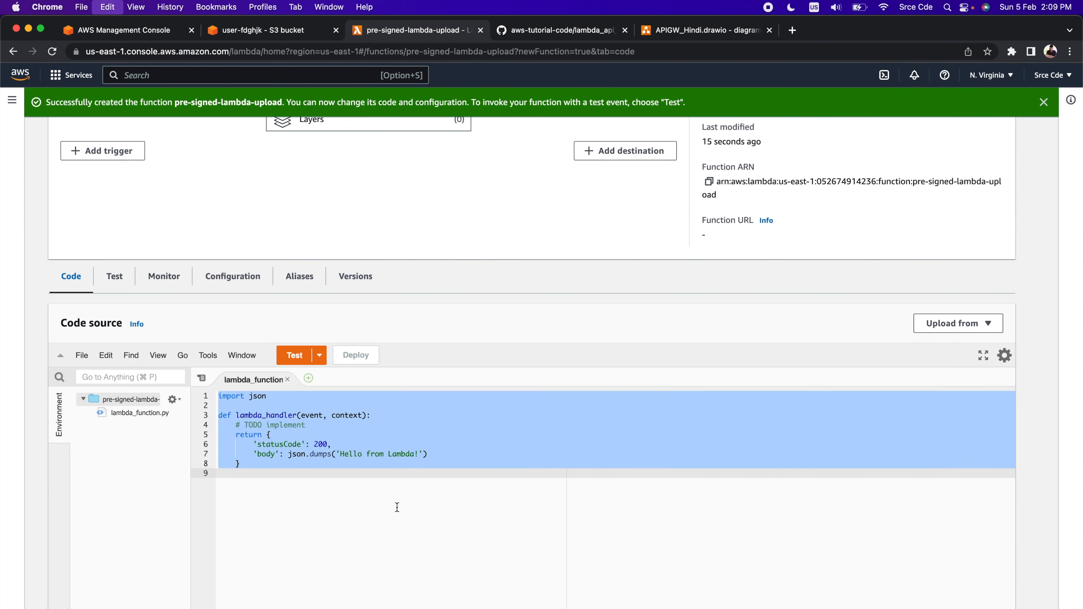
key(super+v)
scroll(825, 341, down, 5)
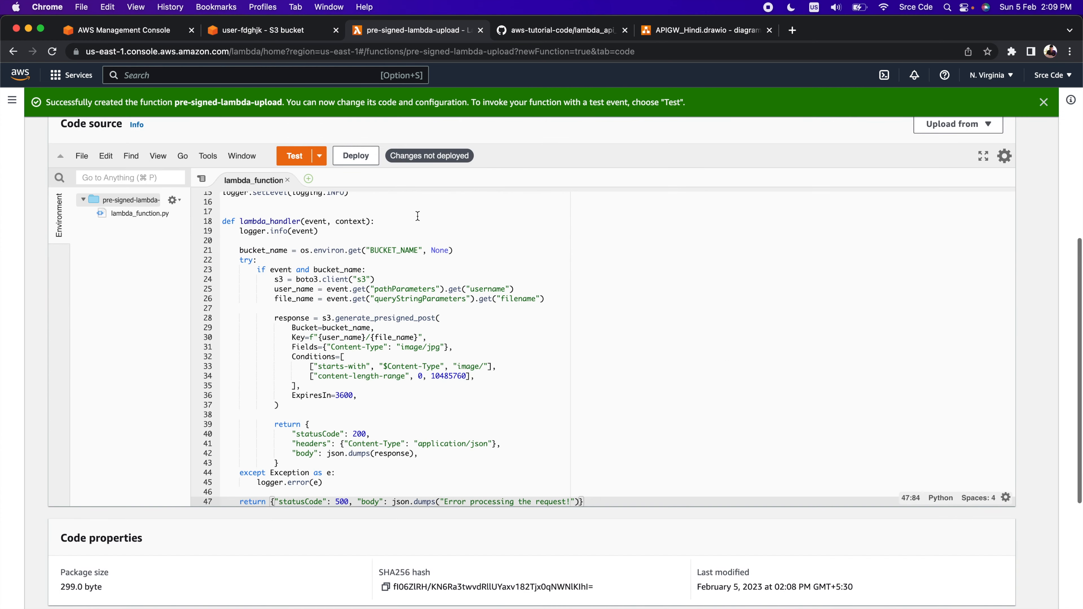
click(356, 161)
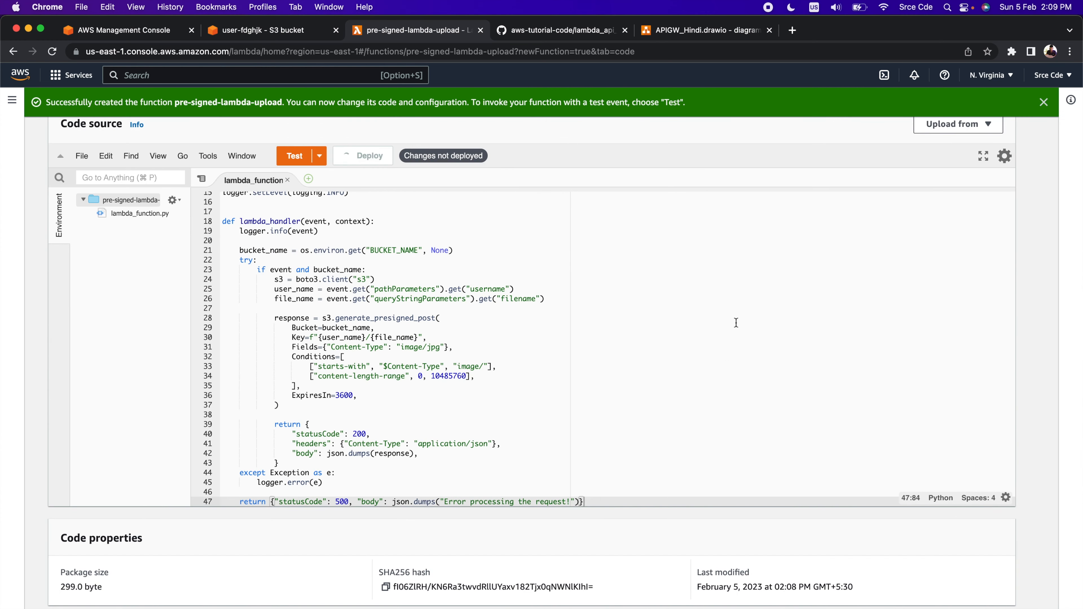
Show the code editor full screen and examine the imports, logger setup and event logging in lambda_handler
scroll(724, 400, up, 3)
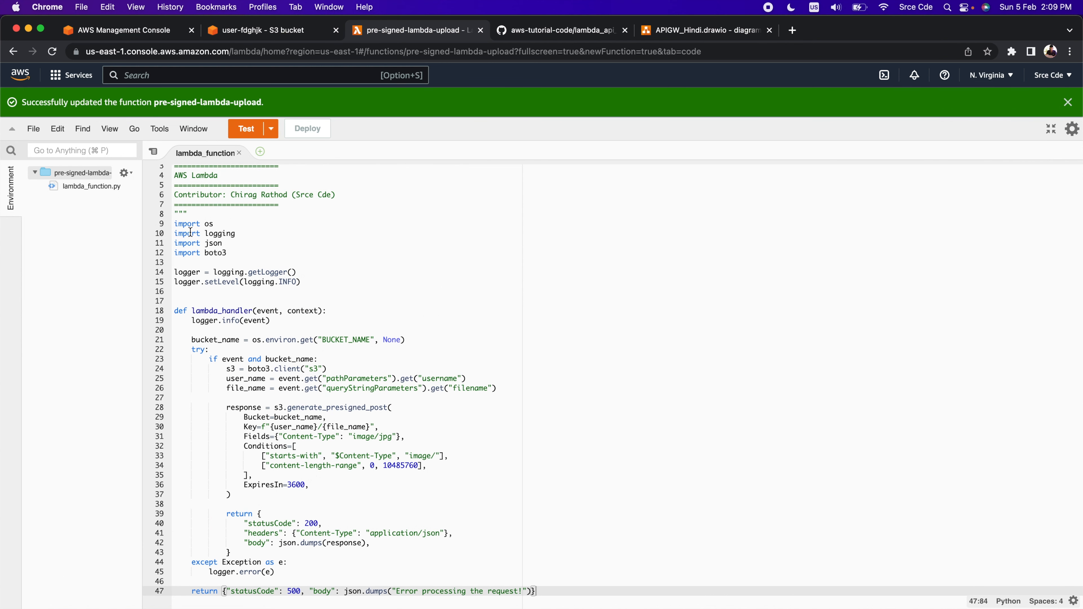
click(234, 254)
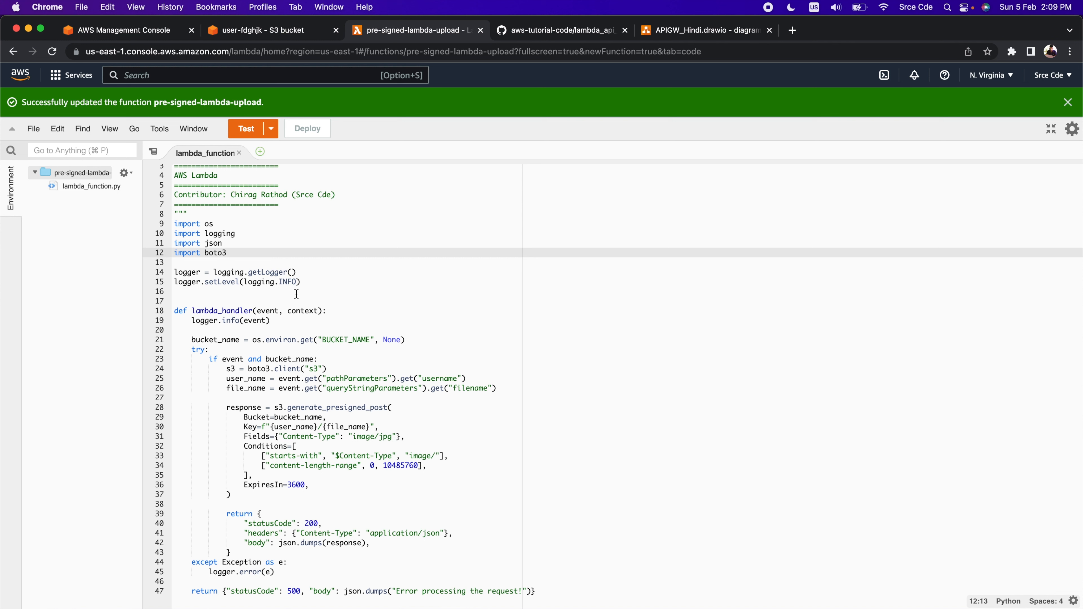
double_click(188, 273)
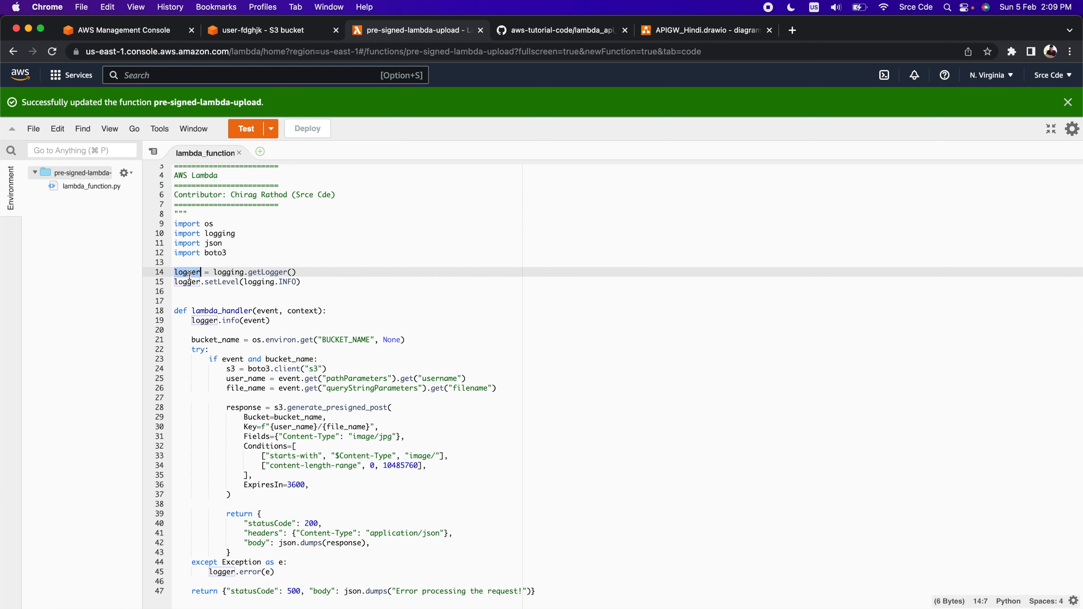
scroll(362, 344, down, 2)
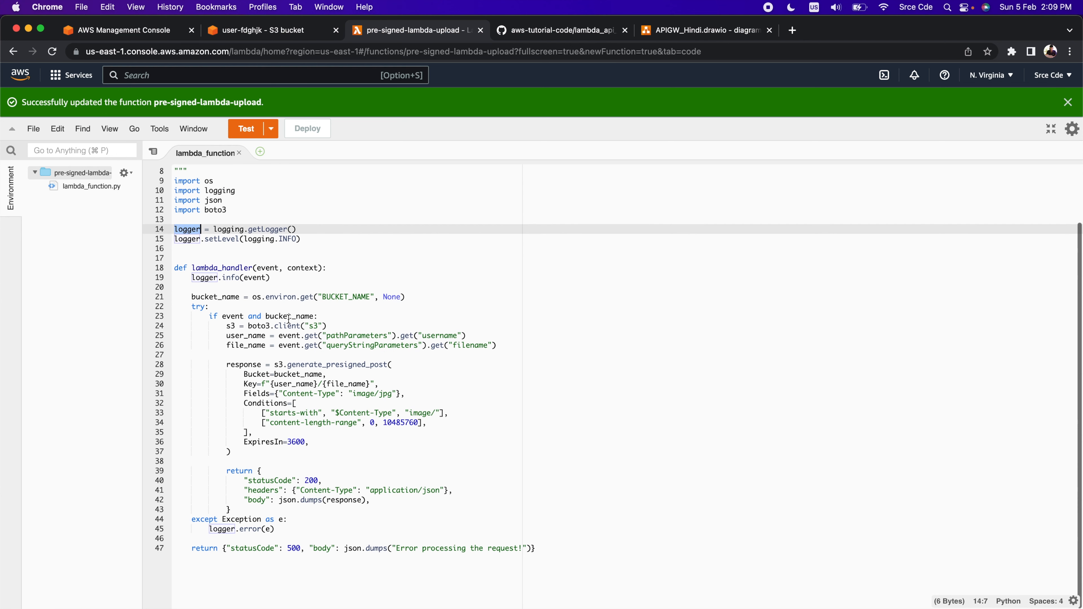
double_click(220, 267)
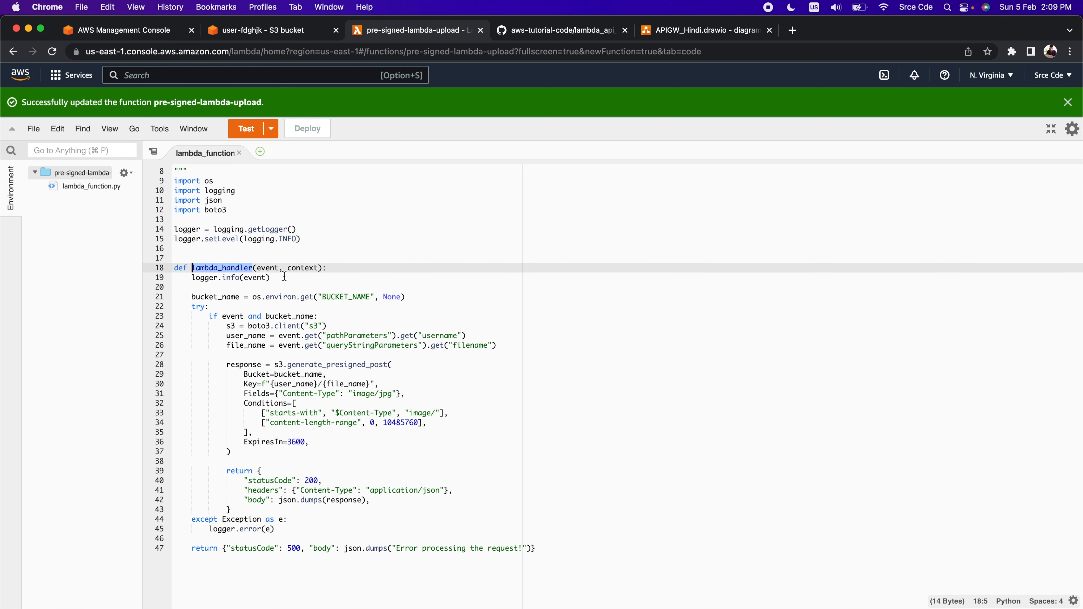
double_click(255, 278)
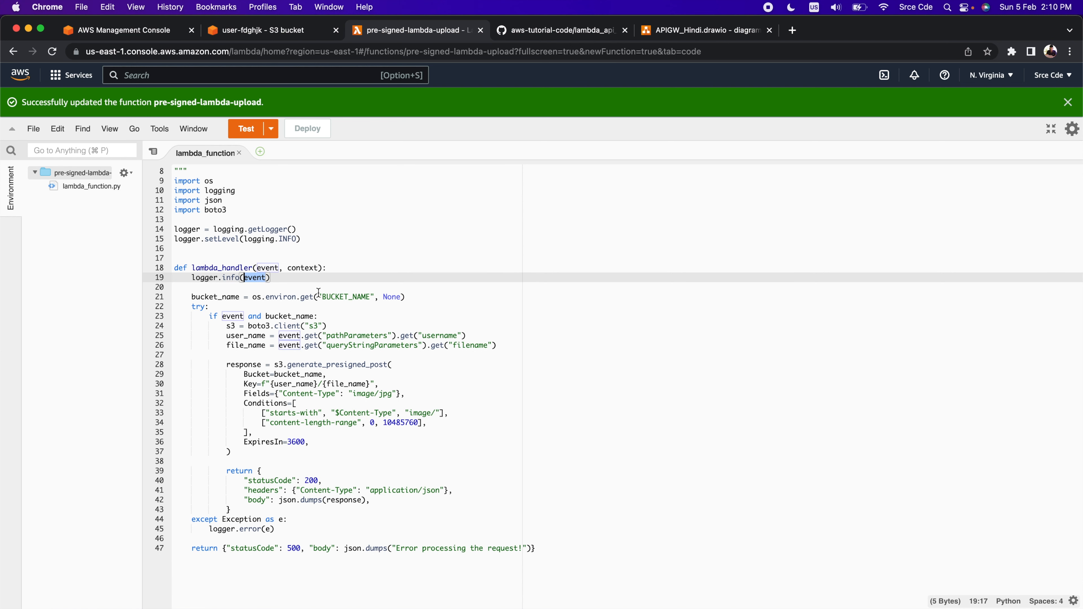
scroll(318, 292, down, 1)
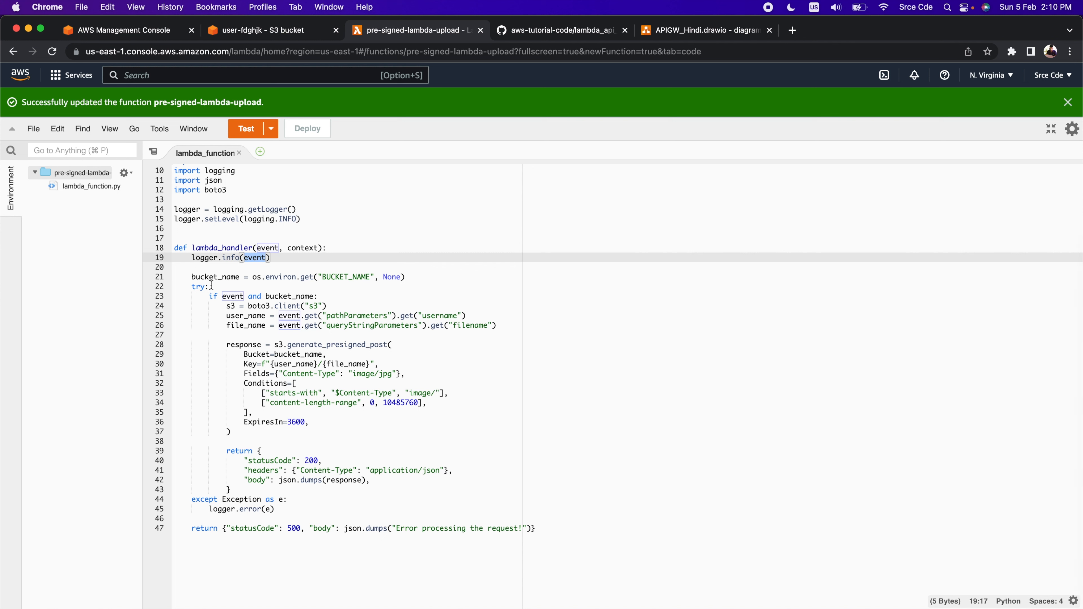
Examine the BUCKET_NAME environment lookup, the 500 error return, the event and bucket_name condition, and the boto3 S3 client line
double_click(220, 276)
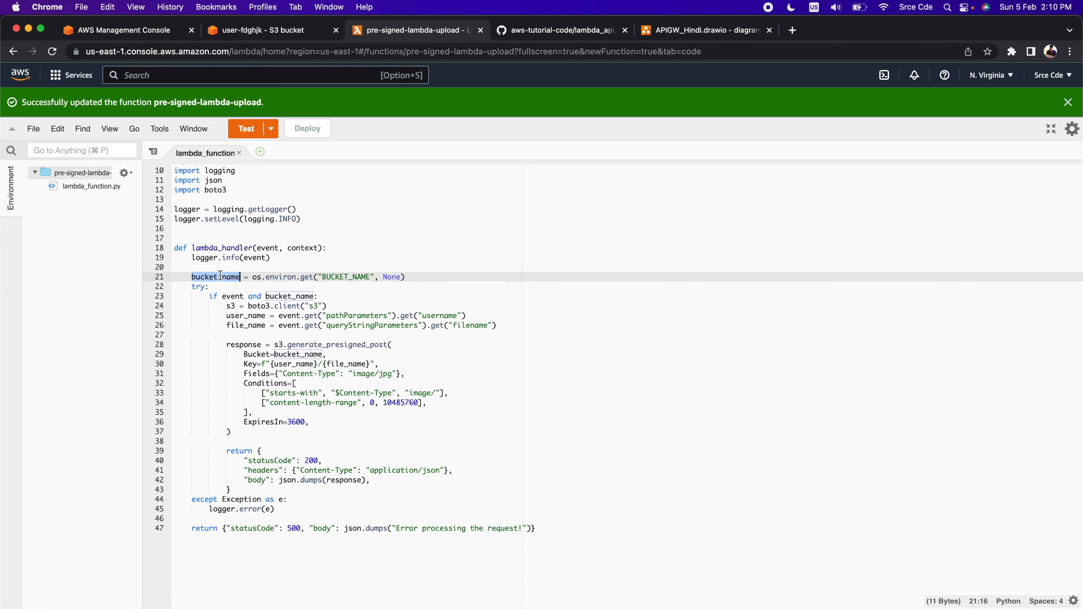
double_click(348, 276)
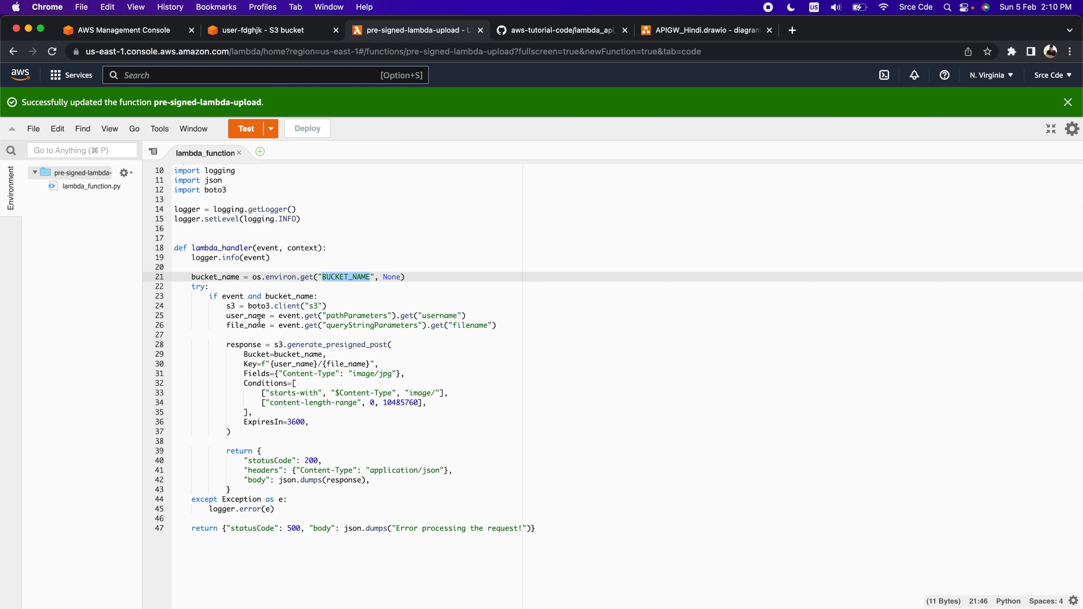
double_click(205, 528)
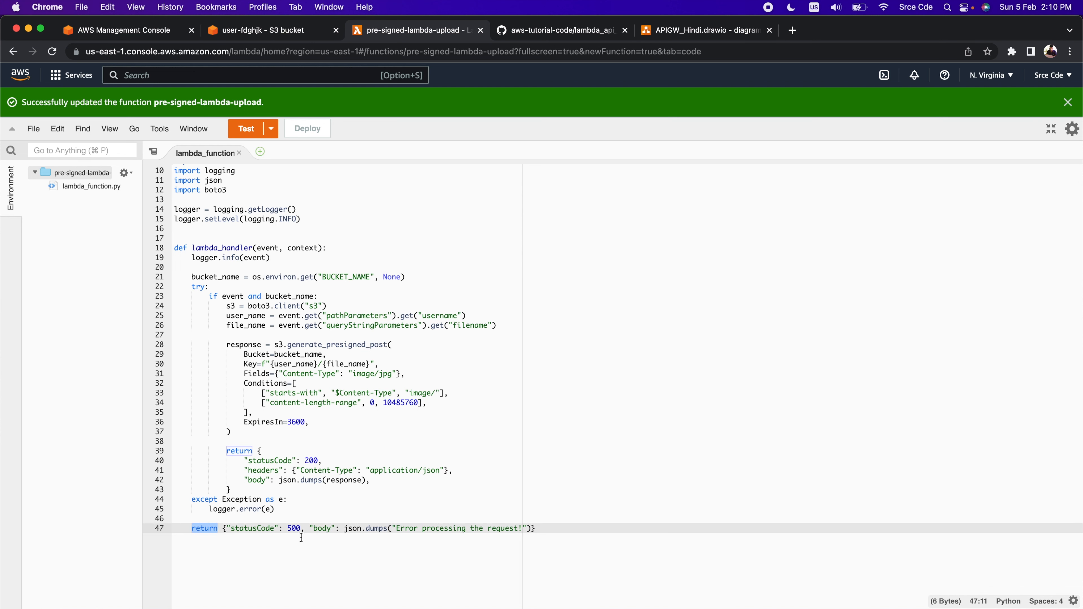
double_click(295, 528)
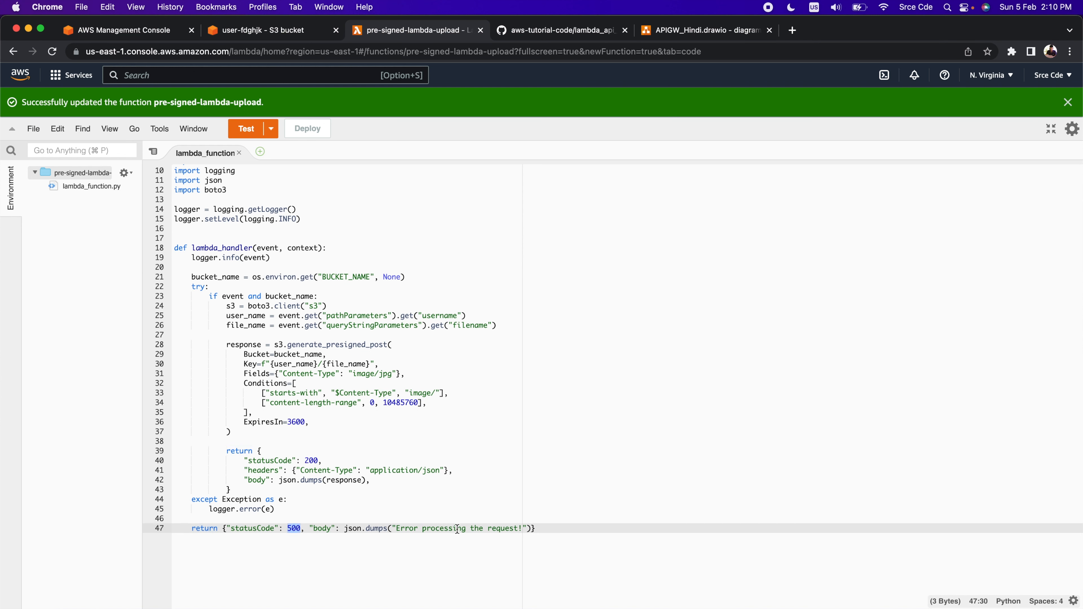
double_click(343, 275)
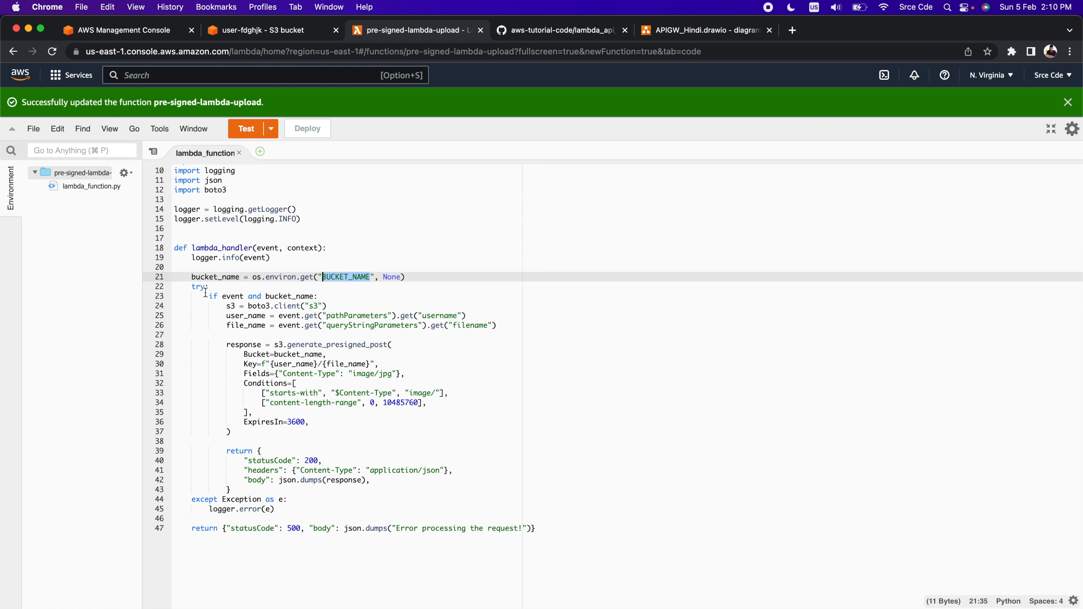
click(235, 298)
double_click(235, 297)
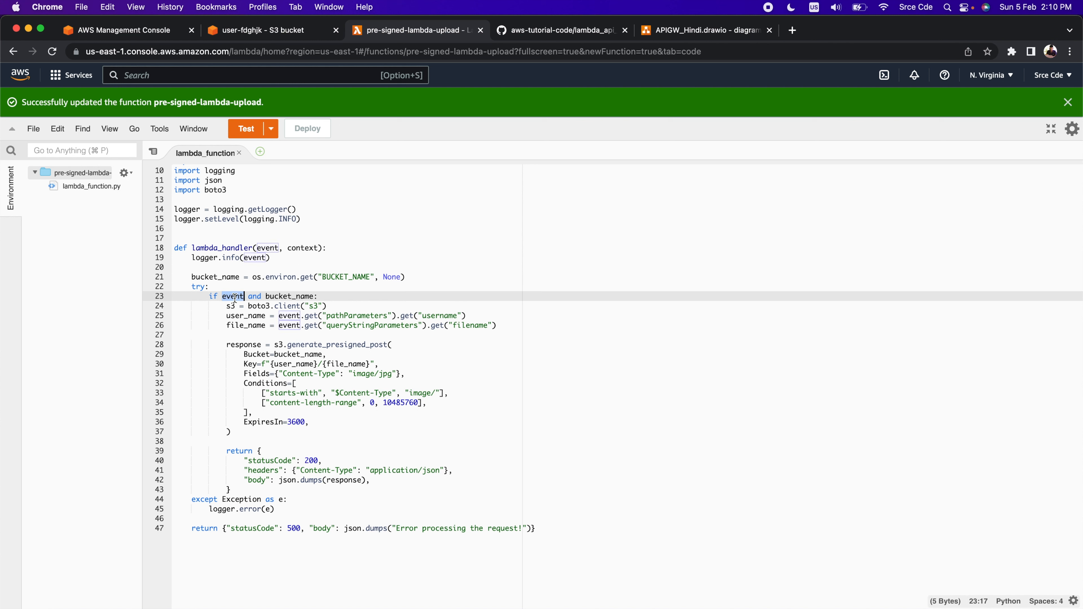
double_click(285, 296)
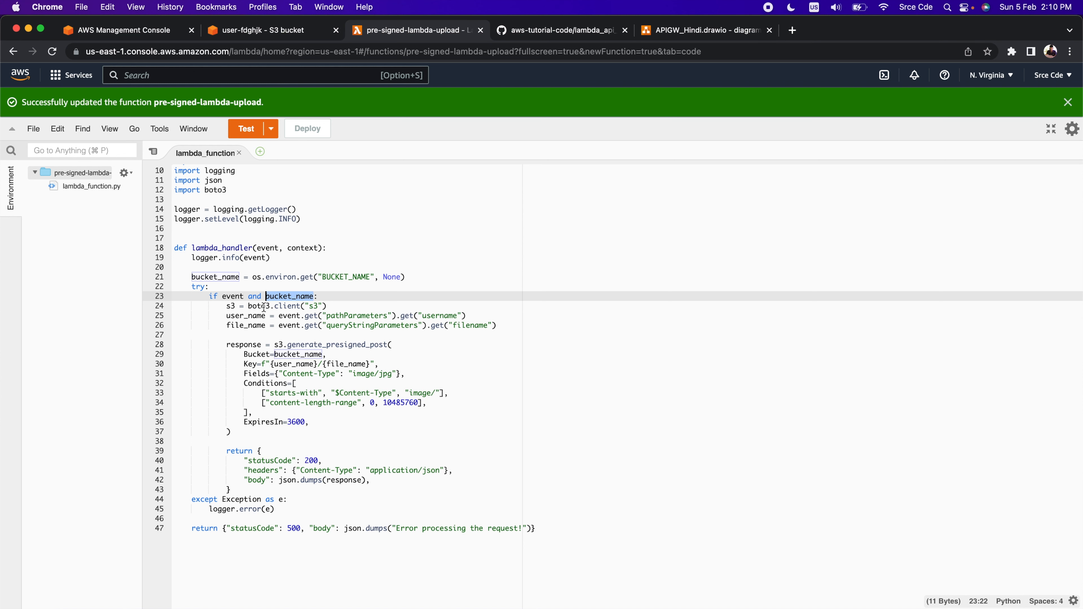
double_click(289, 306)
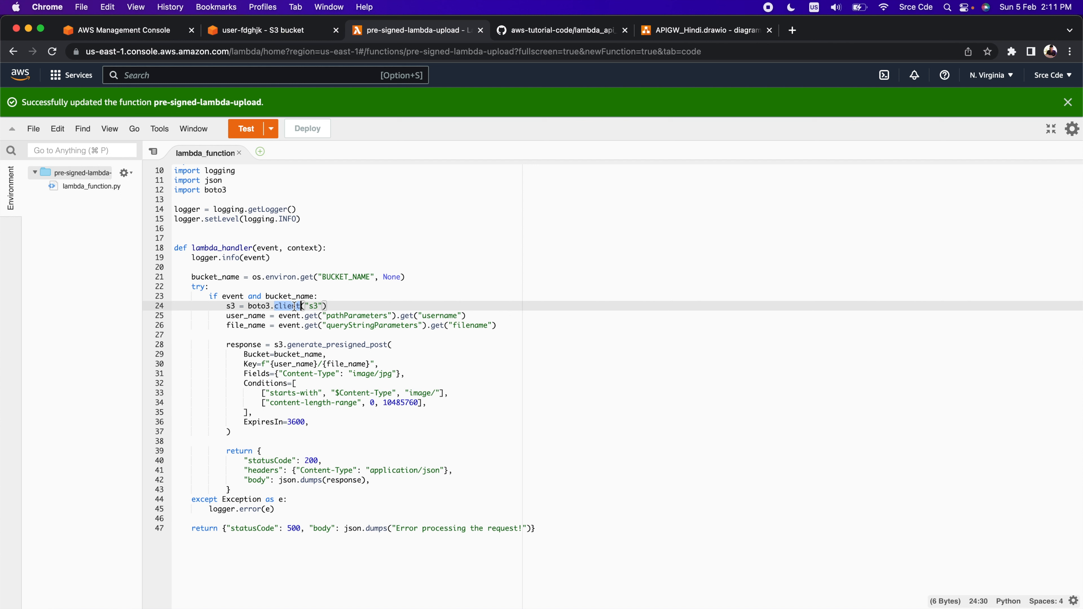
Examine the S3 client line and how user_name and file_name are read from pathParameters and queryStringParameters
double_click(312, 306)
double_click(250, 316)
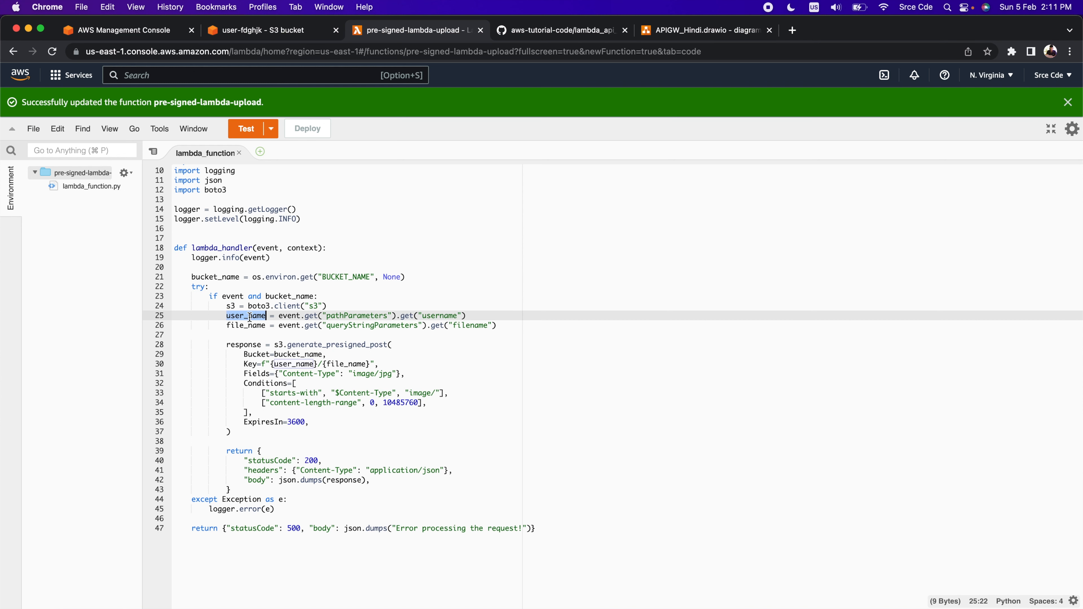
double_click(378, 315)
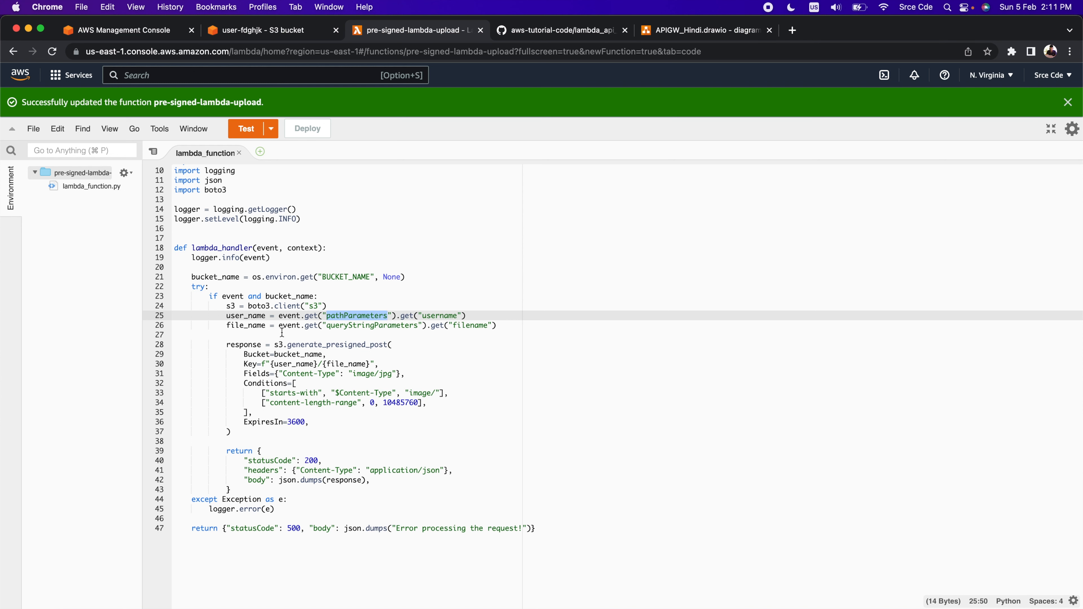
double_click(250, 326)
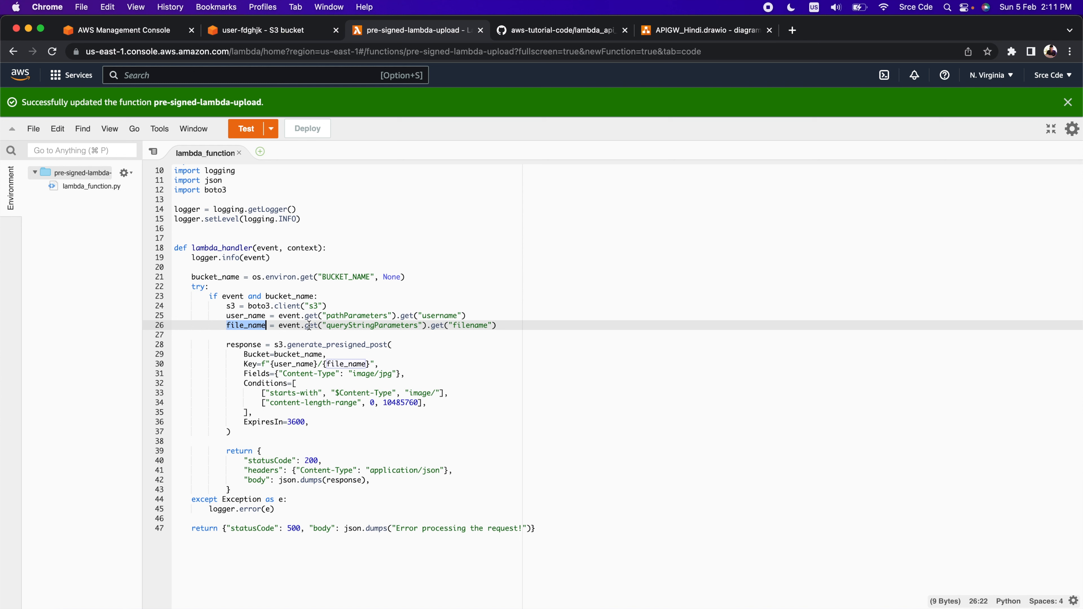
double_click(247, 316)
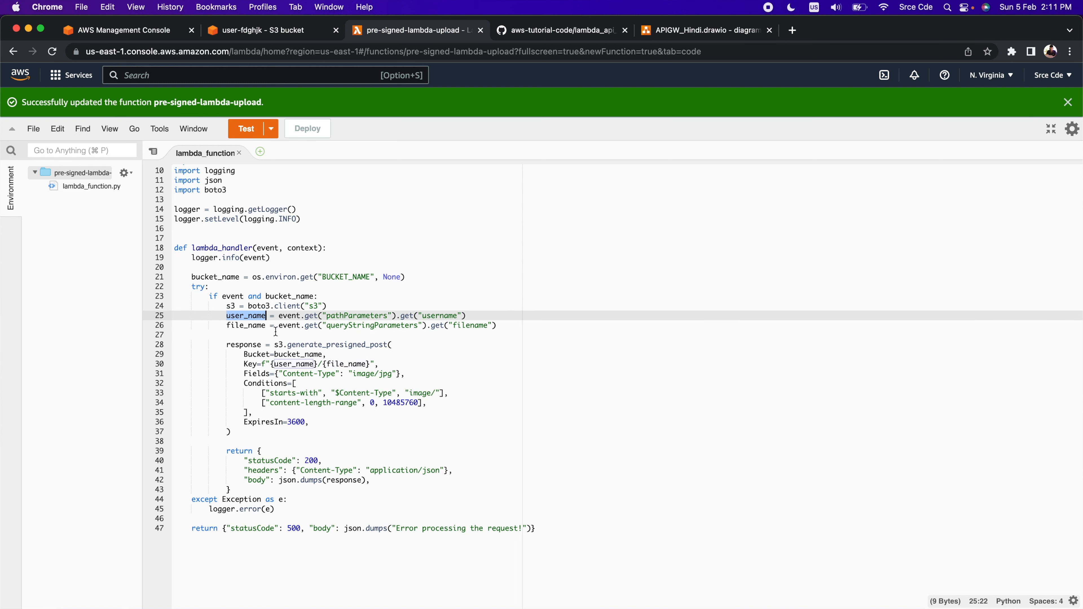
double_click(253, 326)
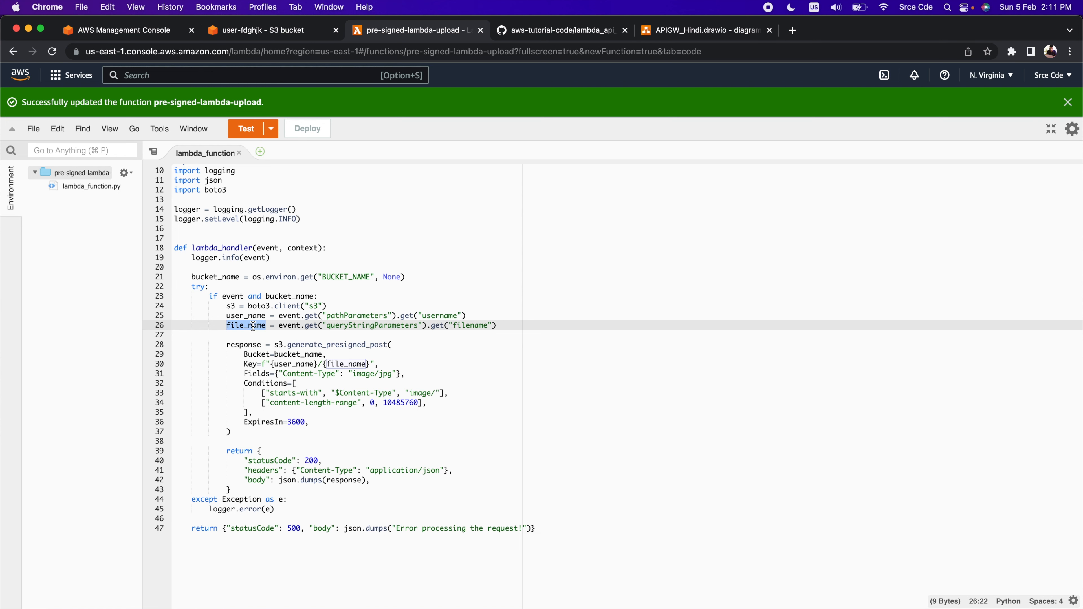
double_click(245, 316)
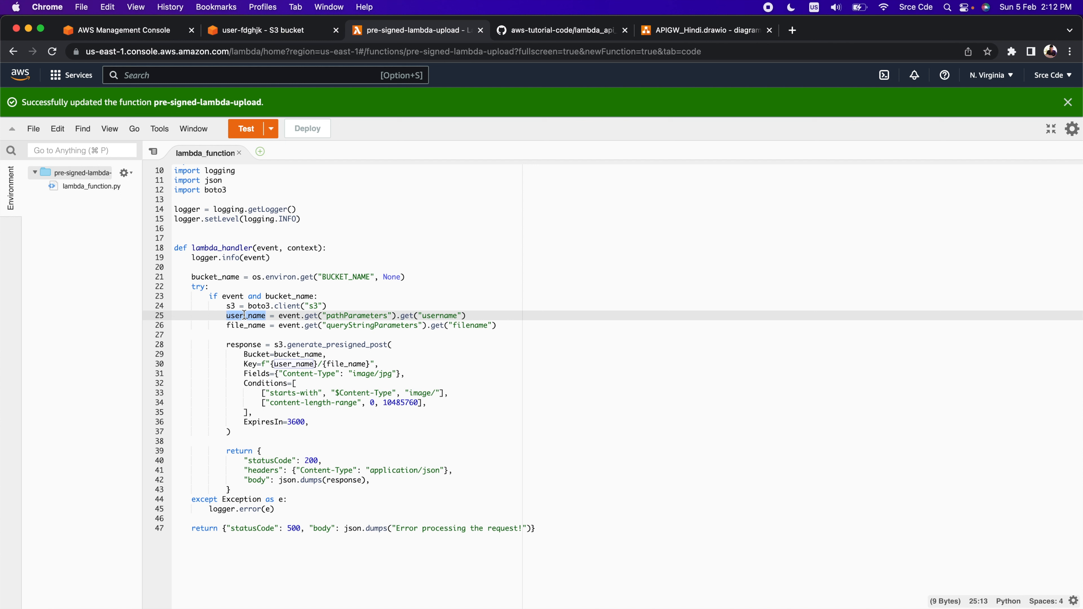
double_click(255, 318)
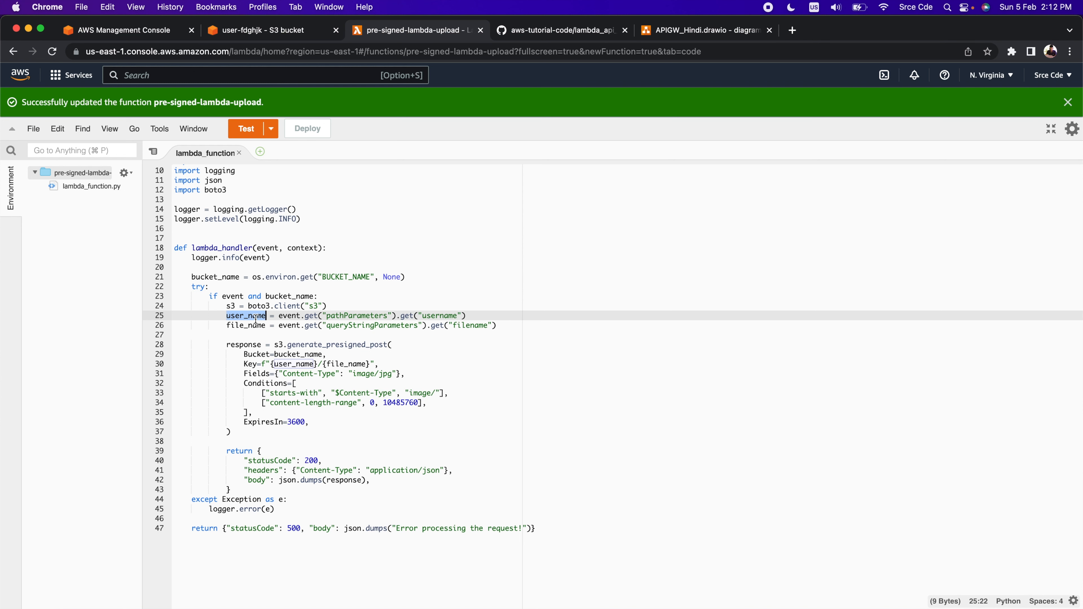
double_click(242, 327)
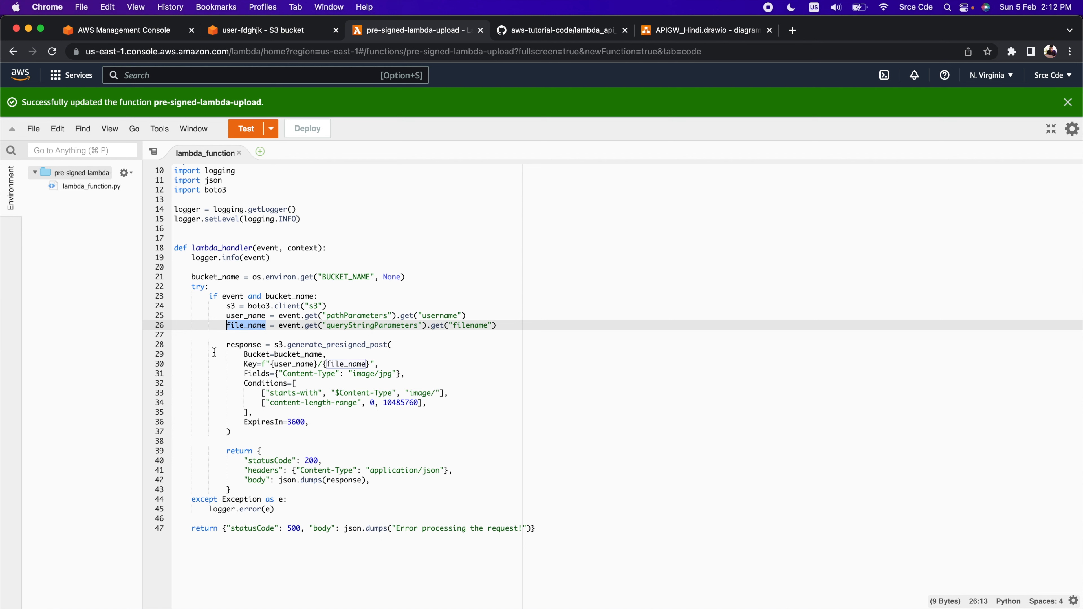
Examine the s3.generate_presigned_post call with its Bucket argument and its Key built from user_name and file_name
click(275, 337)
double_click(279, 345)
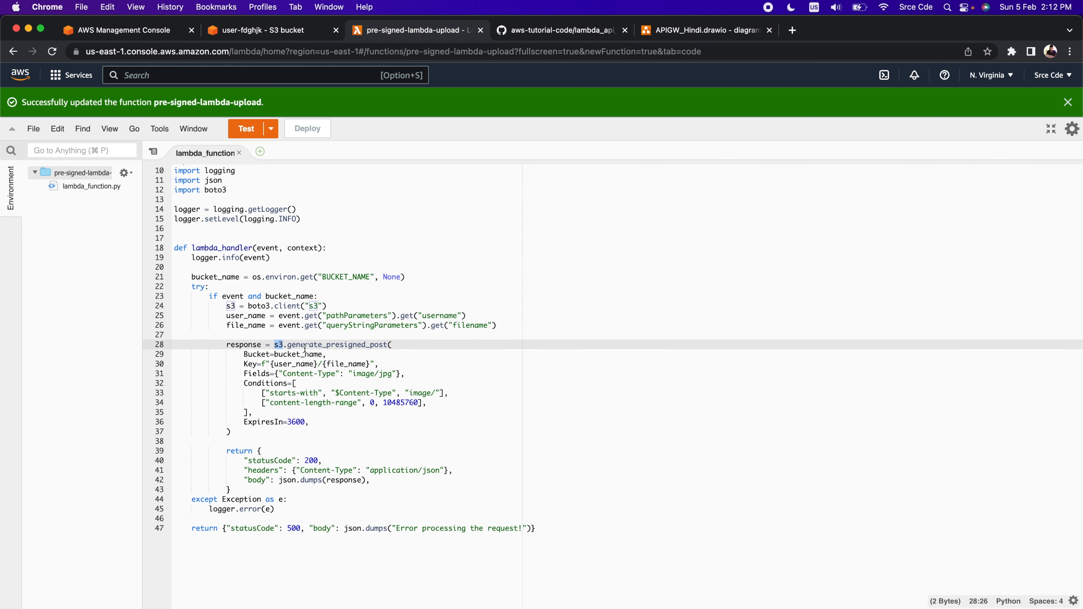
double_click(331, 345)
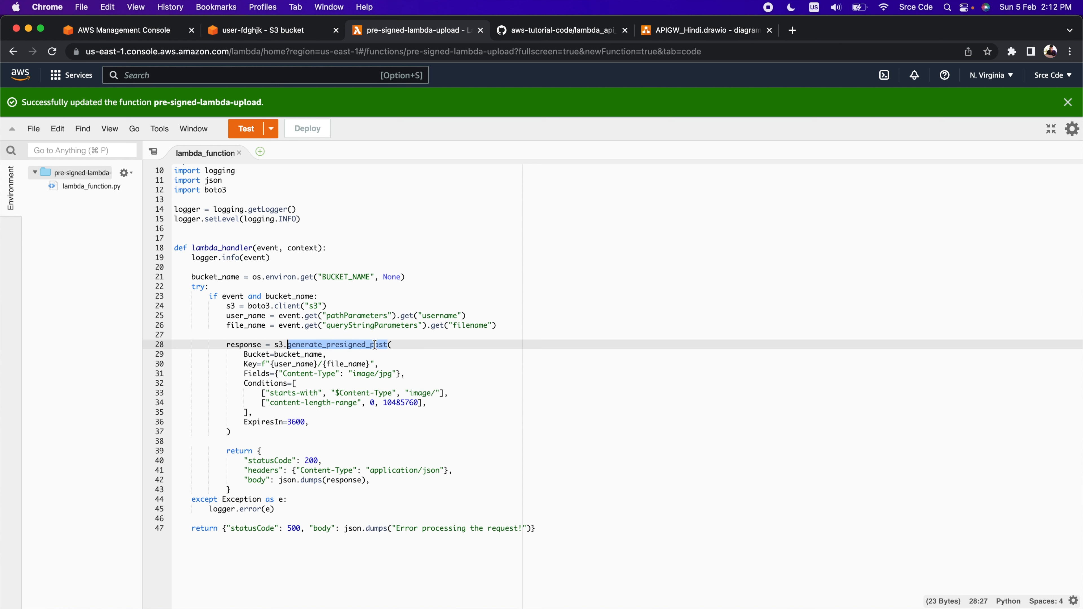
double_click(351, 344)
double_click(257, 354)
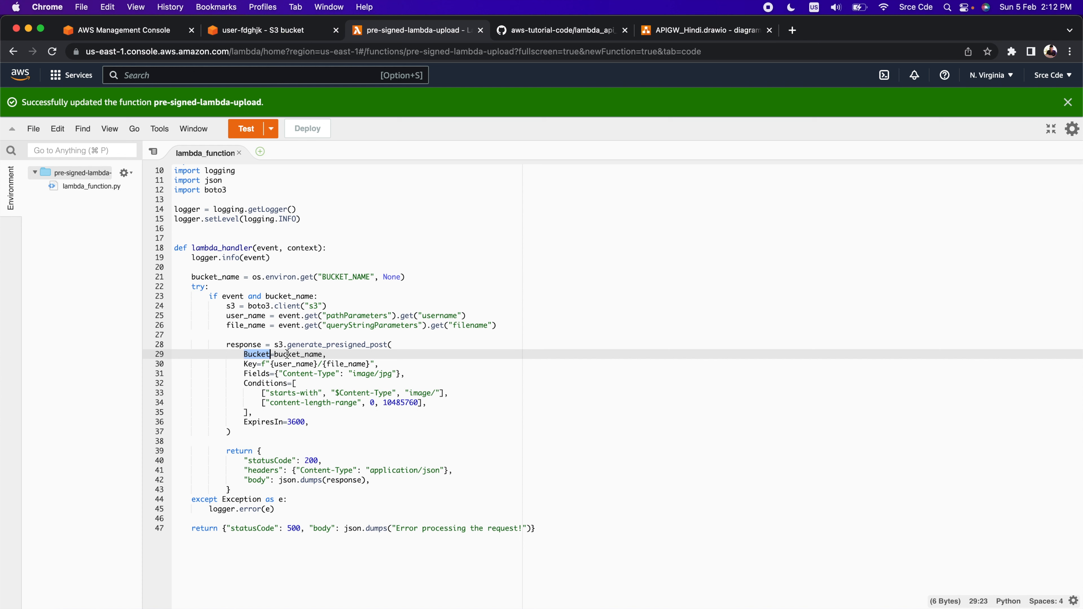
double_click(250, 364)
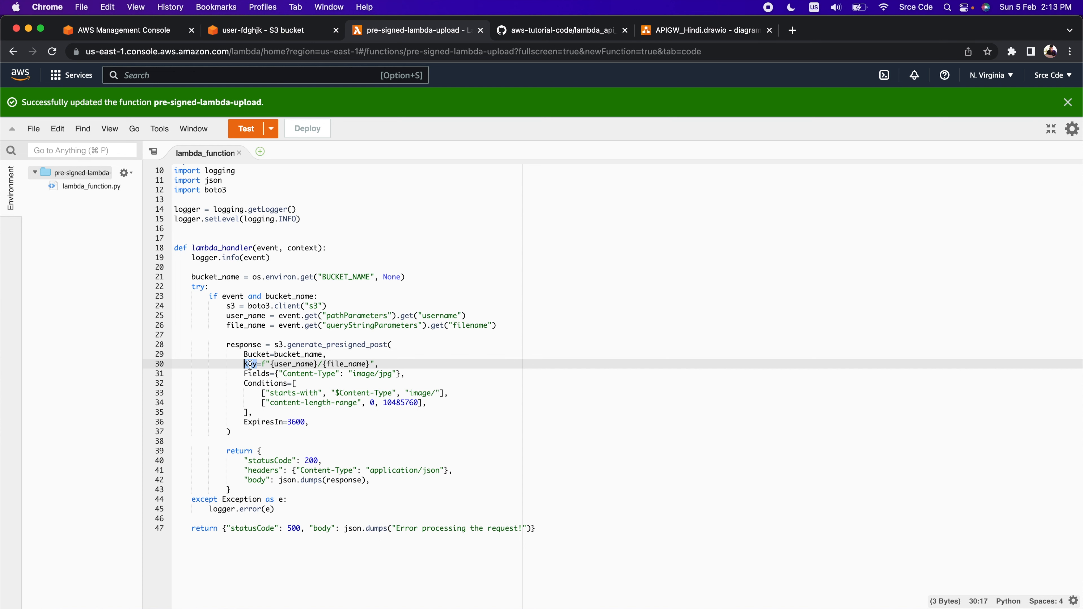
double_click(294, 364)
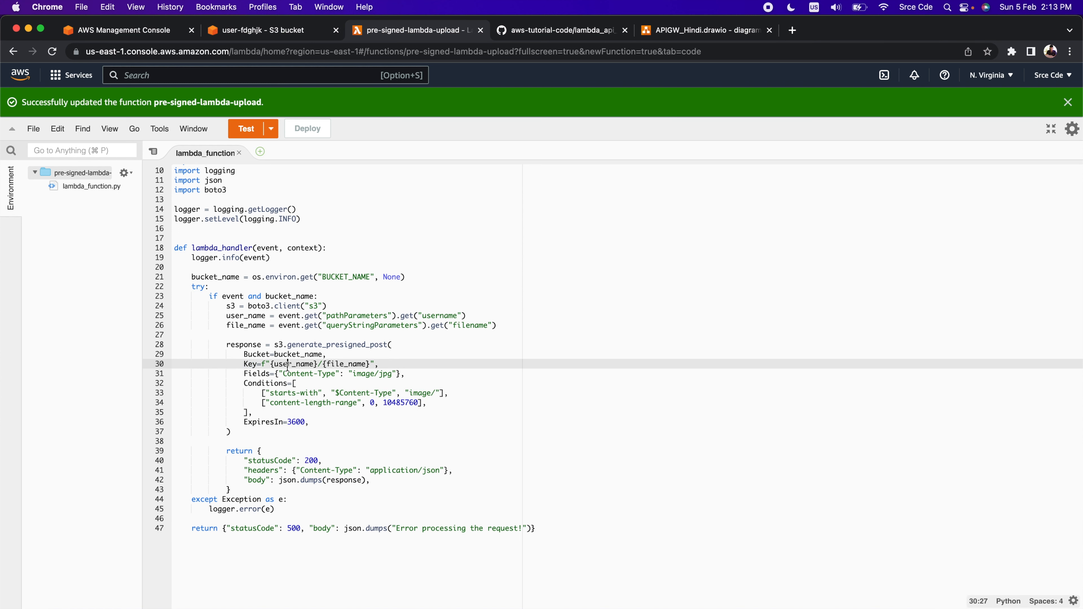
double_click(340, 364)
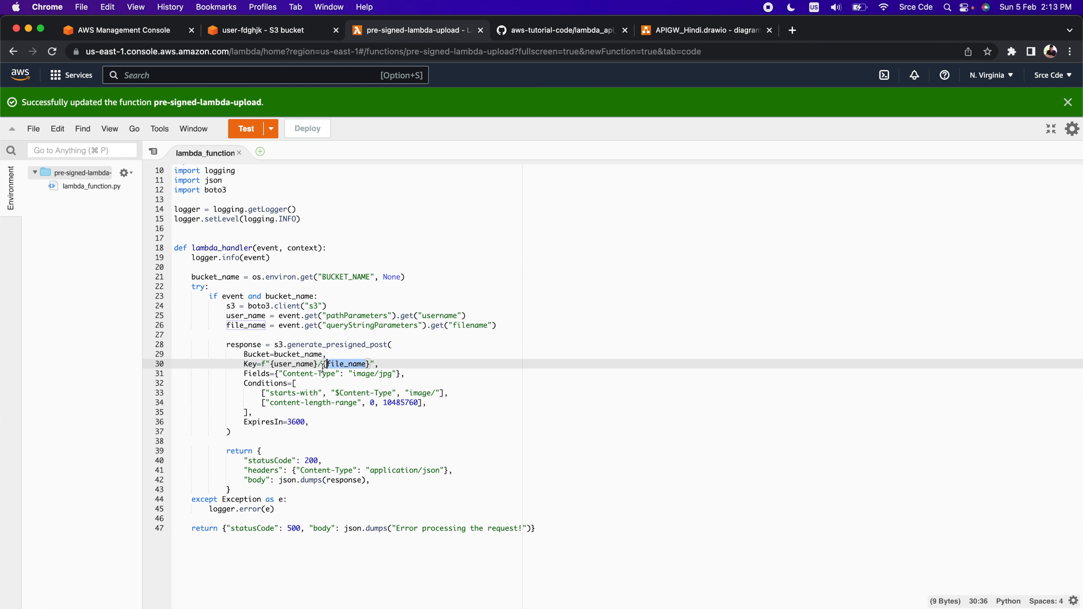
double_click(303, 364)
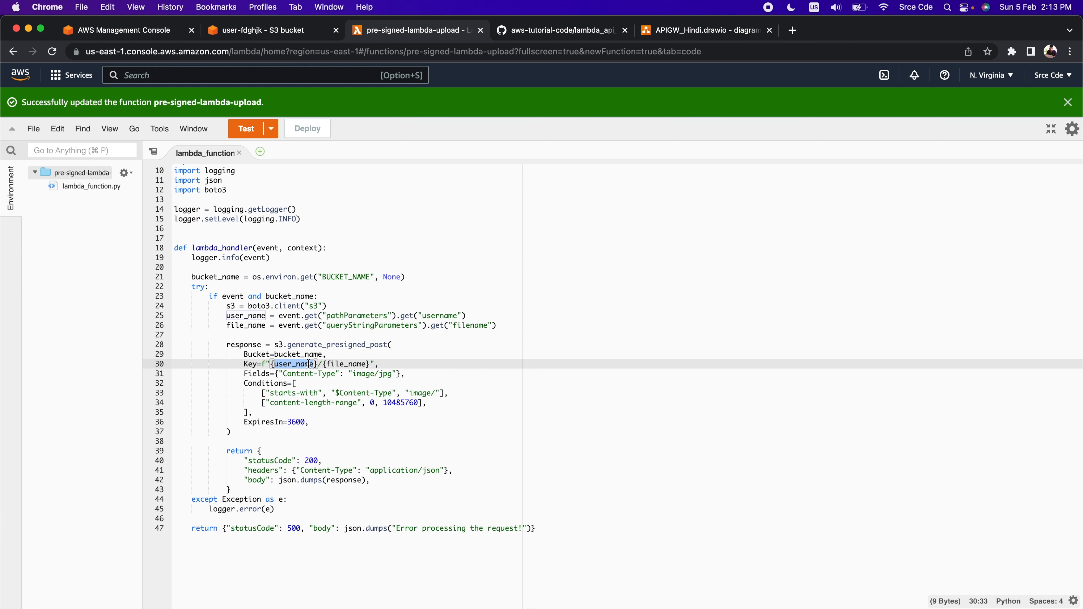
double_click(250, 364)
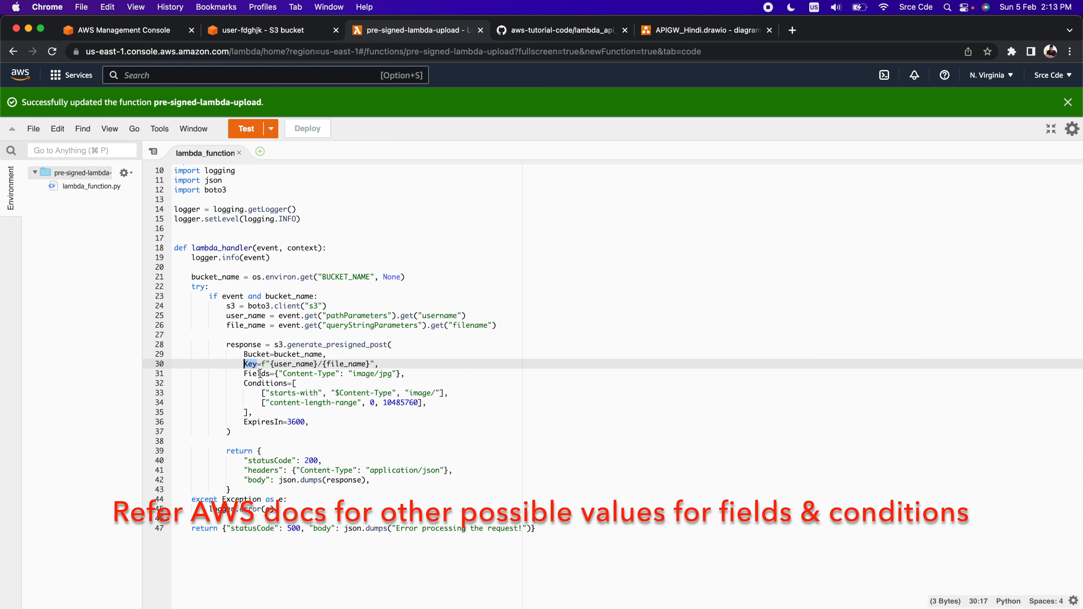
Examine the Fields argument and the content-length-range entry with its upper limit in the Conditions list
double_click(258, 374)
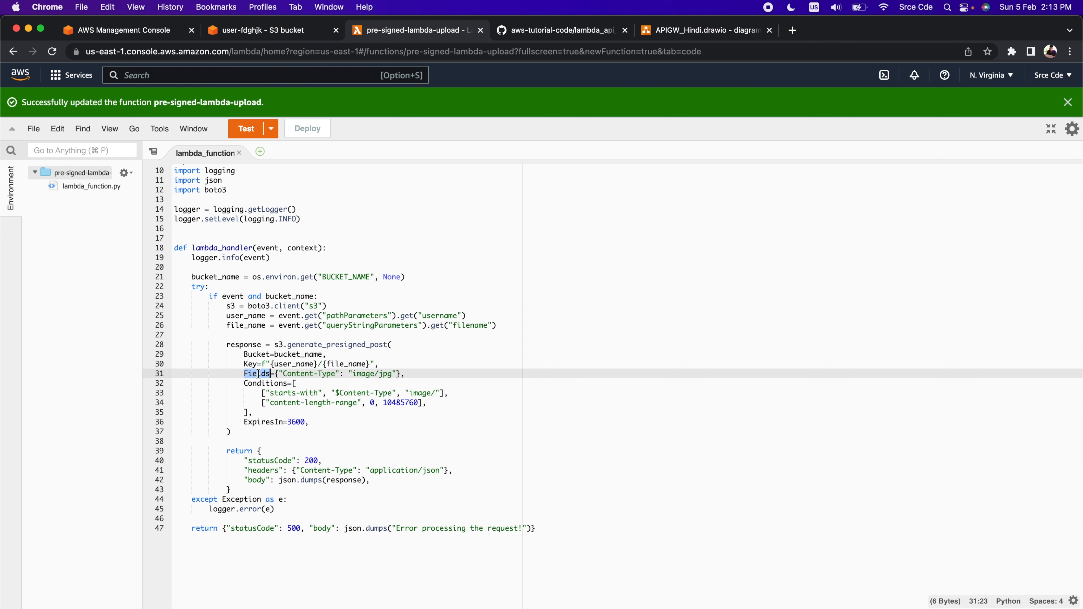
double_click(259, 374)
double_click(264, 384)
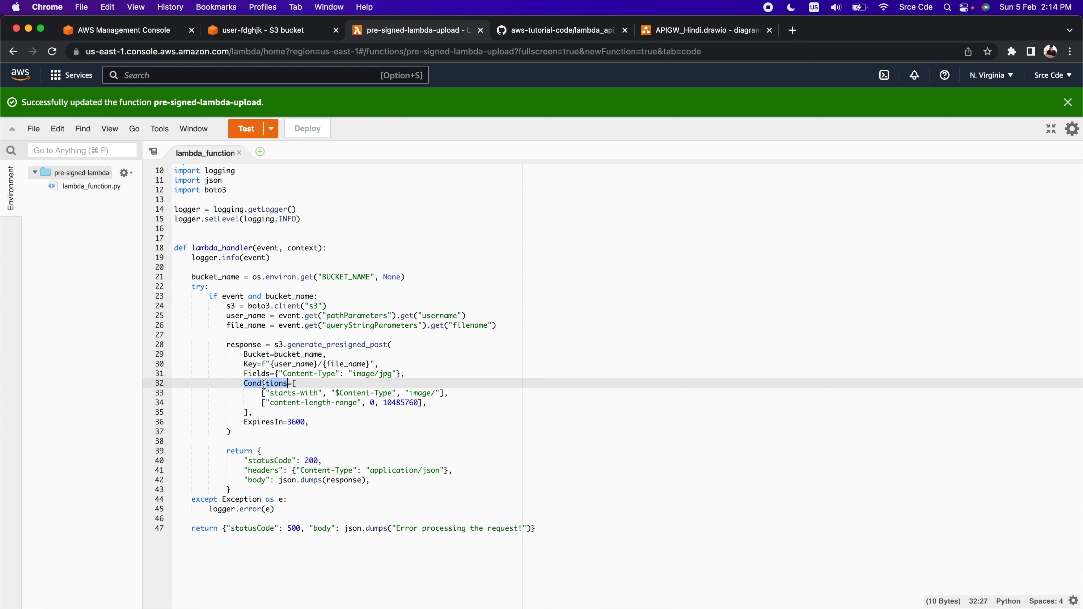
double_click(290, 402)
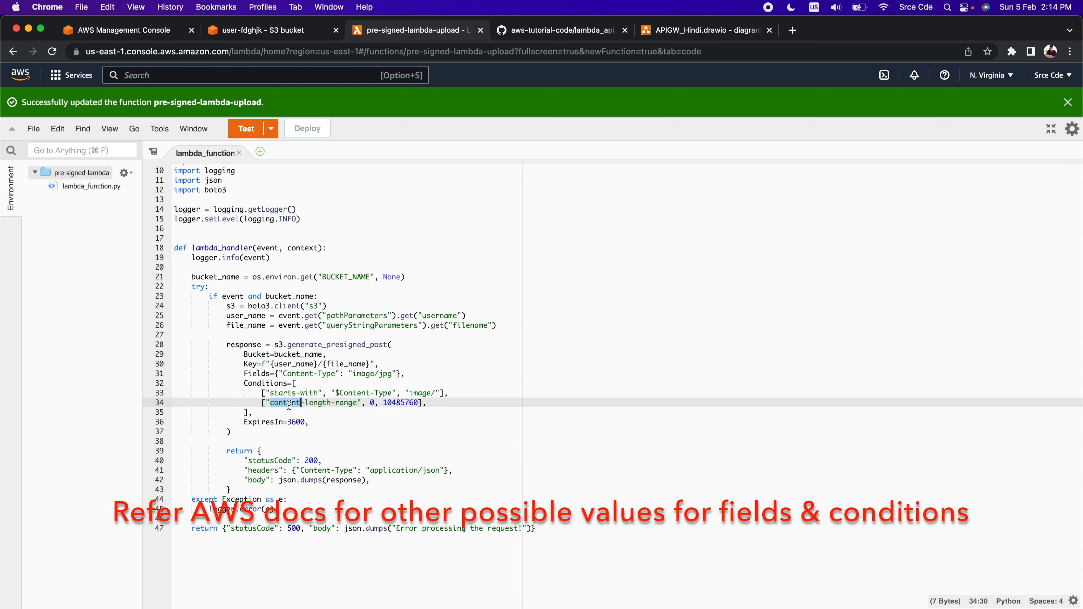
double_click(345, 403)
click(400, 403)
double_click(401, 403)
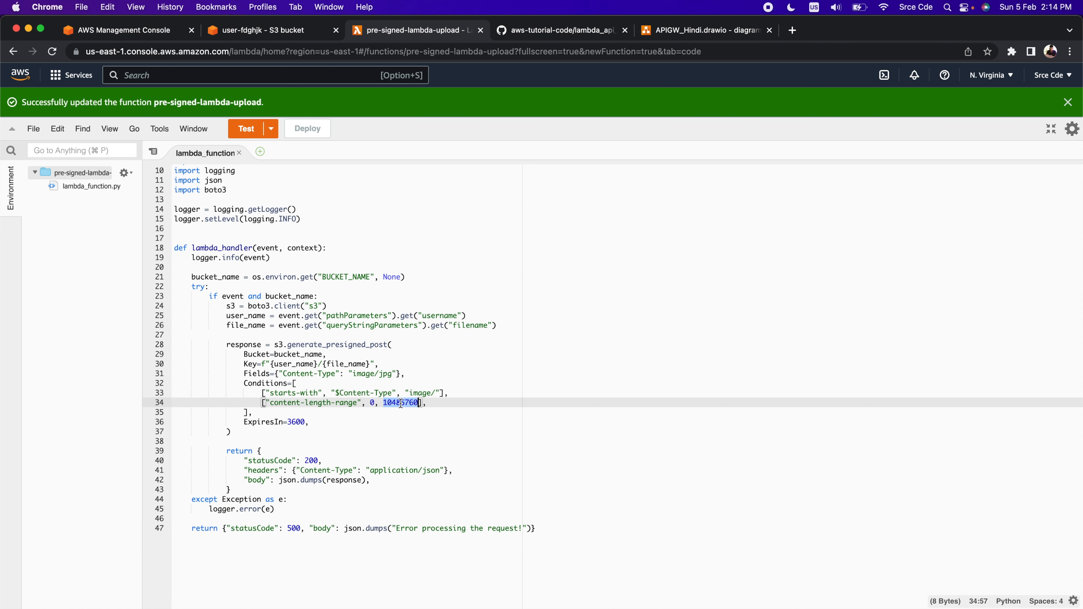
drag(401, 403, 394, 403)
double_click(288, 404)
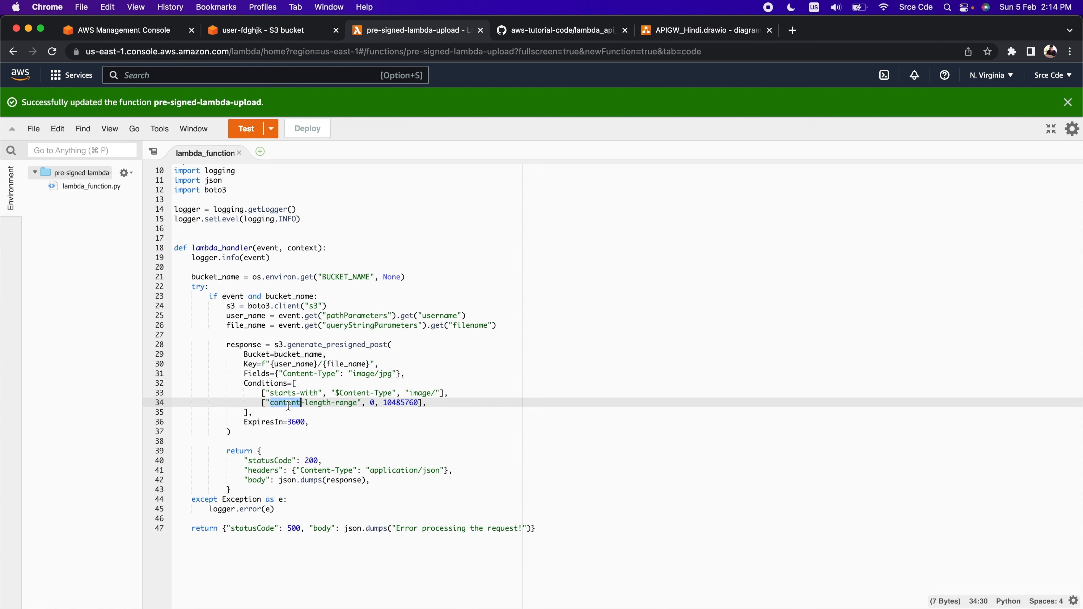
Examine the starts-with condition on $Content-Type and the ExpiresIn argument of the presigned post
double_click(290, 393)
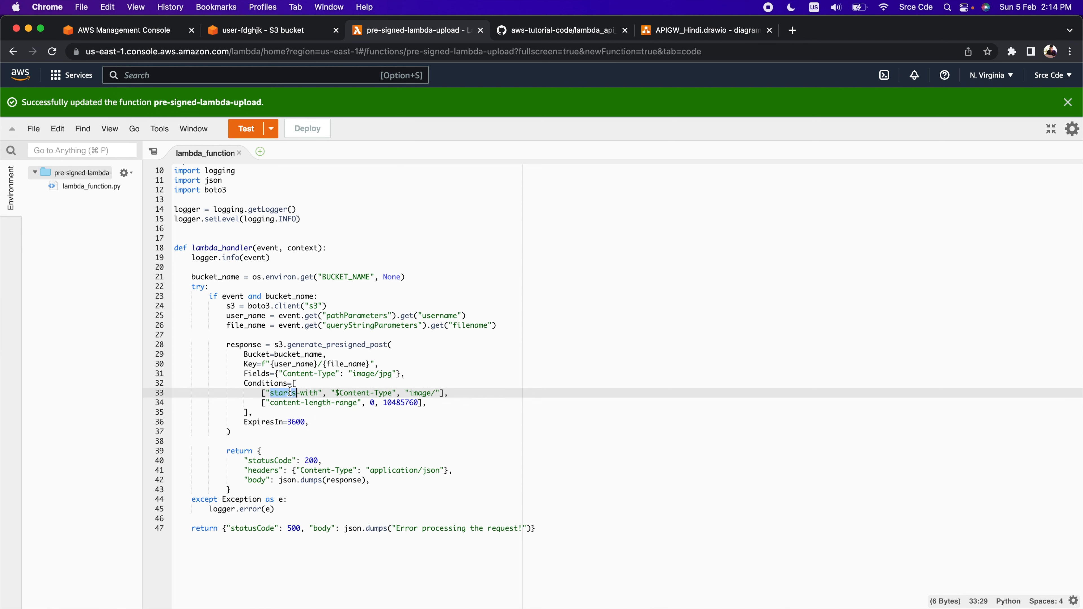
click(383, 393)
double_click(384, 393)
double_click(420, 393)
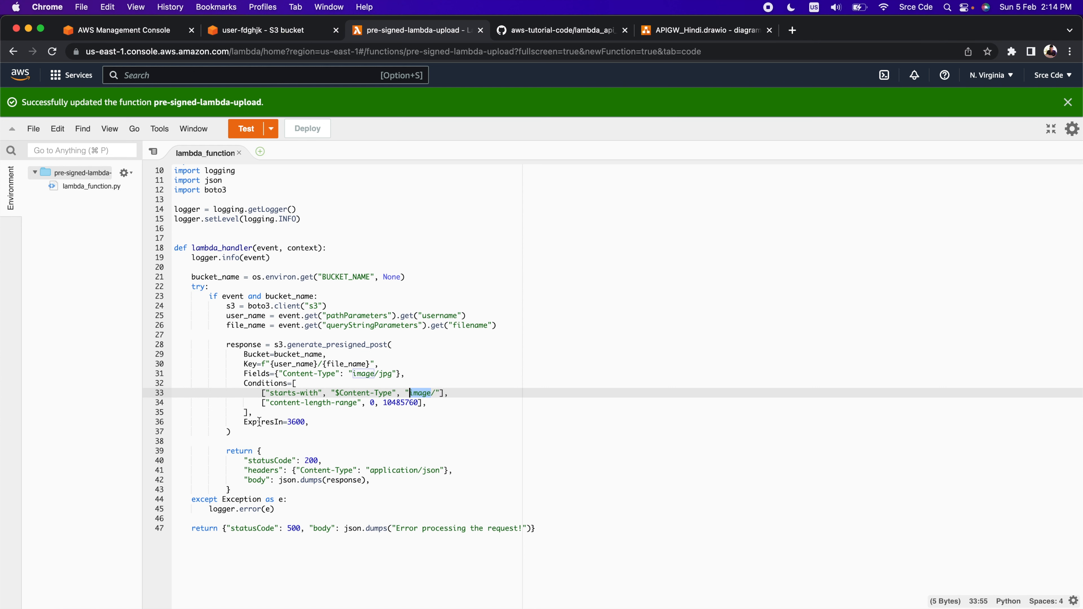
drag(283, 422, 243, 423)
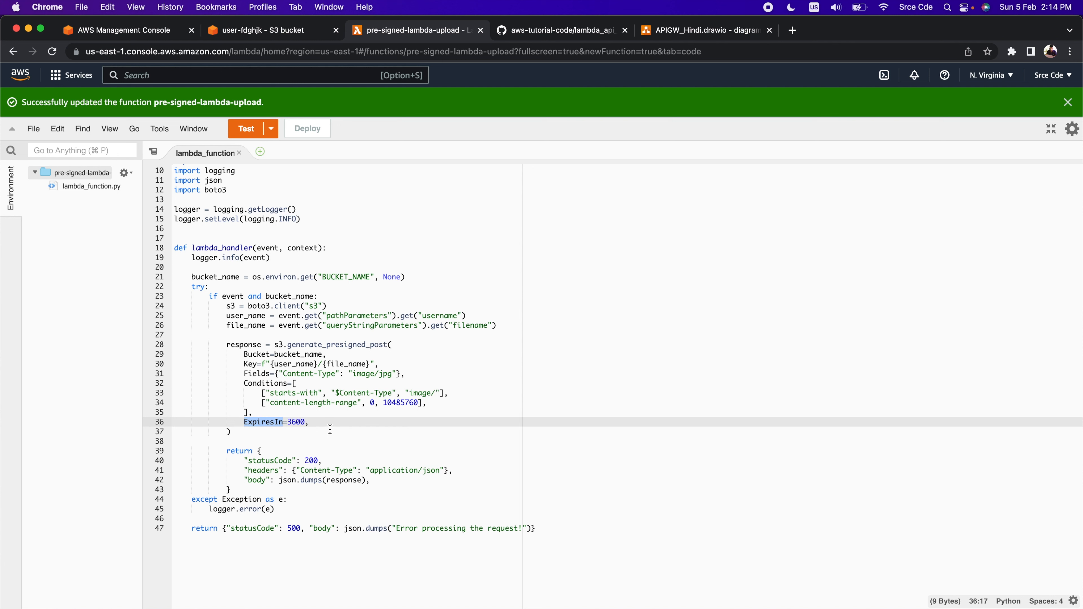
double_click(299, 422)
double_click(291, 422)
click(391, 404)
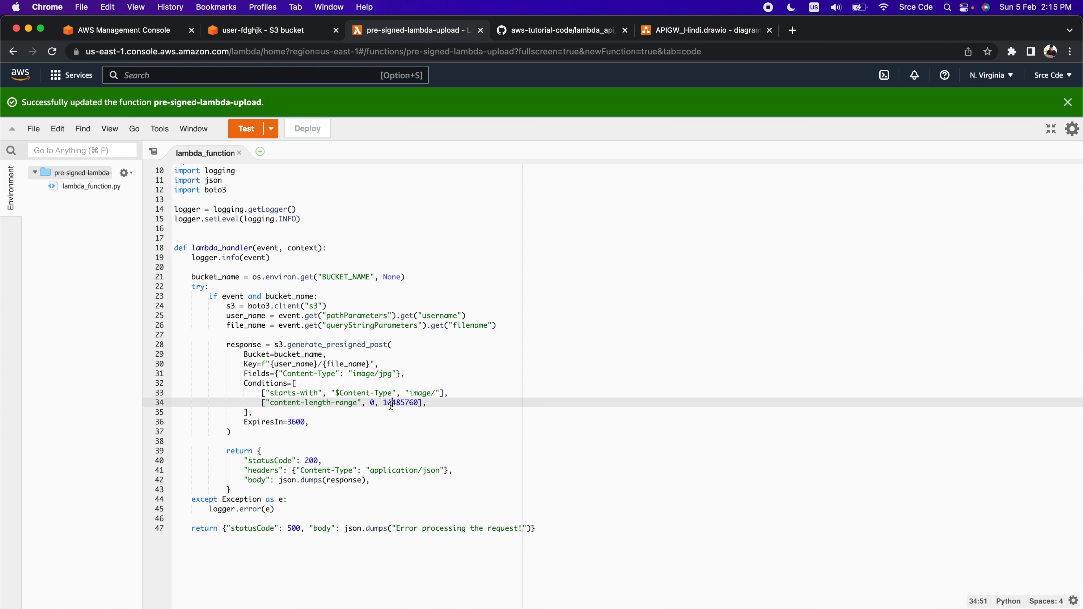
Examine how the generate_presigned_post response is returned in the body and how exceptions are logged with logger.error
double_click(346, 344)
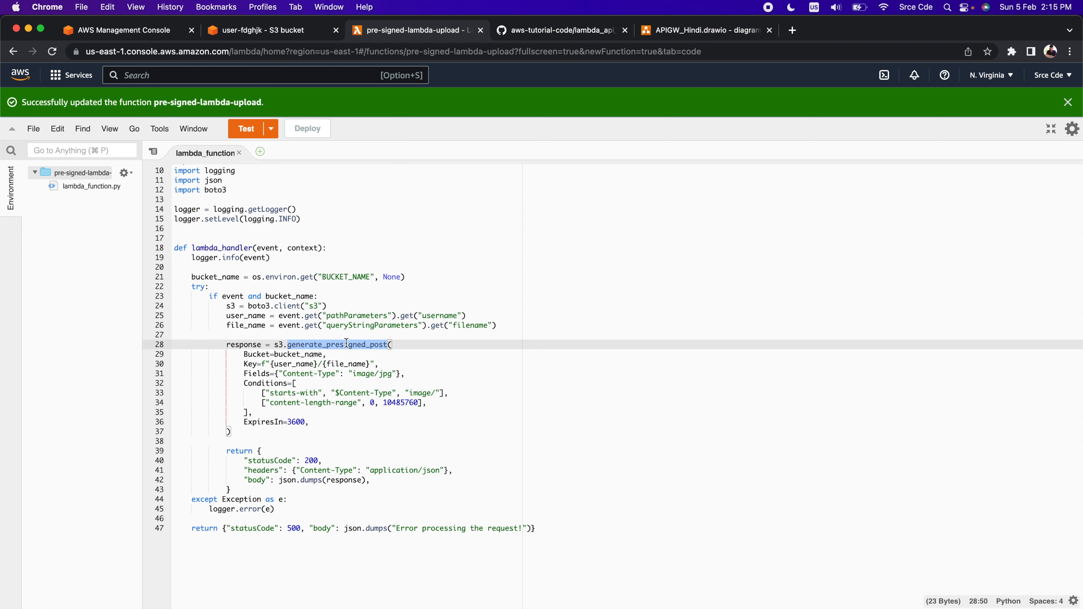
scroll(346, 343, down, 1)
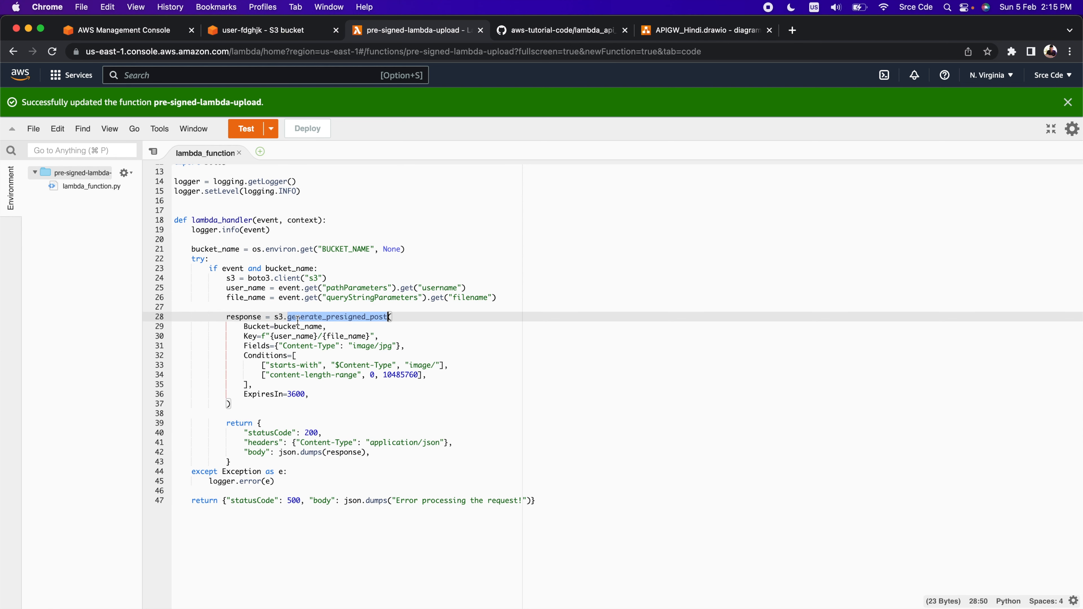
double_click(252, 317)
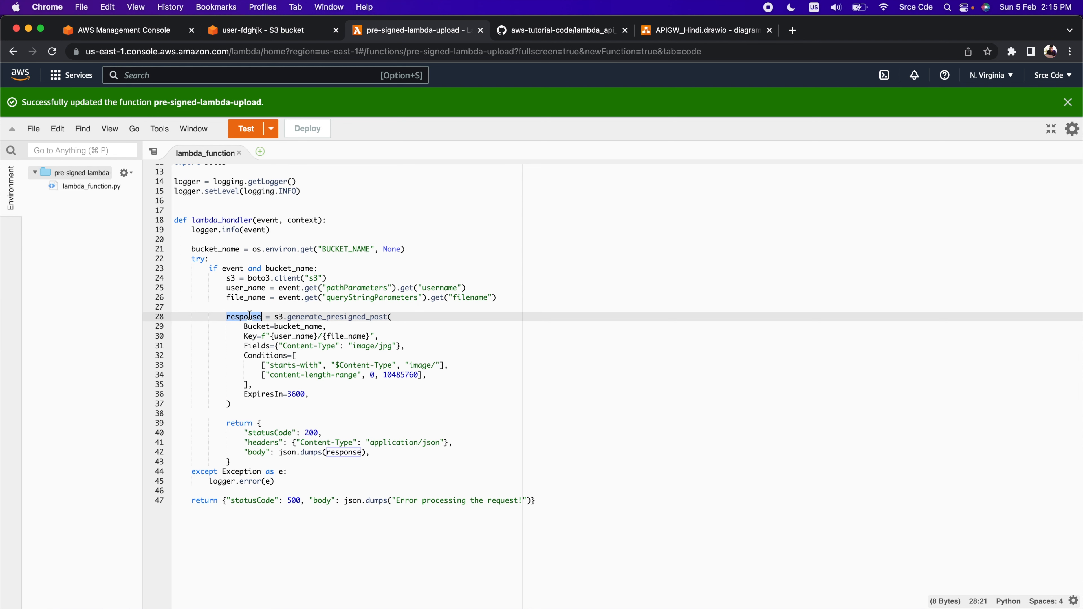
scroll(285, 413, down, 1)
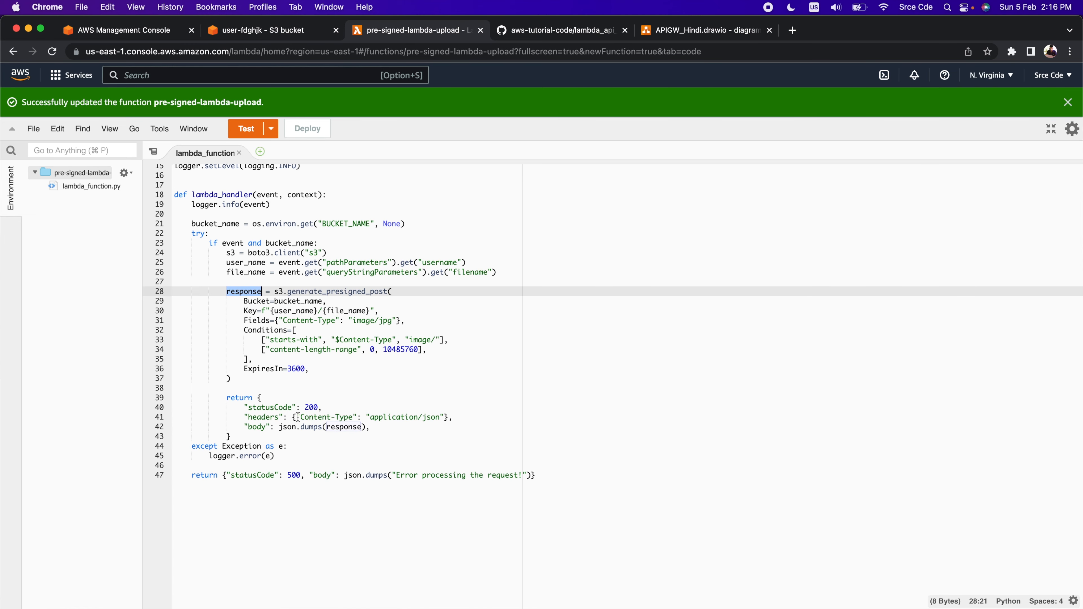
click(339, 427)
double_click(339, 427)
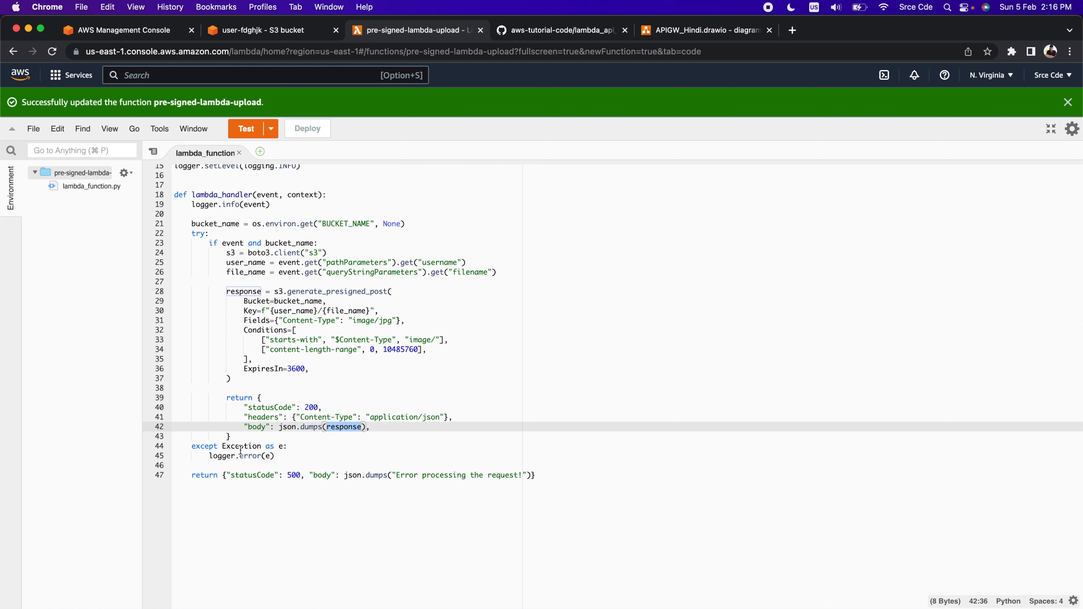
double_click(254, 456)
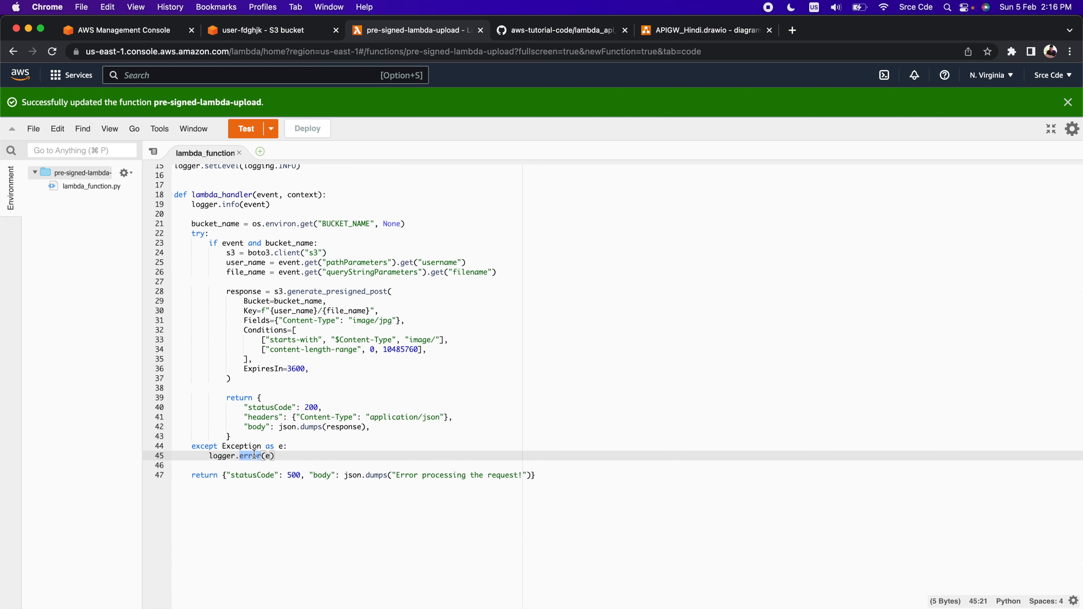
Take the code editor out of full screen and copy the variable name BUCKET_NAME from the os.environ.get line
scroll(489, 456, up, 5)
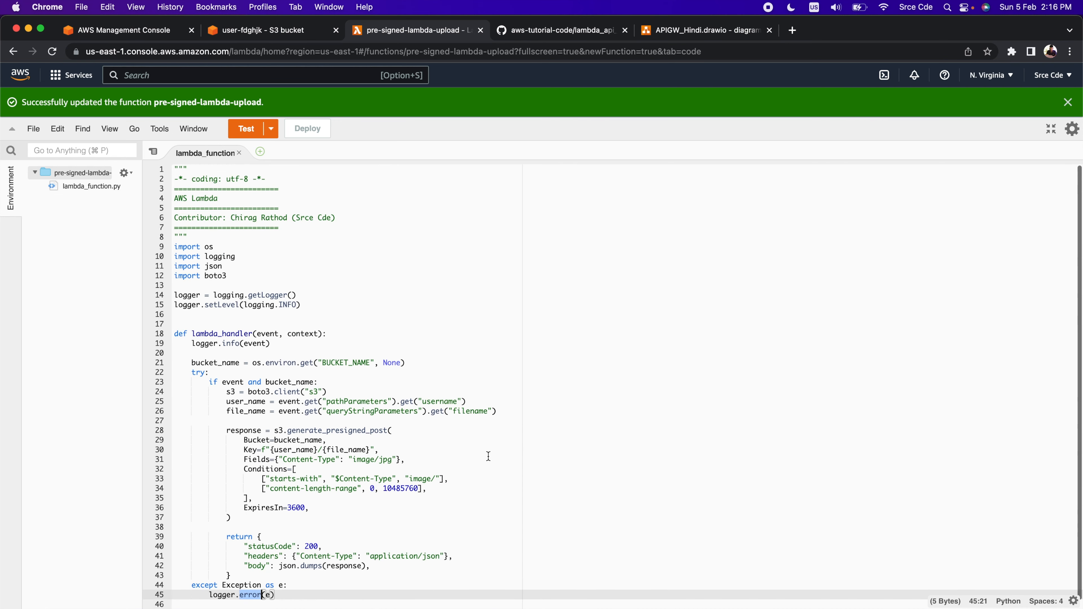
double_click(352, 363)
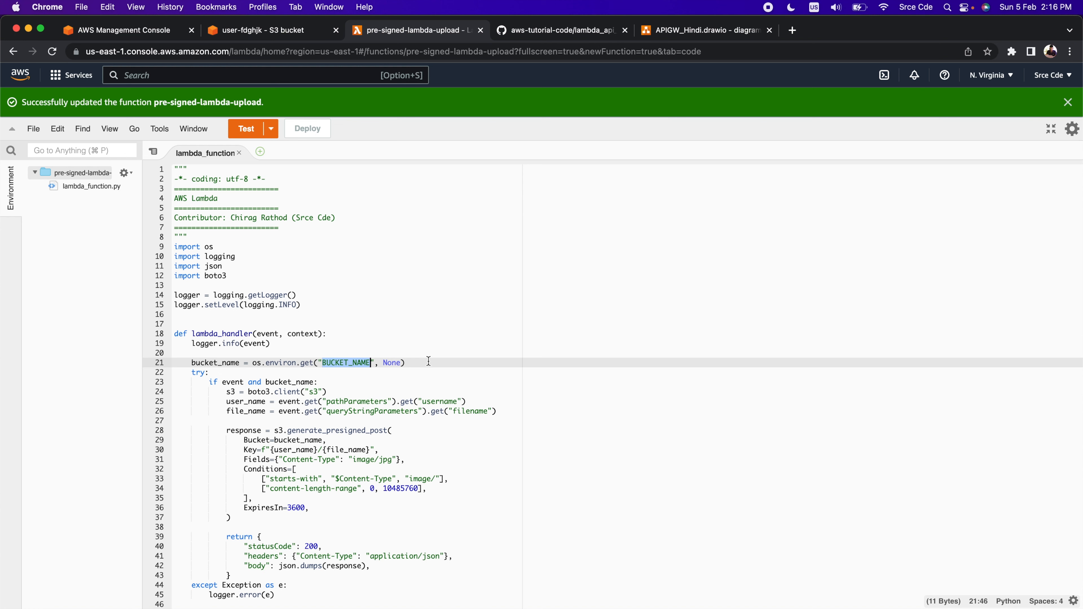
click(1050, 130)
scroll(448, 407, down, 5)
click(448, 410)
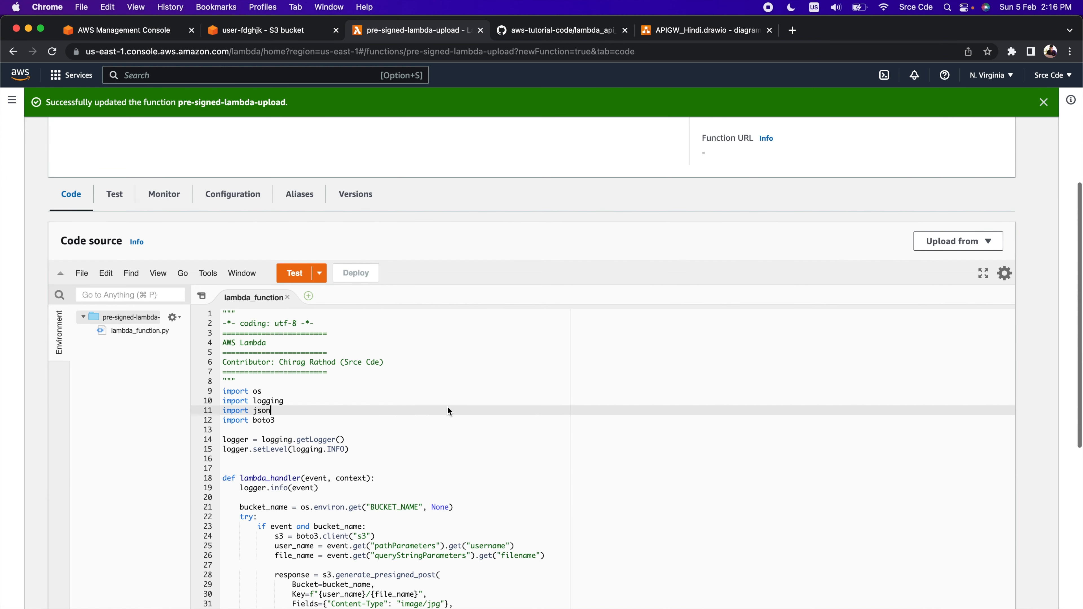
double_click(394, 506)
key(super+c)
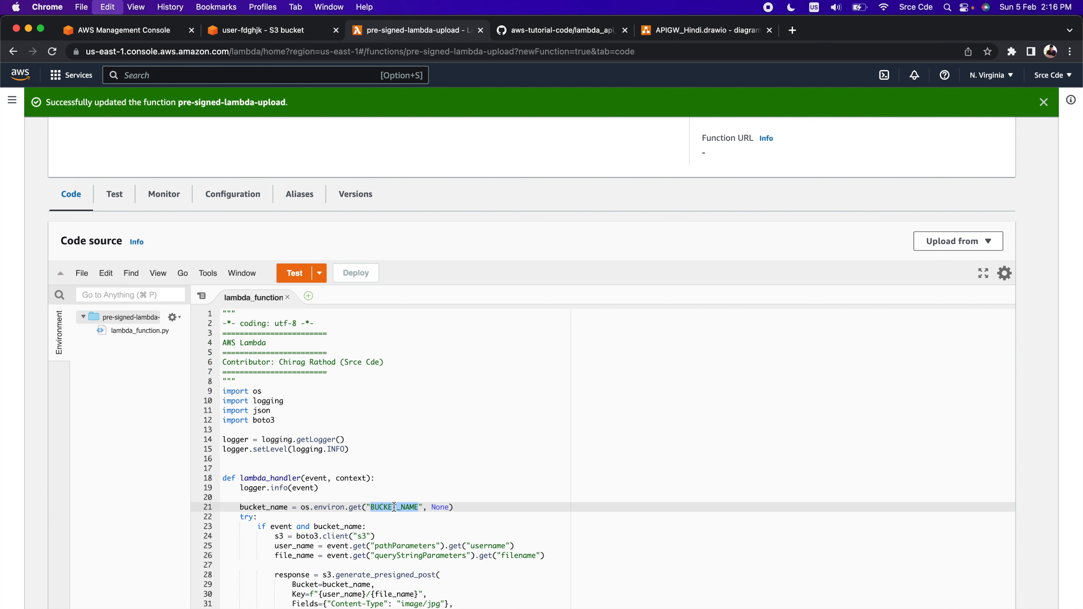
Add an environment variable with the key BUCKET_NAME to the pre-signed-lambda-upload function's configuration
click(234, 196)
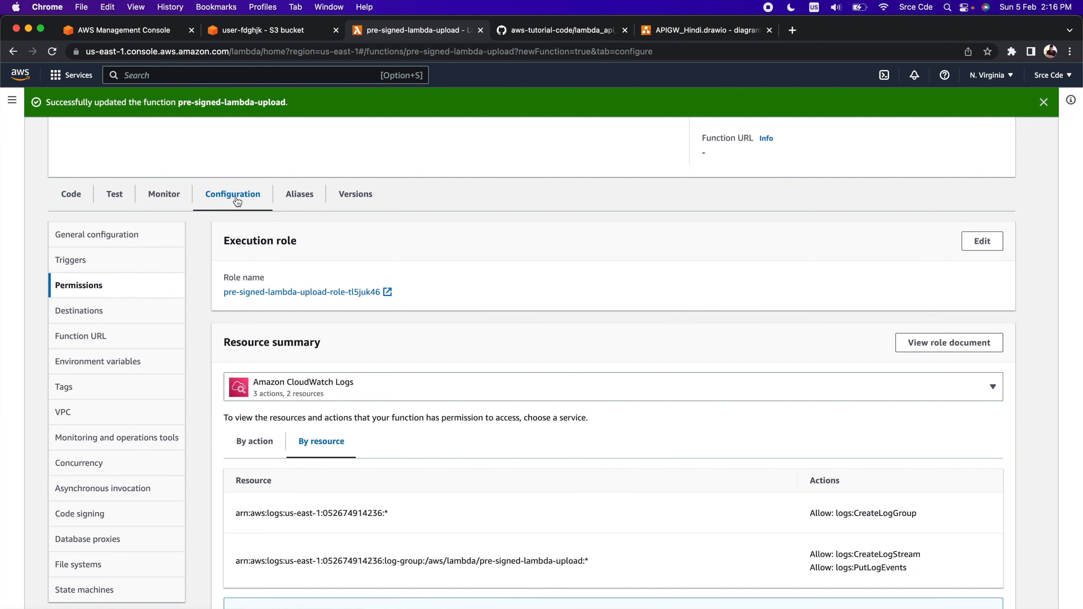
click(113, 368)
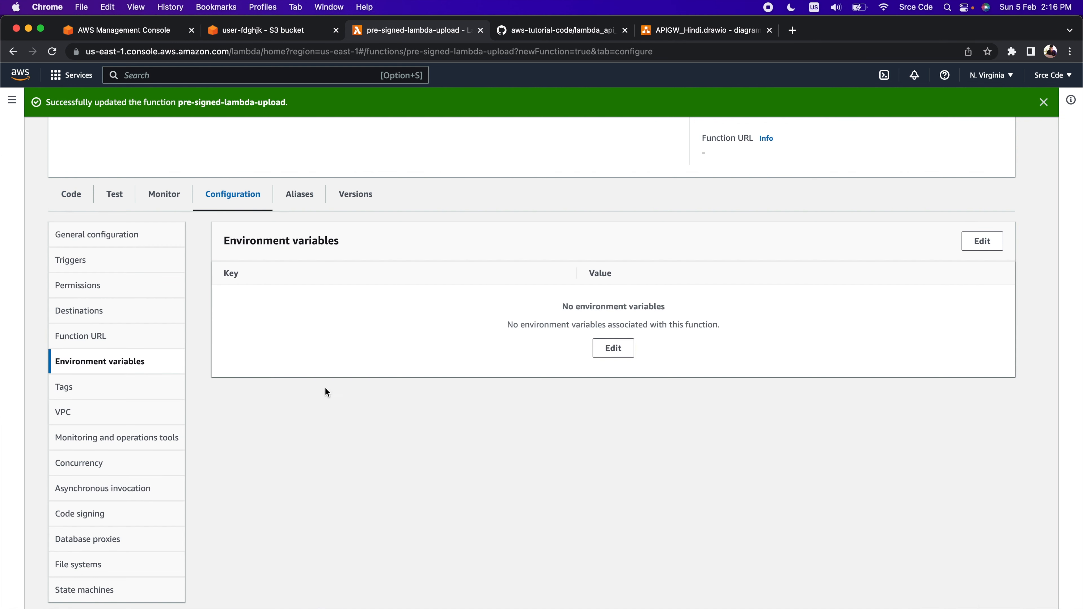
click(983, 241)
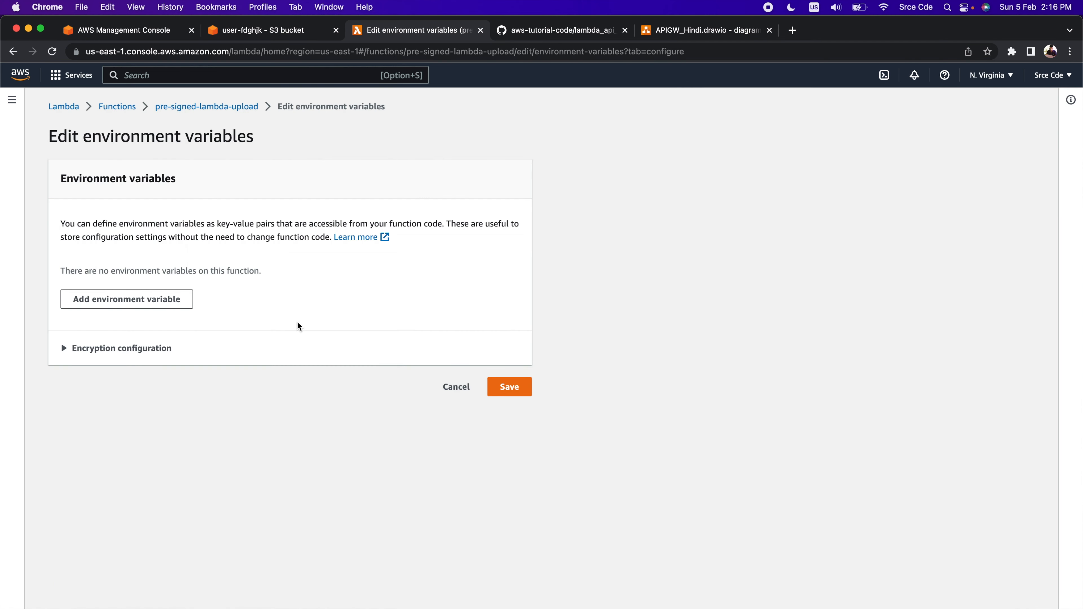
click(147, 308)
click(135, 293)
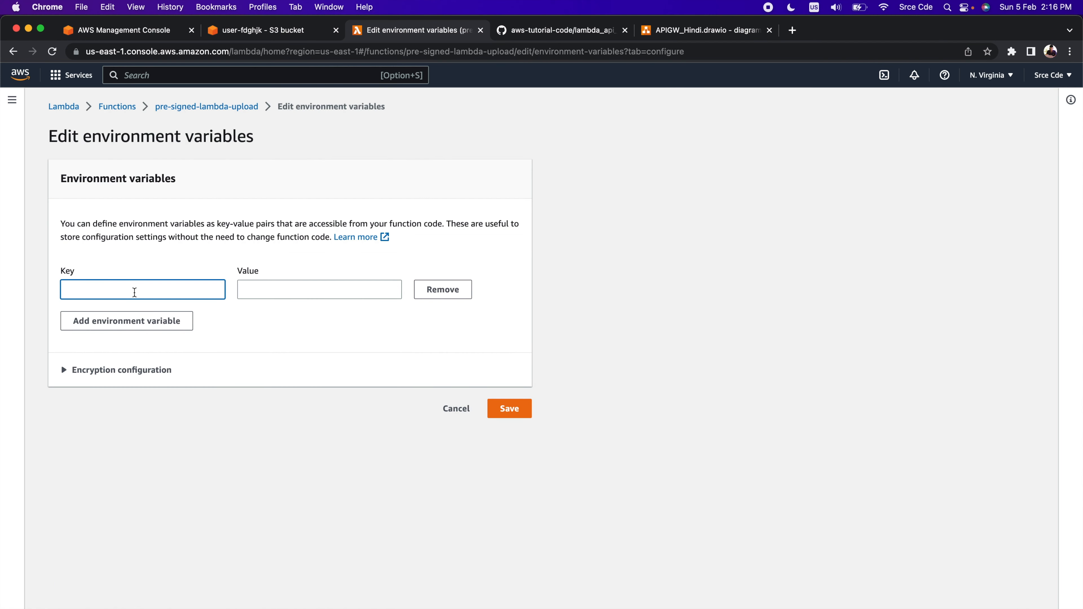
key(super+v)
Copy the S3 bucket name user-fdghjk into the BUCKET_NAME variable's value and save the environment variables
click(264, 295)
click(254, 33)
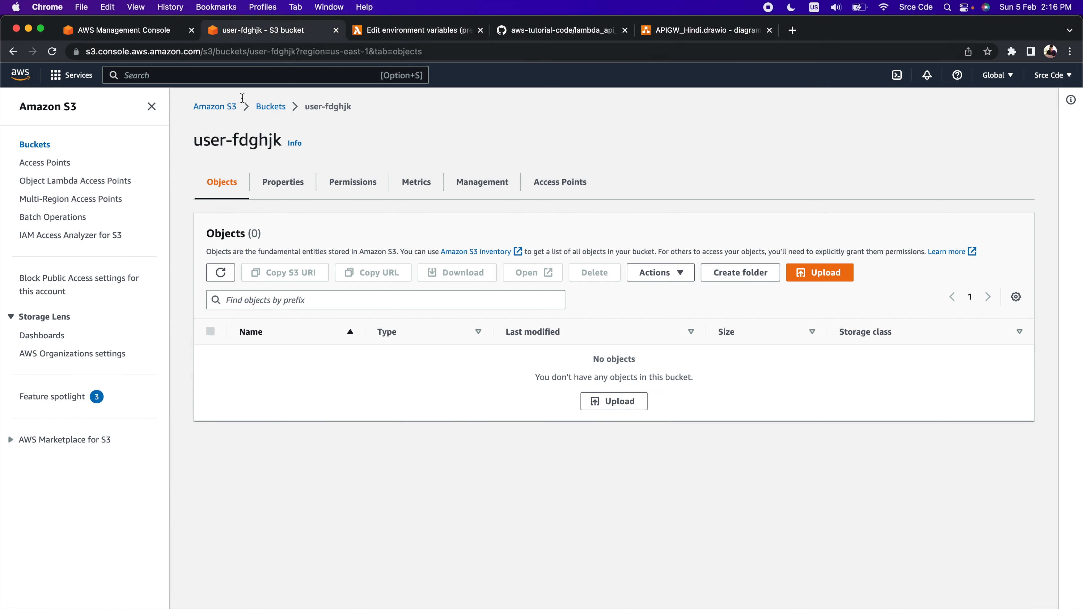
drag(194, 142, 265, 144)
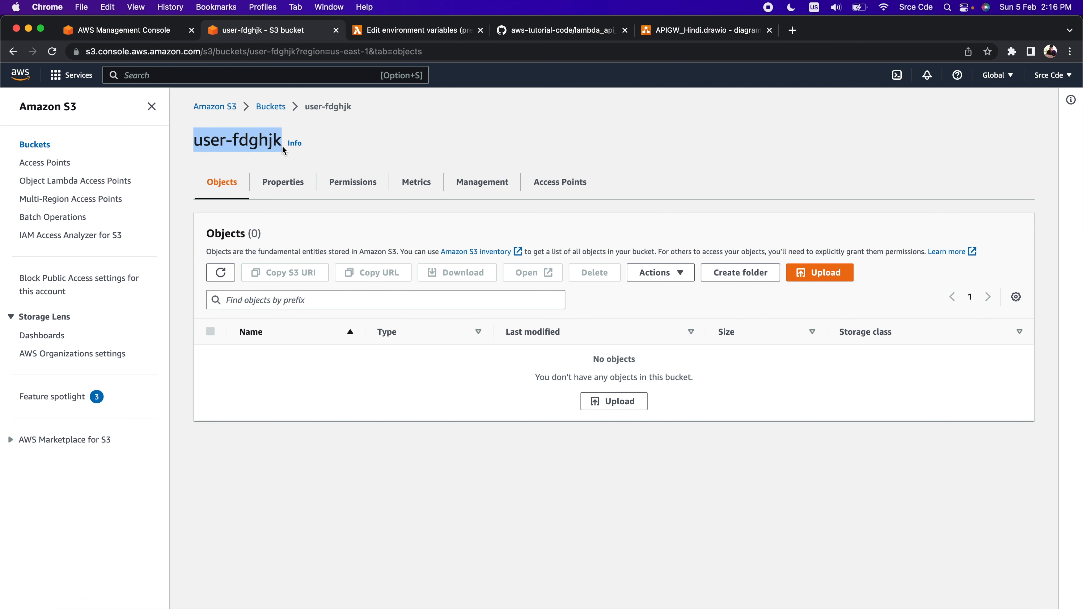
click(401, 38)
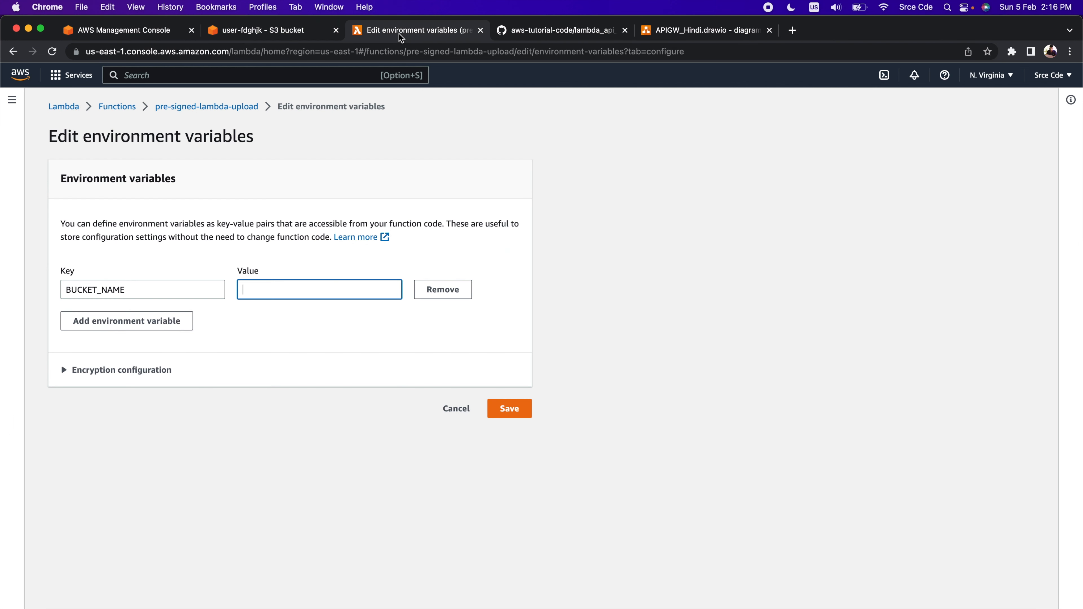
key(super+v)
click(510, 410)
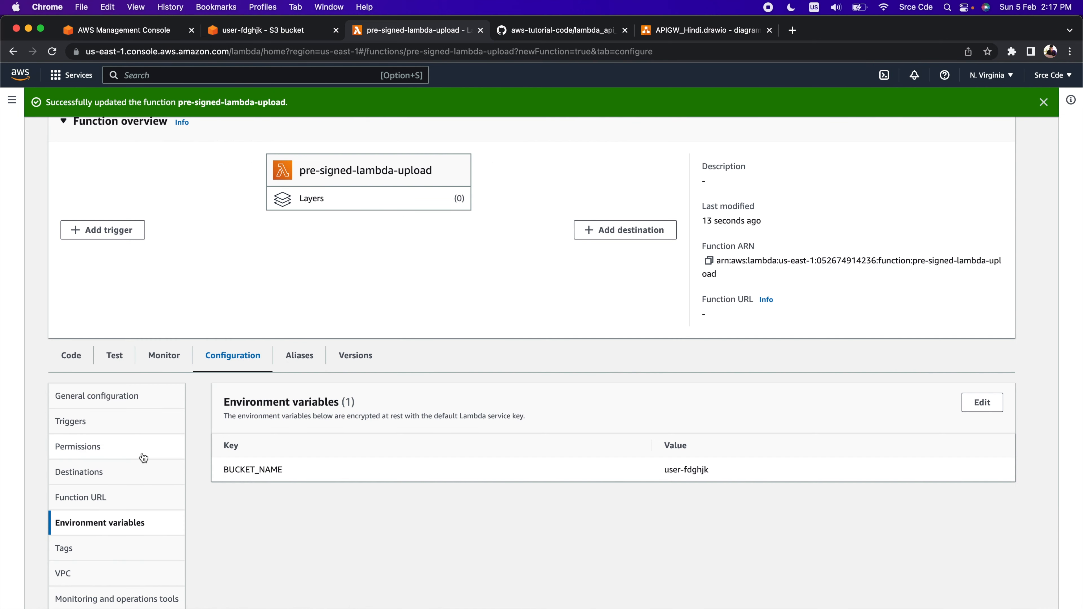
Open the function's execution role in IAM and start attaching existing policies to it
click(89, 449)
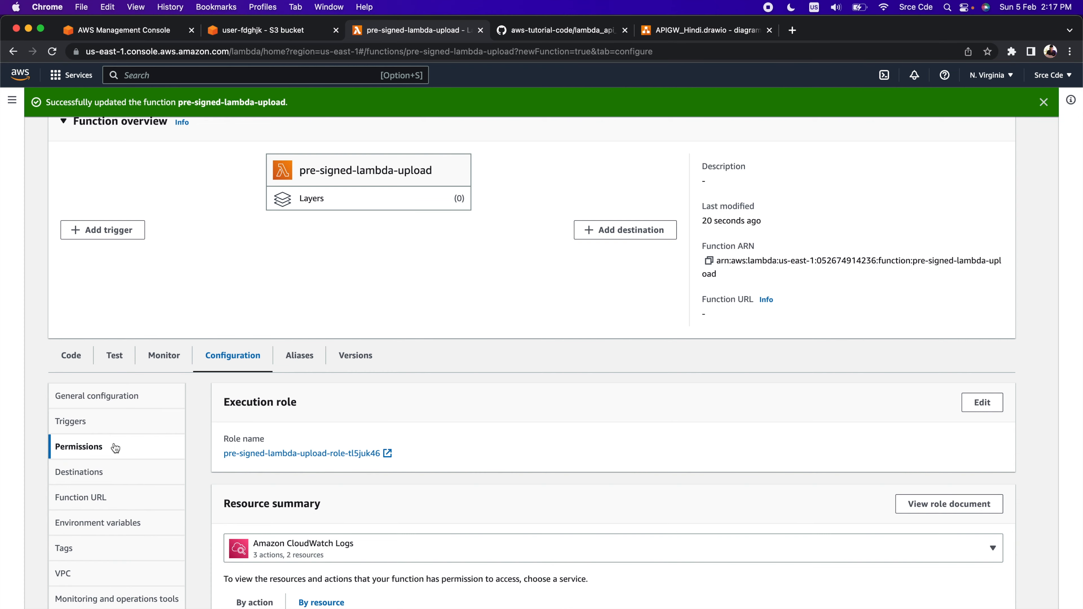
scroll(382, 397, down, 3)
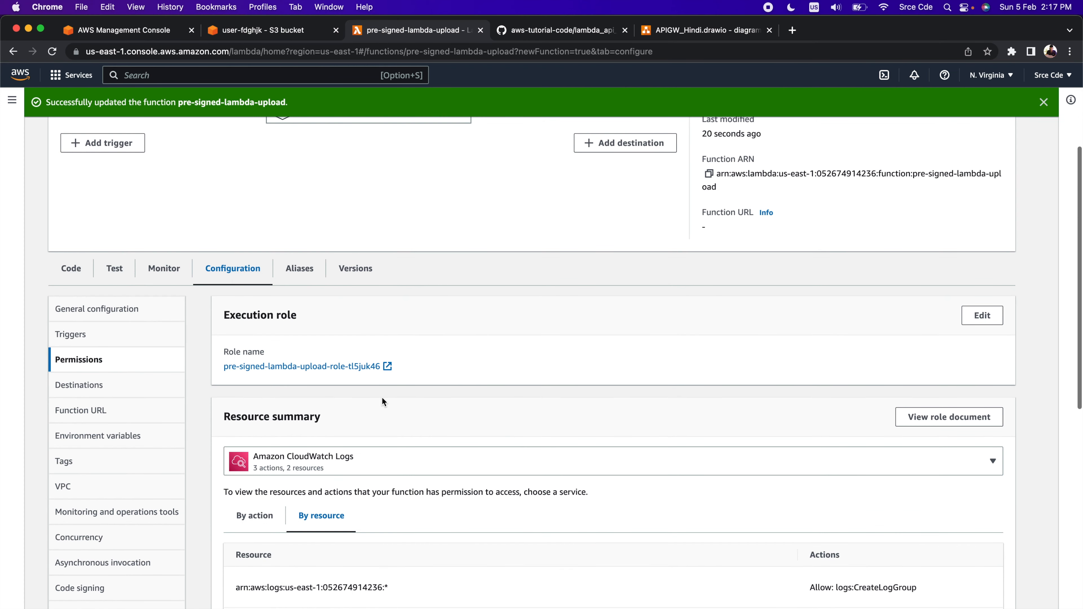
click(315, 370)
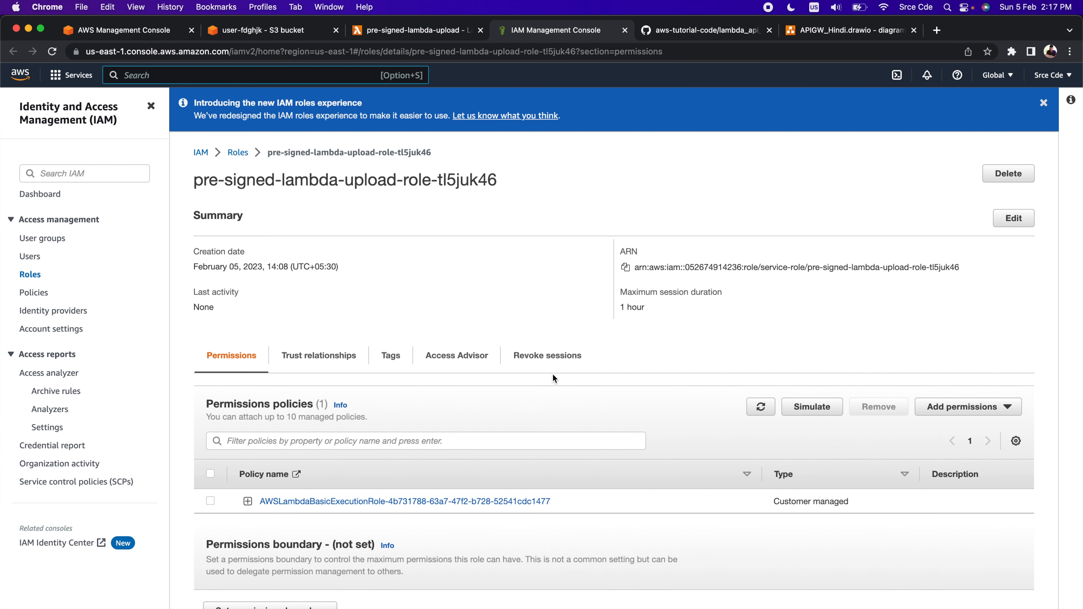
scroll(552, 379, down, 2)
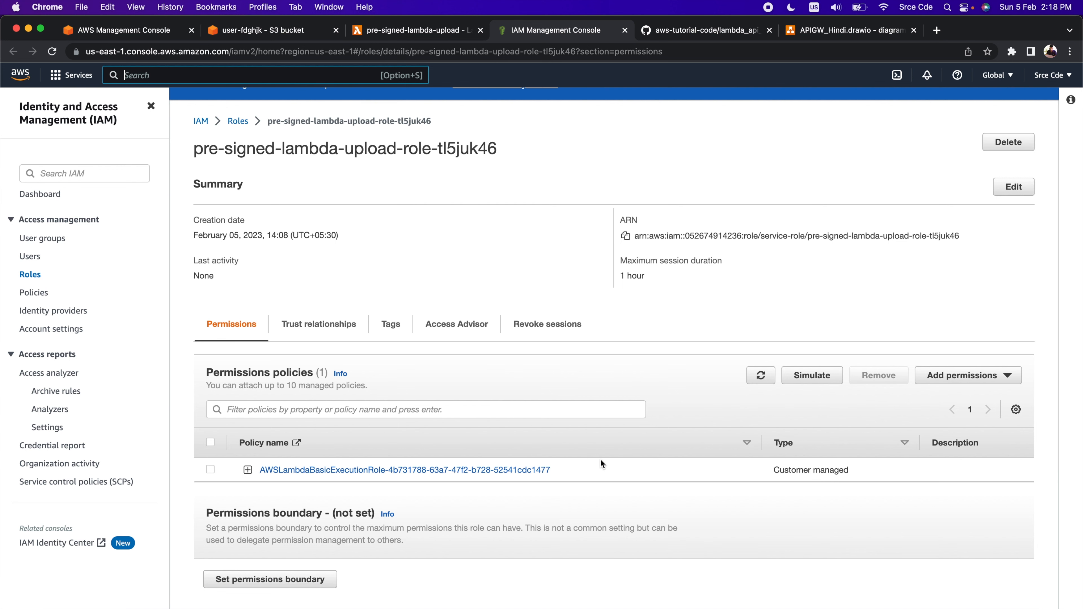
click(1004, 378)
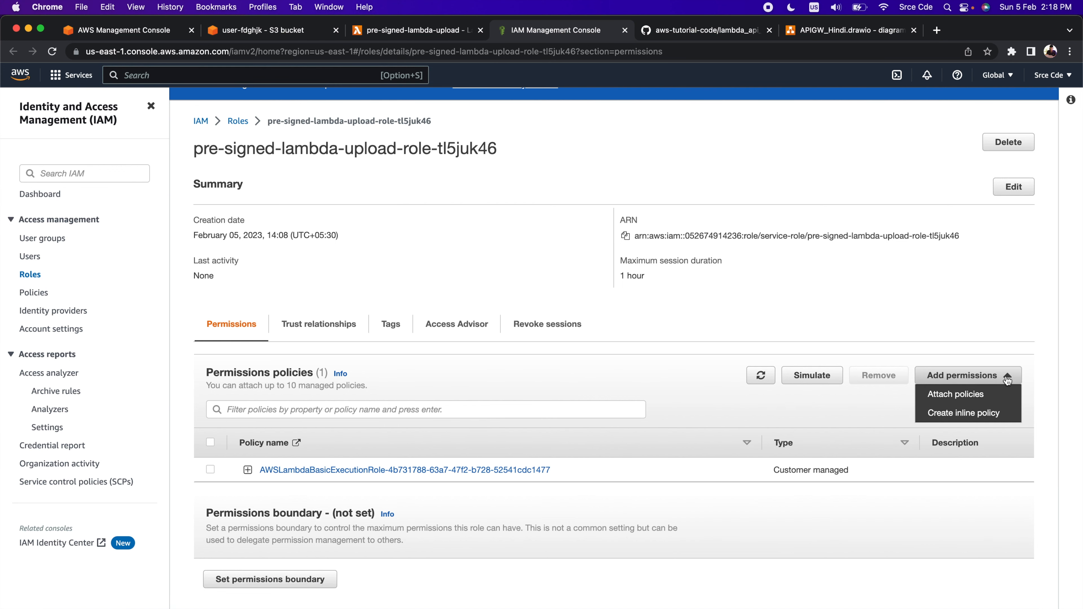
click(972, 395)
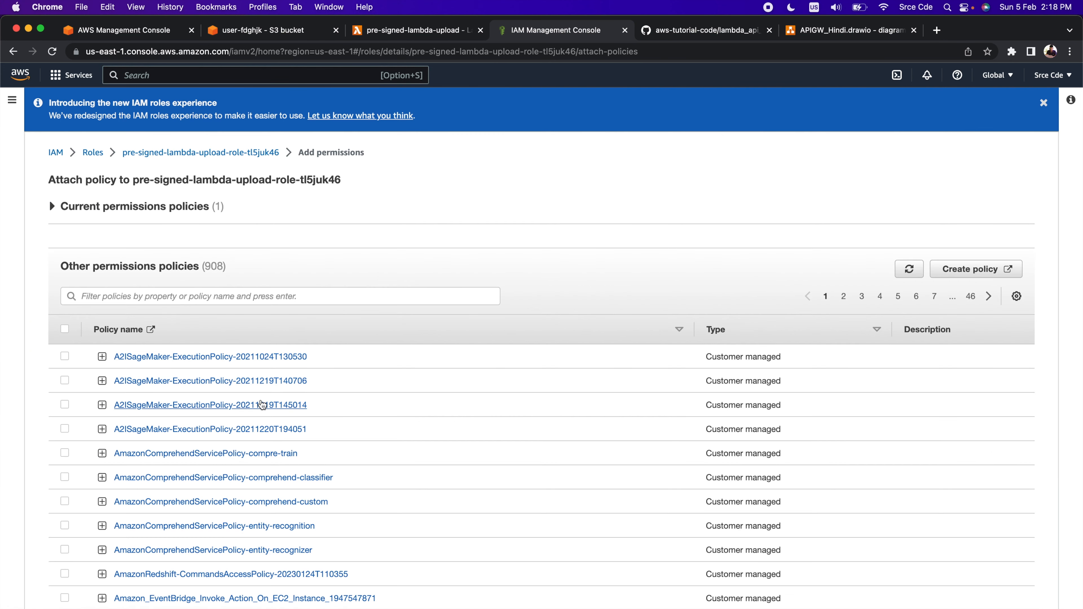
click(207, 294)
text(awsexec)
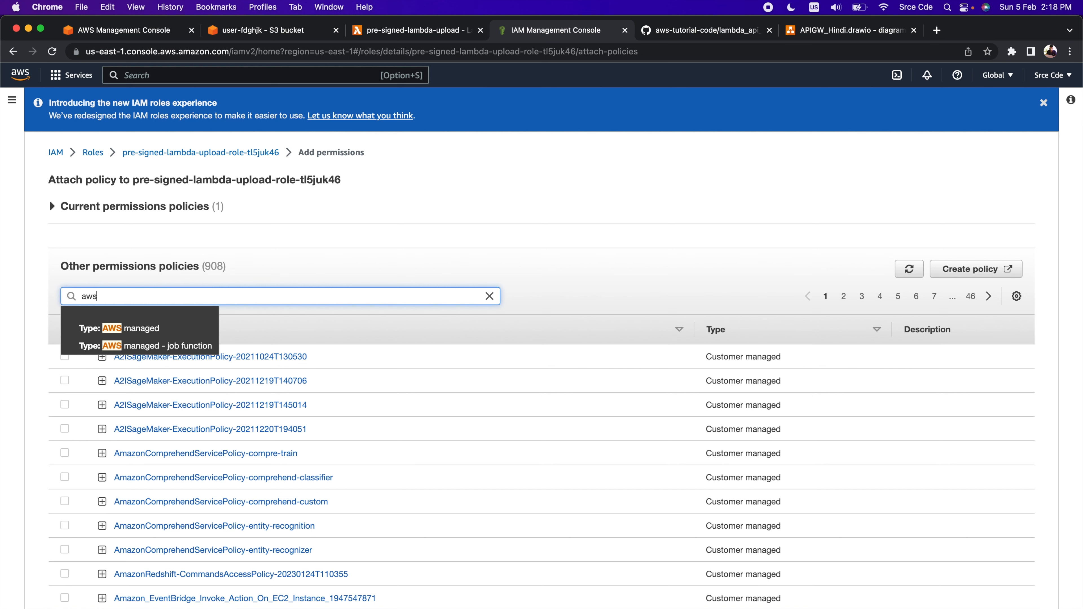
key(Return)
click(183, 320)
Filter the permissions policies by "awslambdaex" and select the AWSLambdaExecute policy
click(114, 296)
text(awslambdaex)
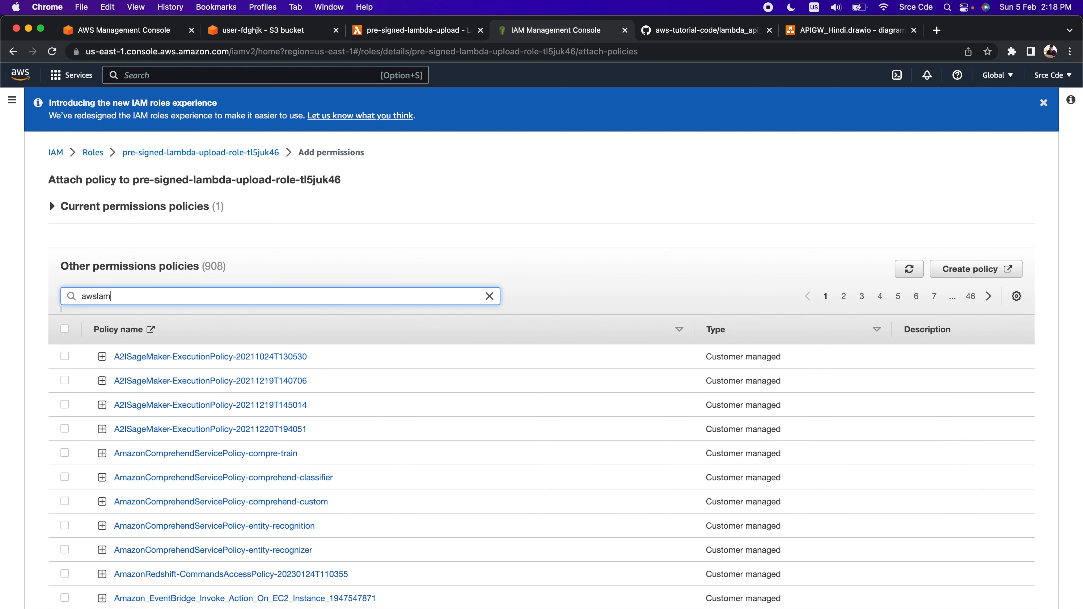
key(Return)
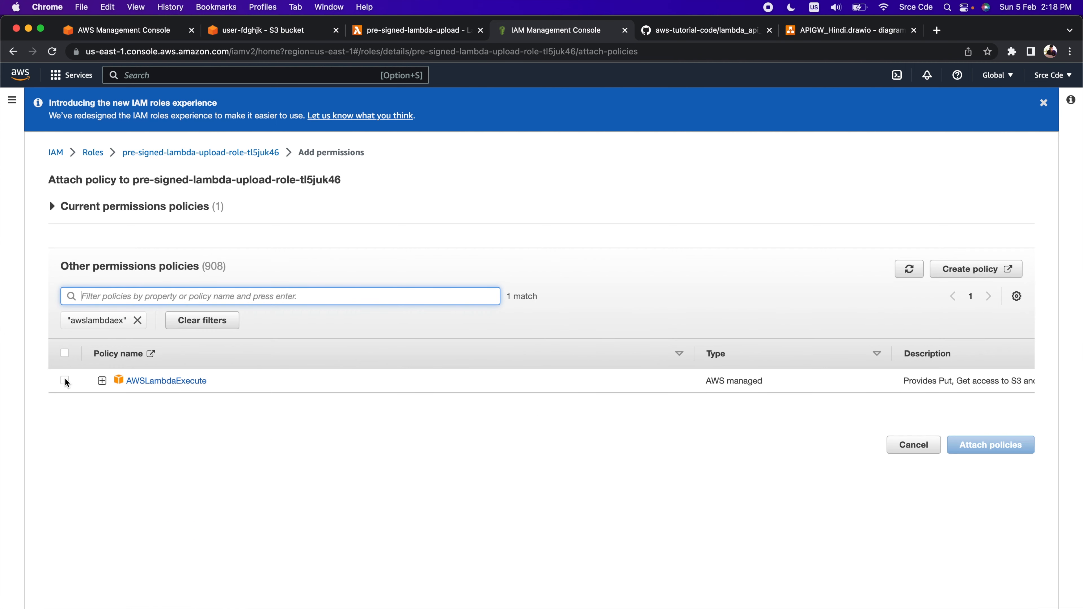
click(64, 379)
Review the s3:GetObject and s3:PutObject actions in the AWSLambdaExecute policy, and attach it to the role
click(102, 383)
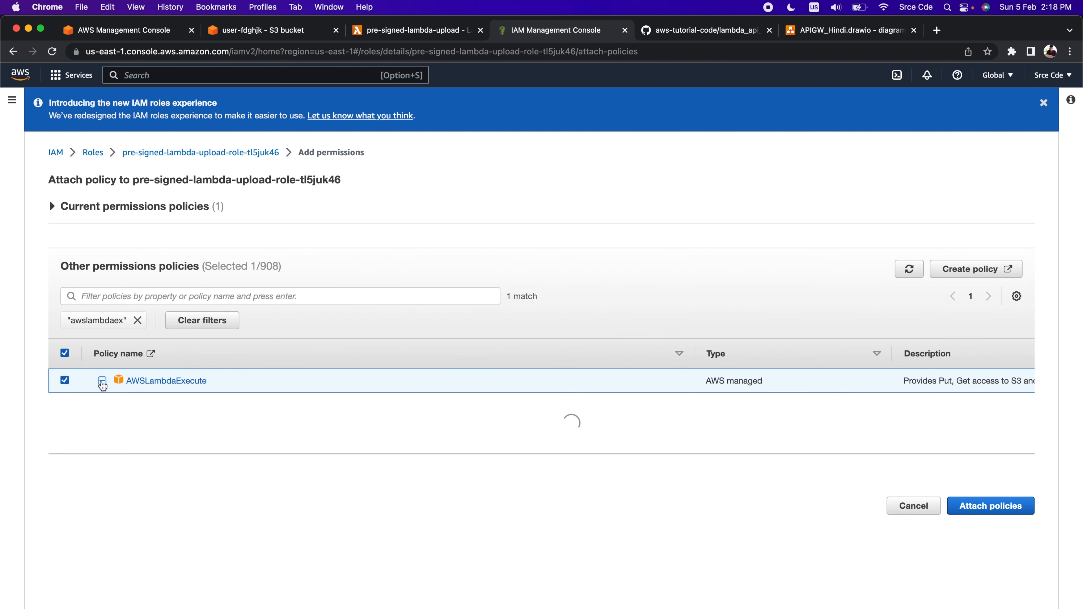
scroll(339, 346, down, 5)
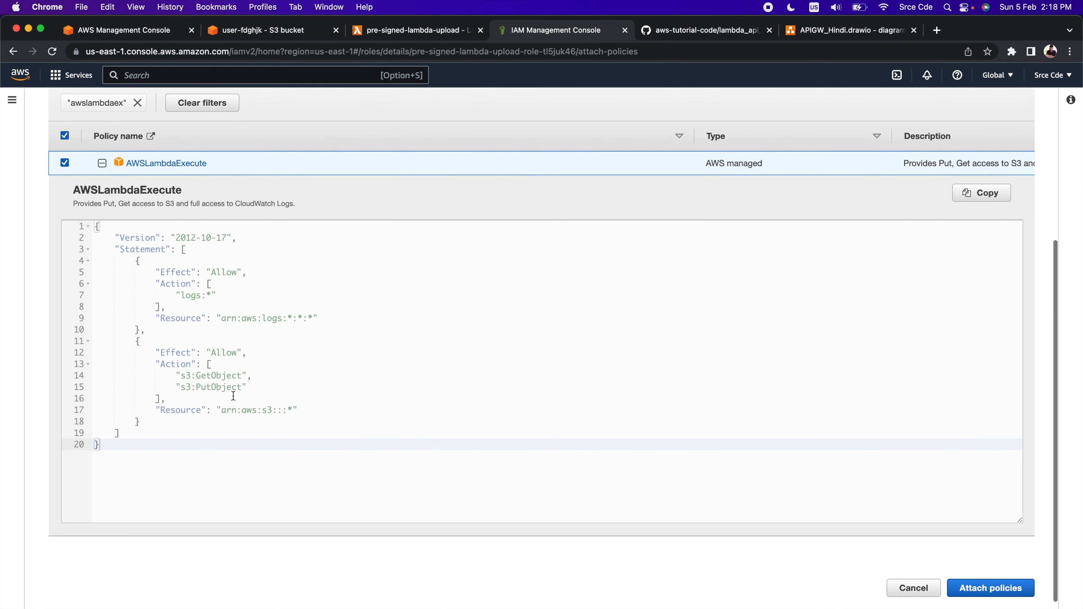
double_click(224, 376)
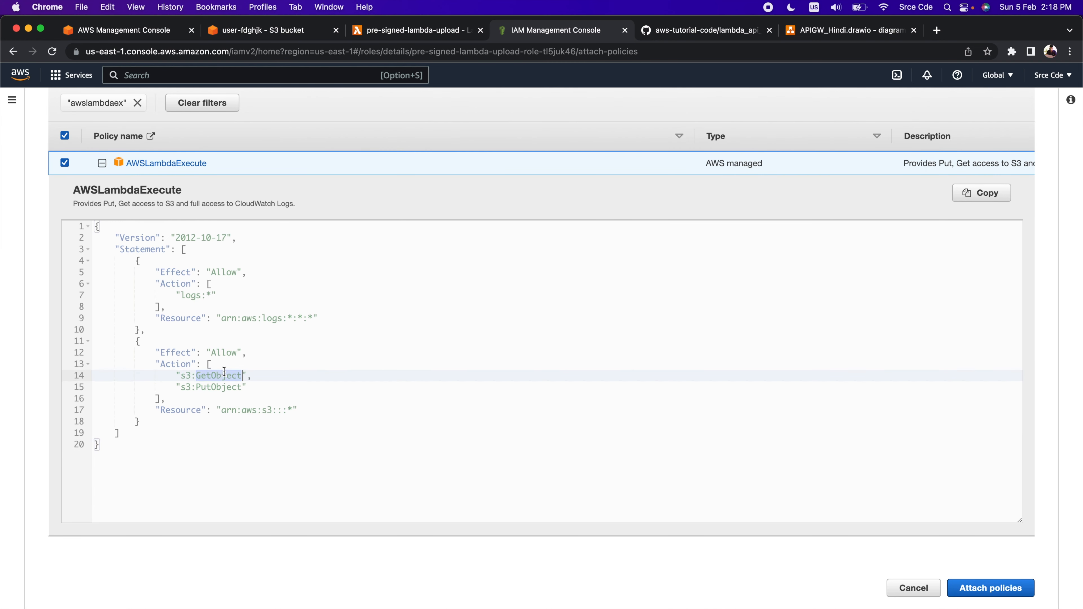
double_click(218, 387)
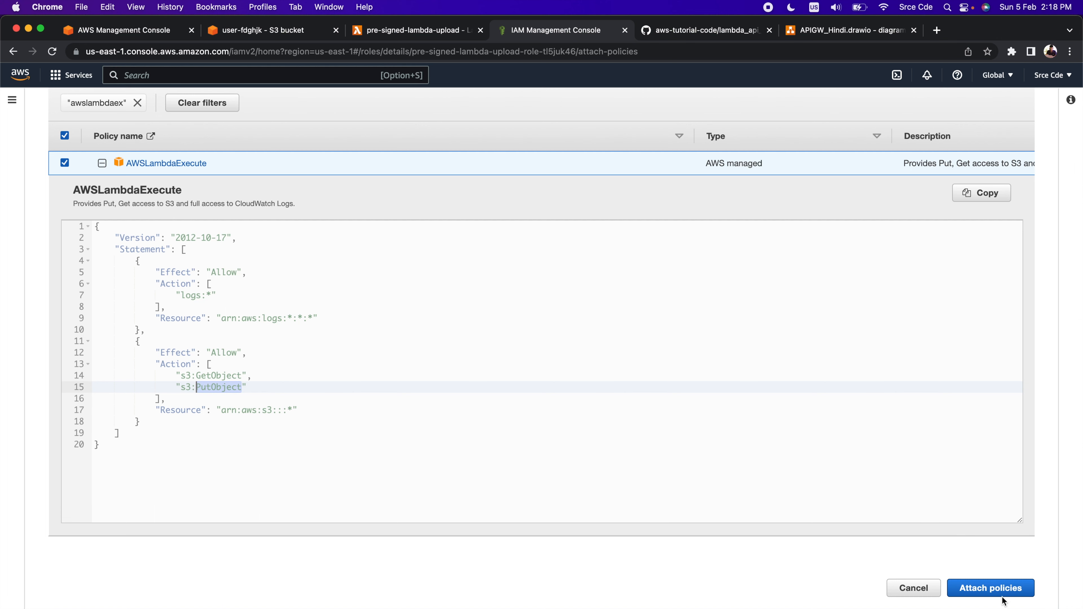
click(981, 588)
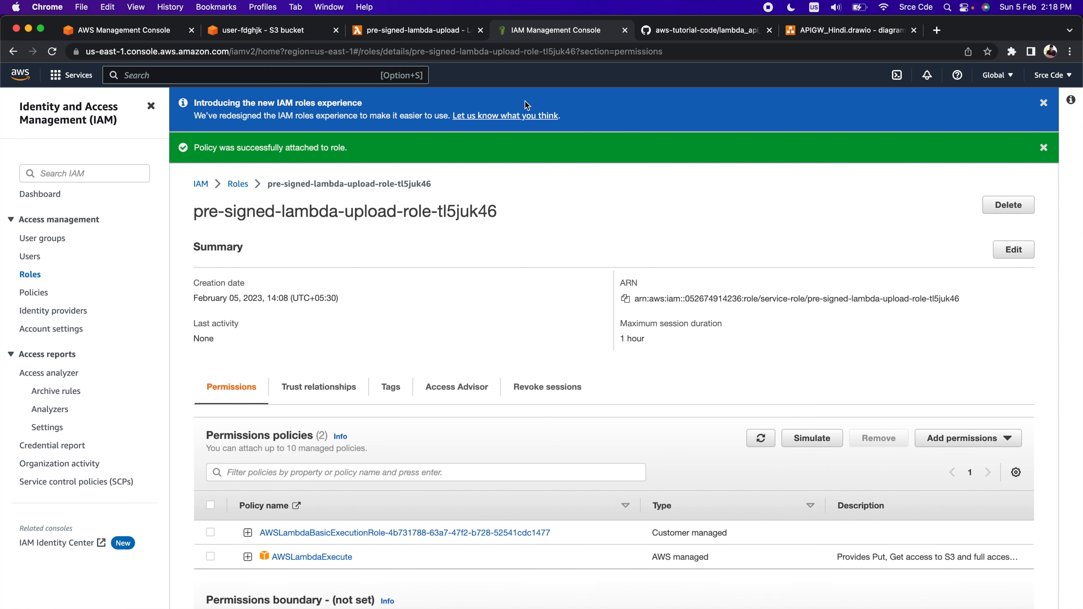
click(625, 30)
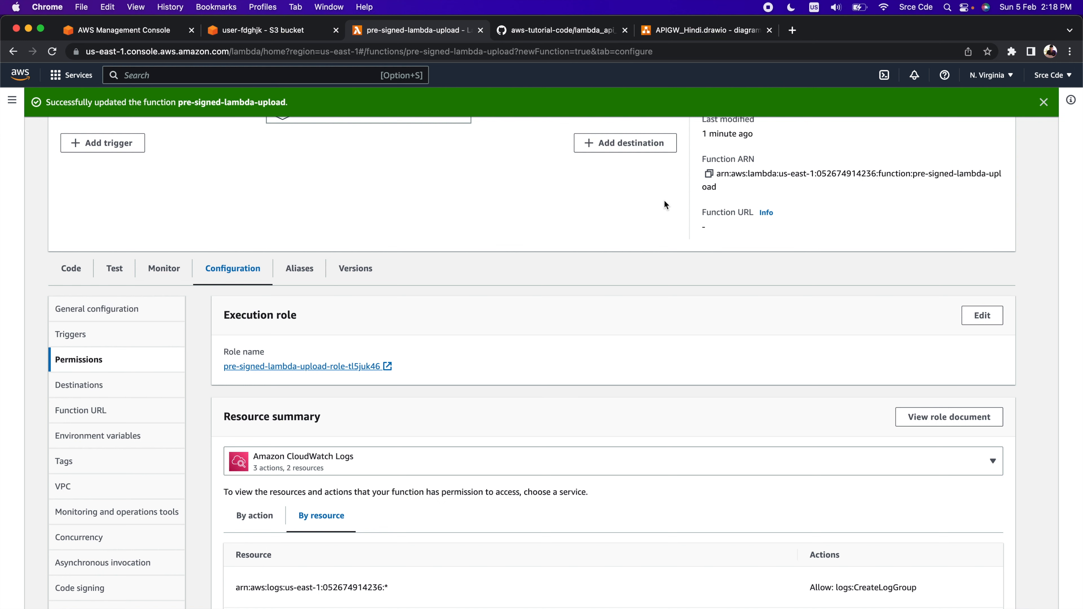
Check the resource creation steps in the diagrams.net drawing, and start building a non-private REST API in AWS API Gateway
click(688, 33)
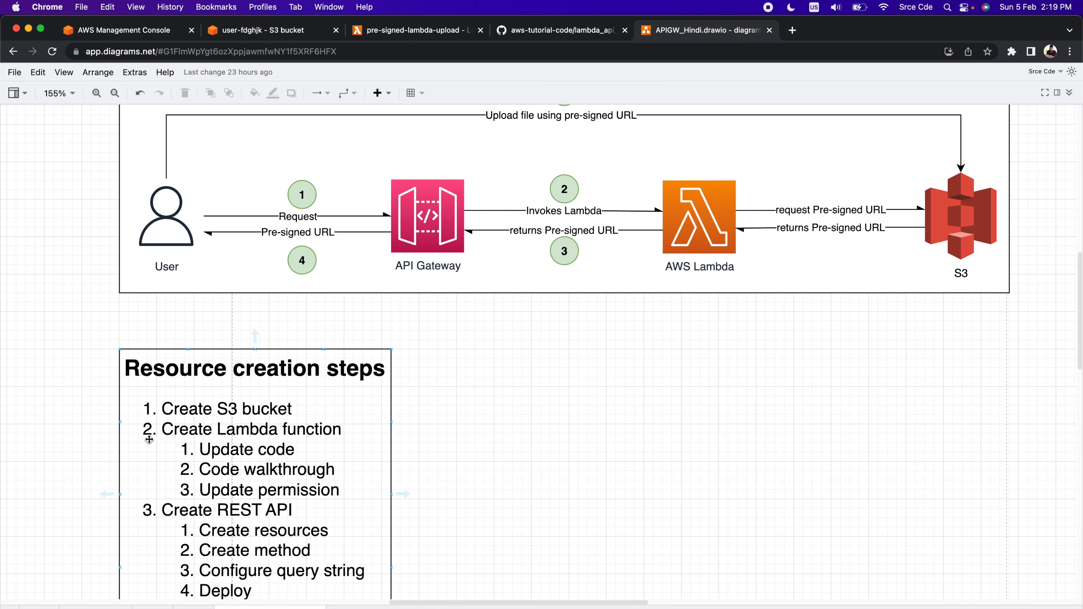
scroll(211, 523, down, 2)
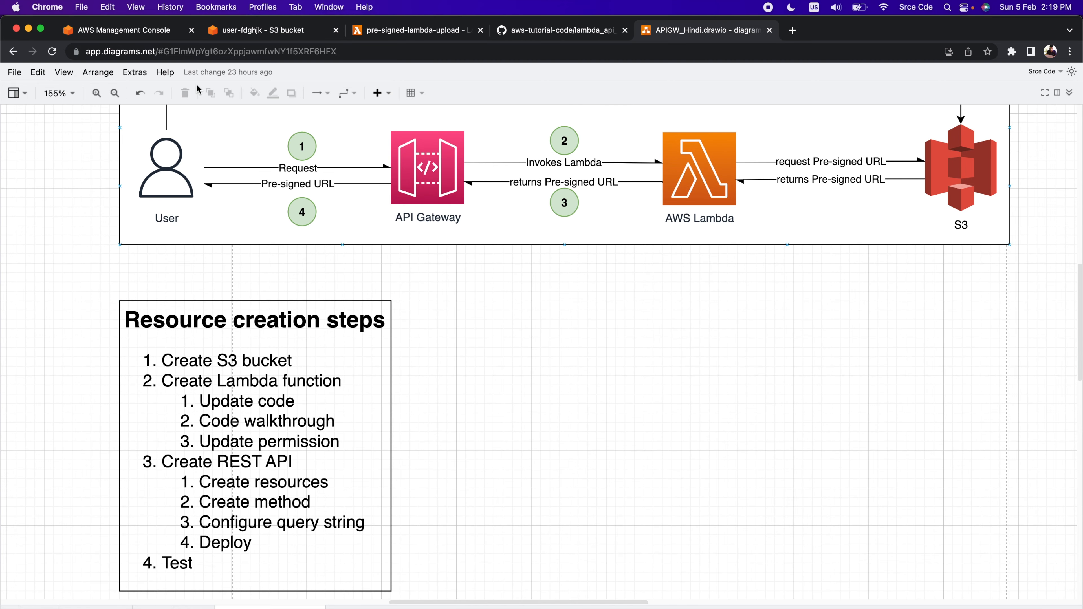
click(128, 33)
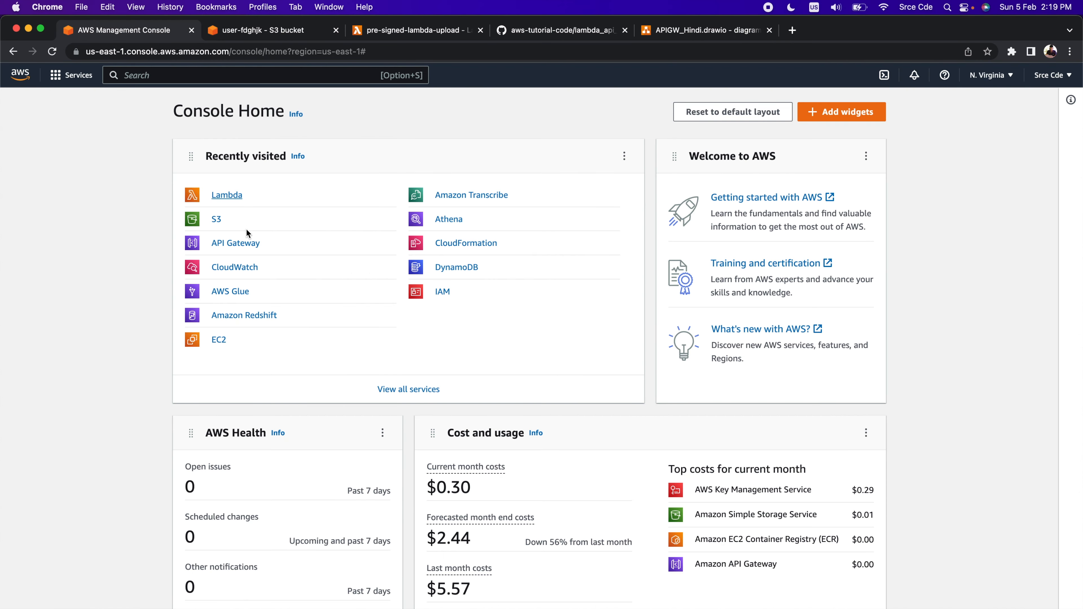
click(238, 244)
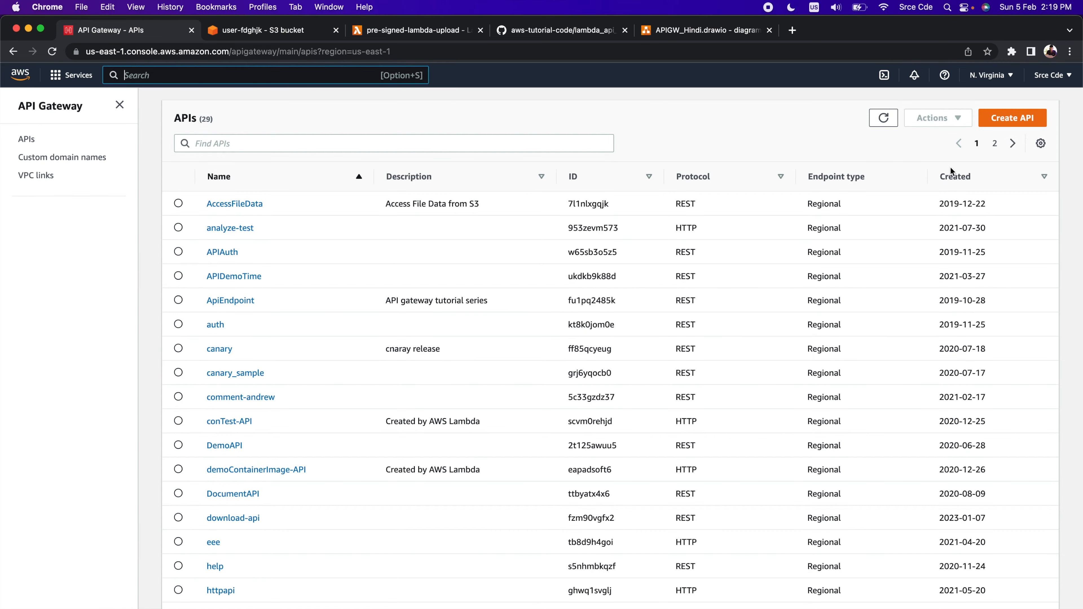
click(1024, 117)
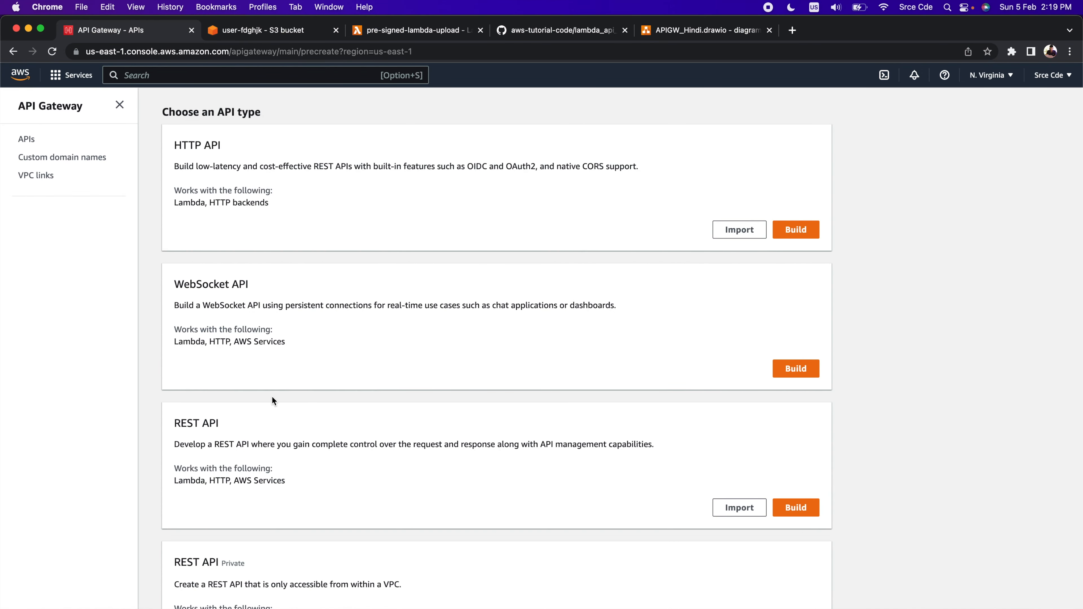
scroll(316, 388, down, 2)
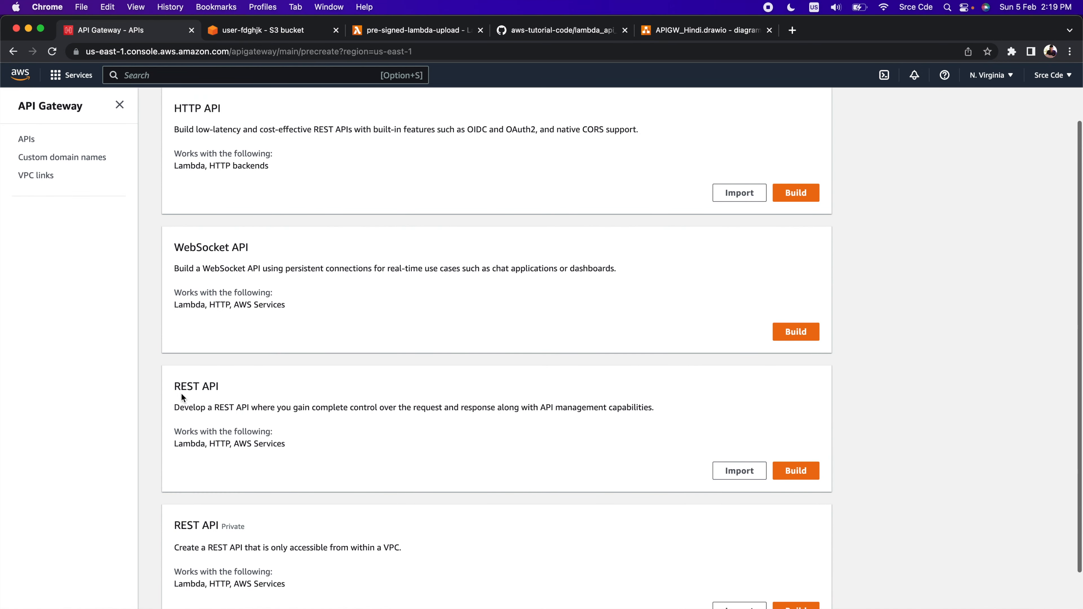
click(803, 474)
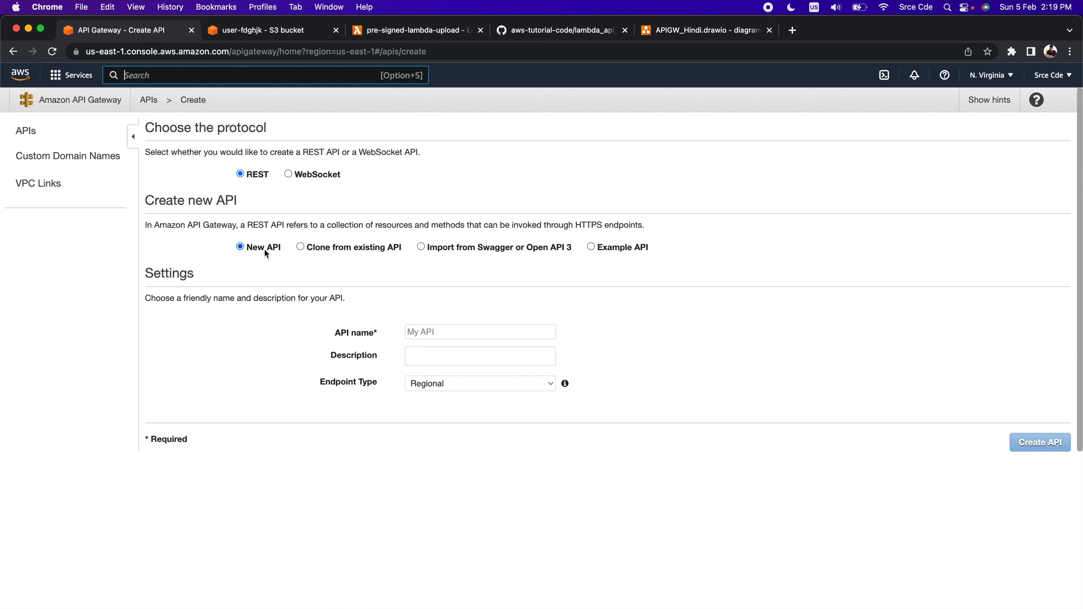
Create the new REST API with the name upload-api-presigned and the Regional endpoint type
click(431, 335)
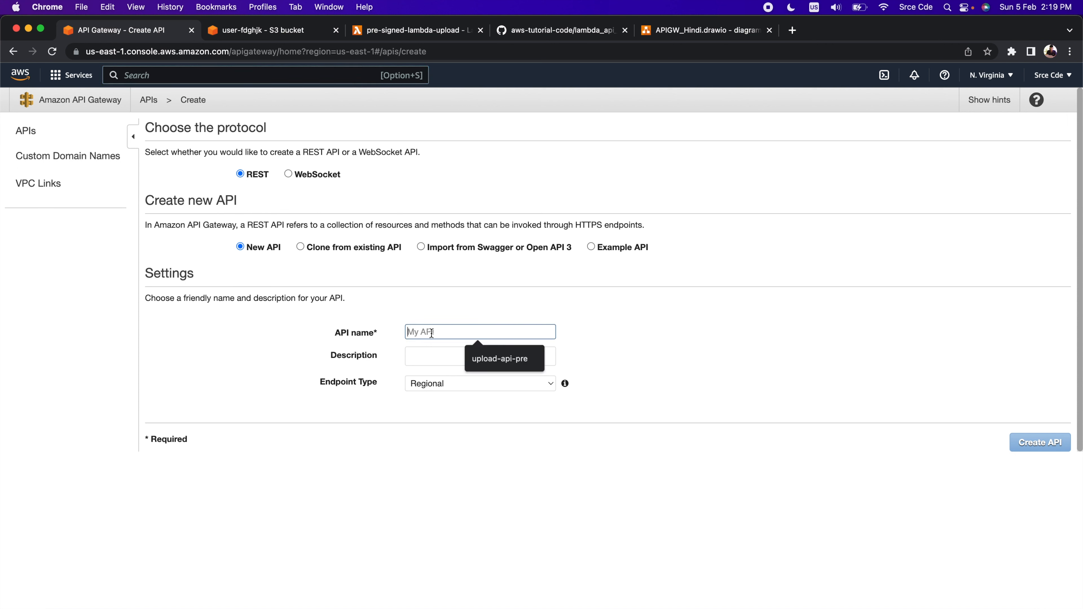
click(502, 364)
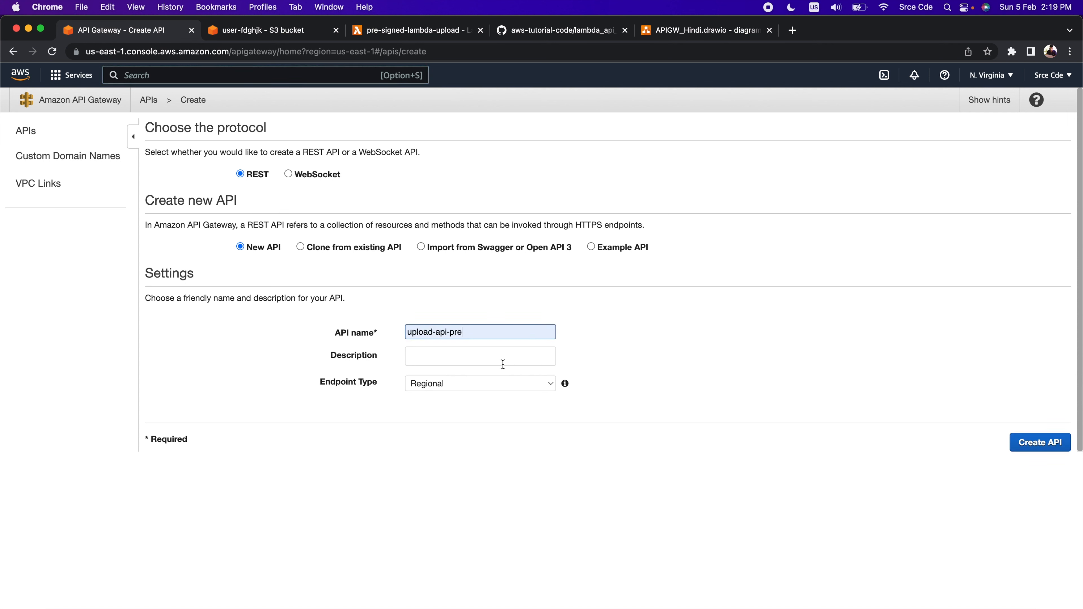
text(signed)
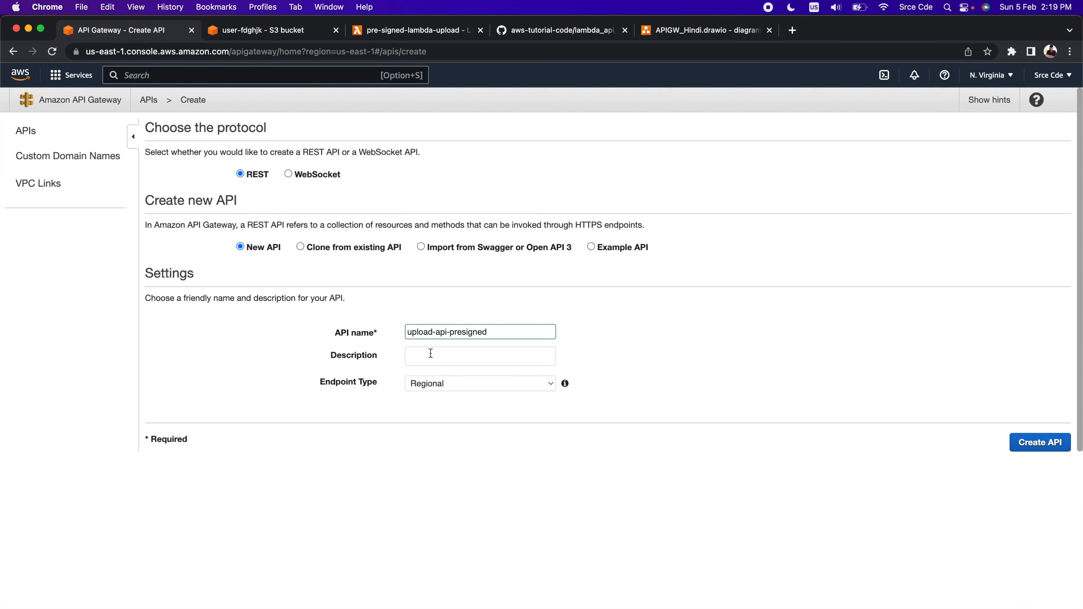
click(468, 387)
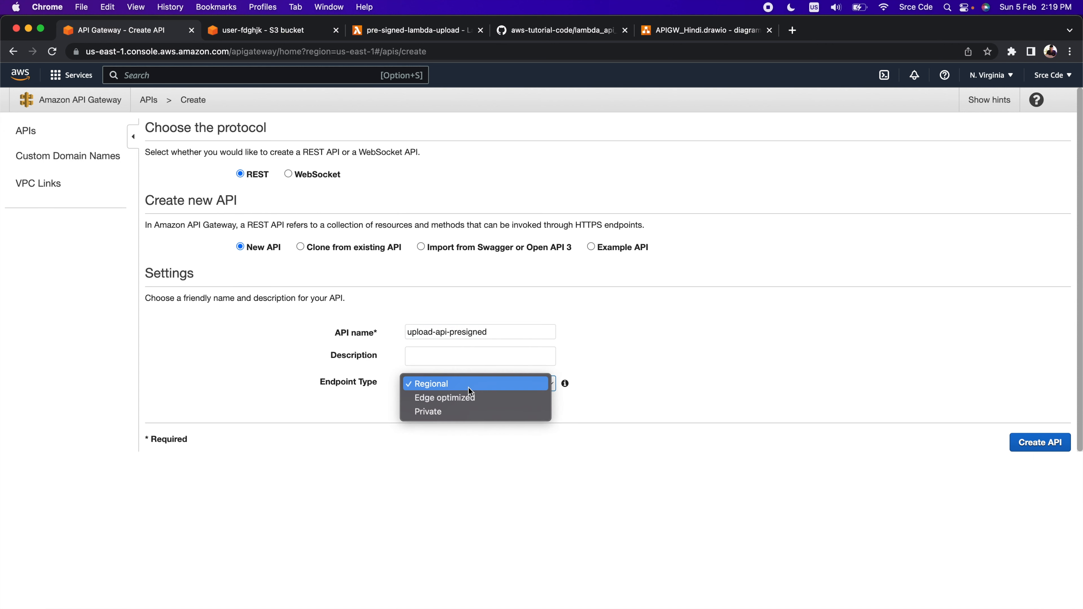
click(639, 409)
click(1046, 444)
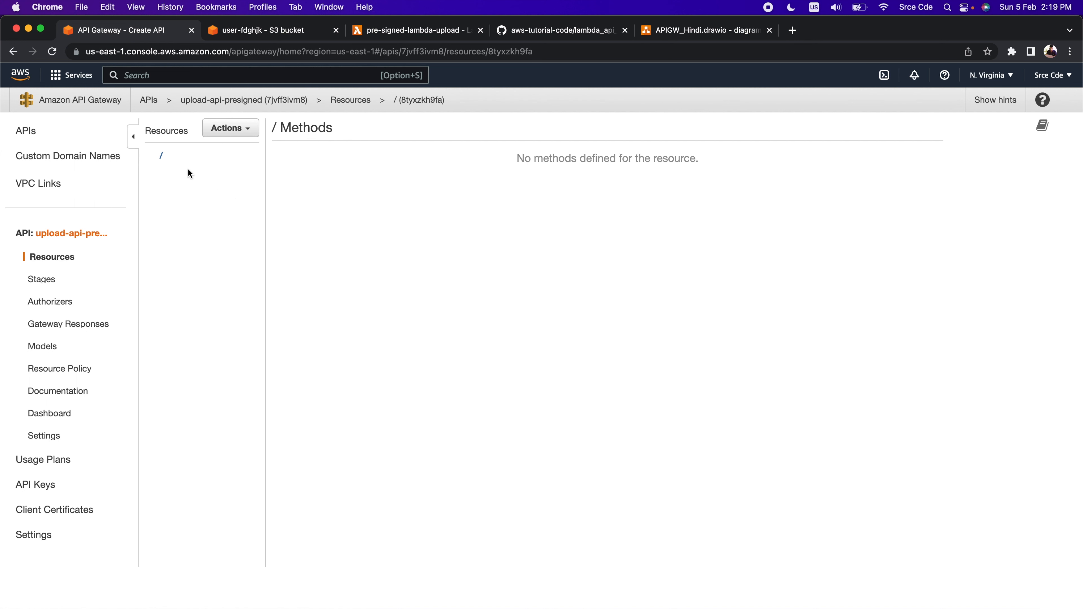
Create a child resource under the API root with the name upload and the path upload
click(173, 156)
click(250, 128)
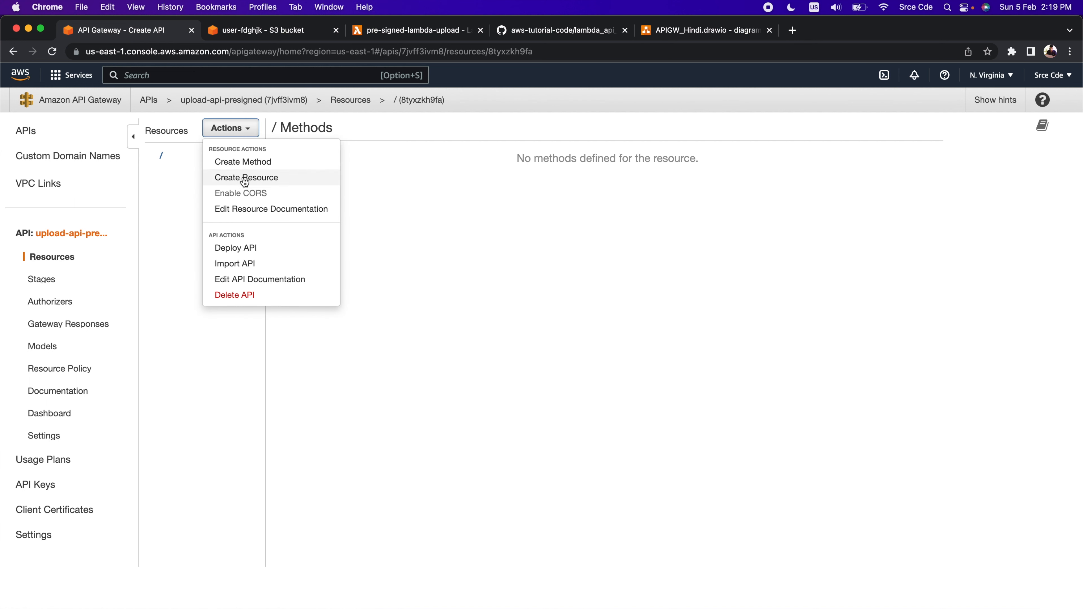
click(245, 179)
click(537, 218)
text(upload)
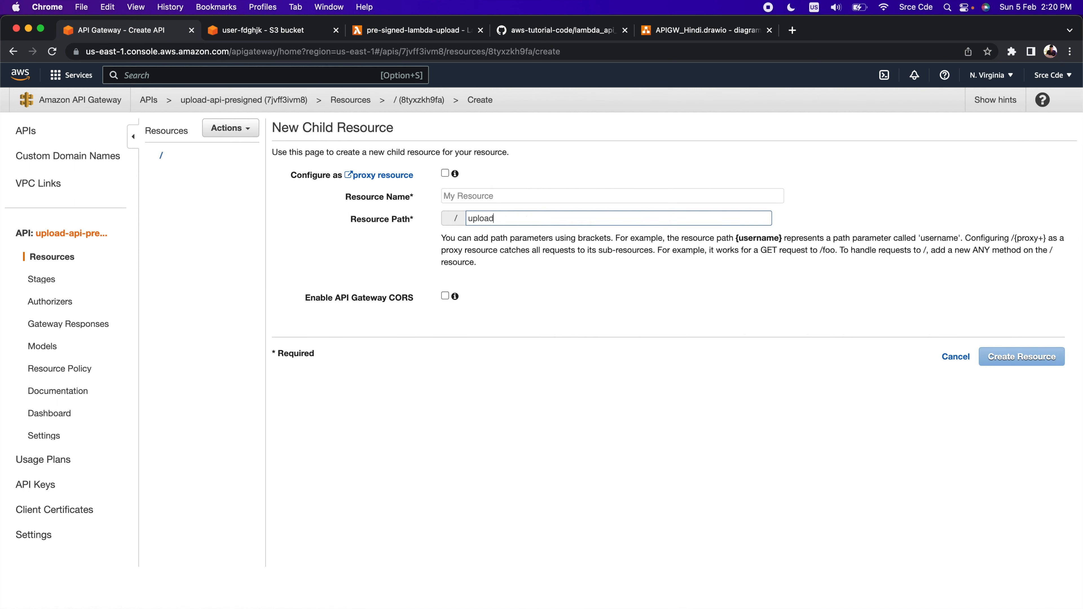
click(529, 193)
text(upload)
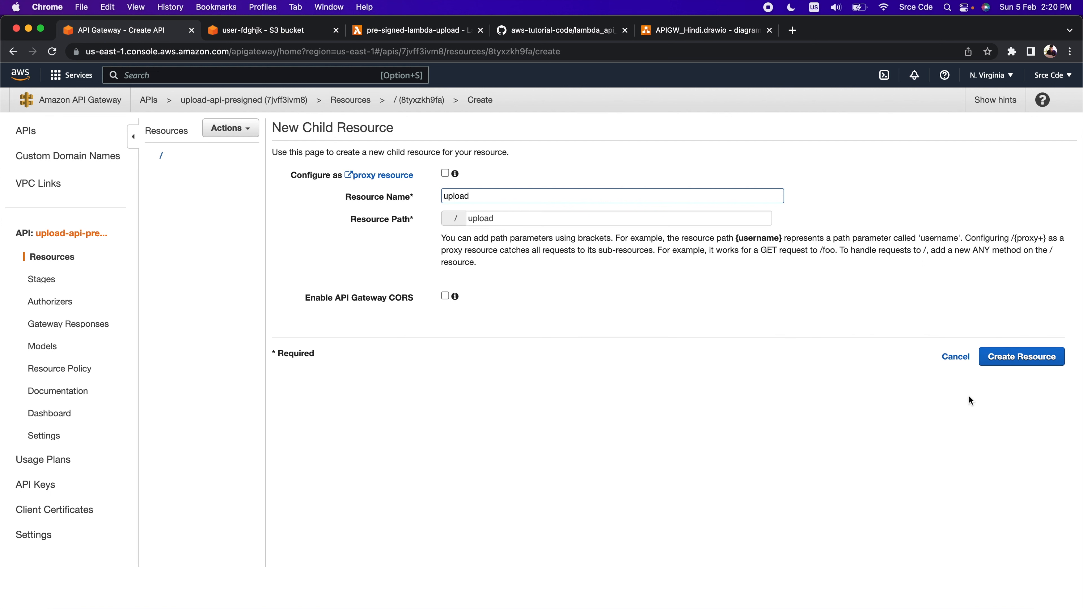
click(1027, 357)
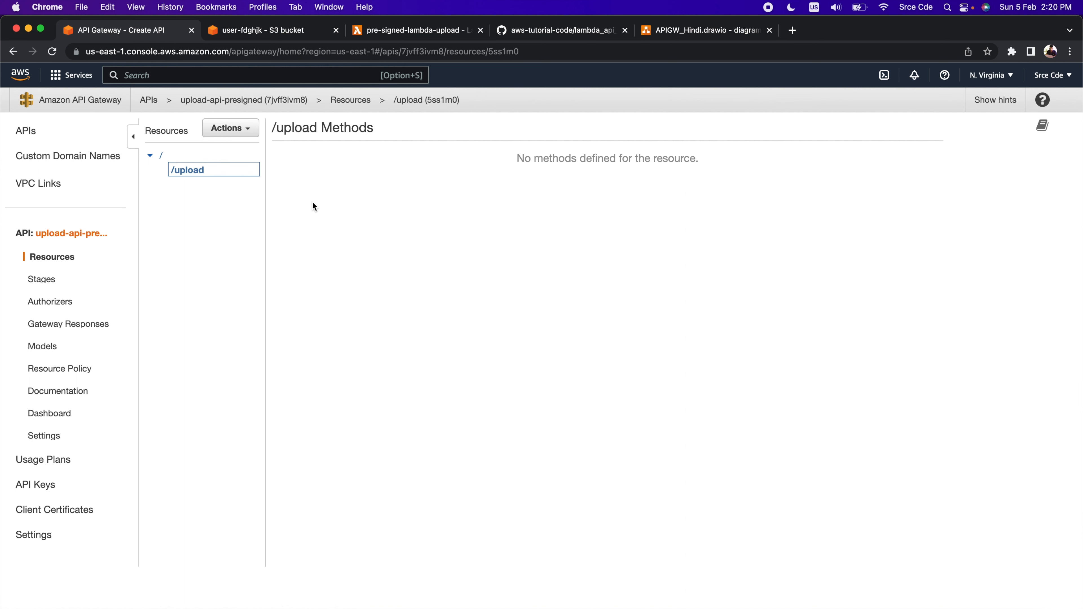
Create a child resource under /upload with the name username and the path parameter {username}
click(237, 127)
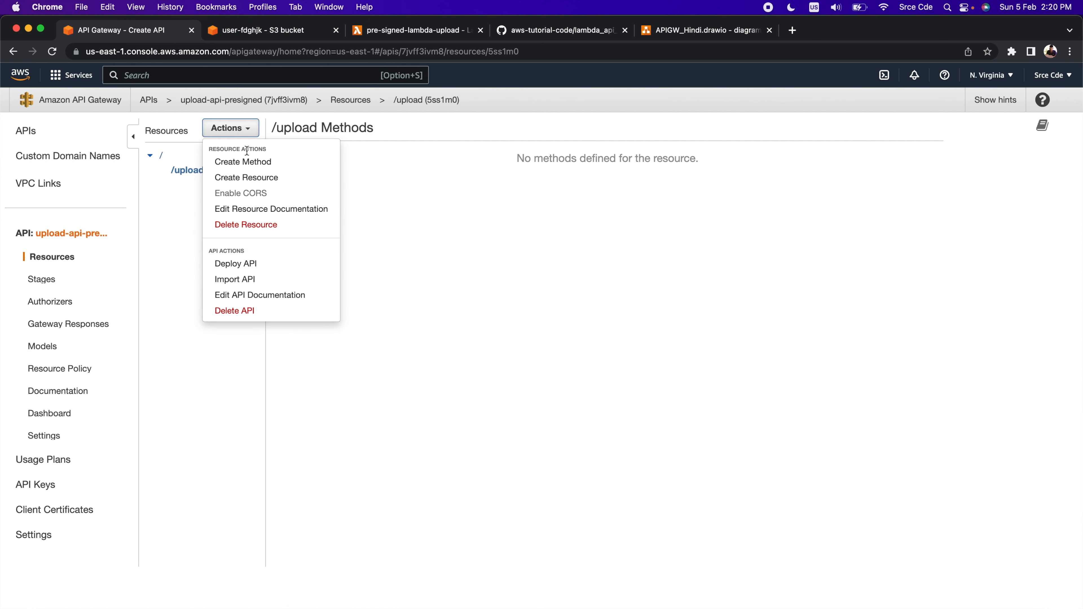
click(254, 178)
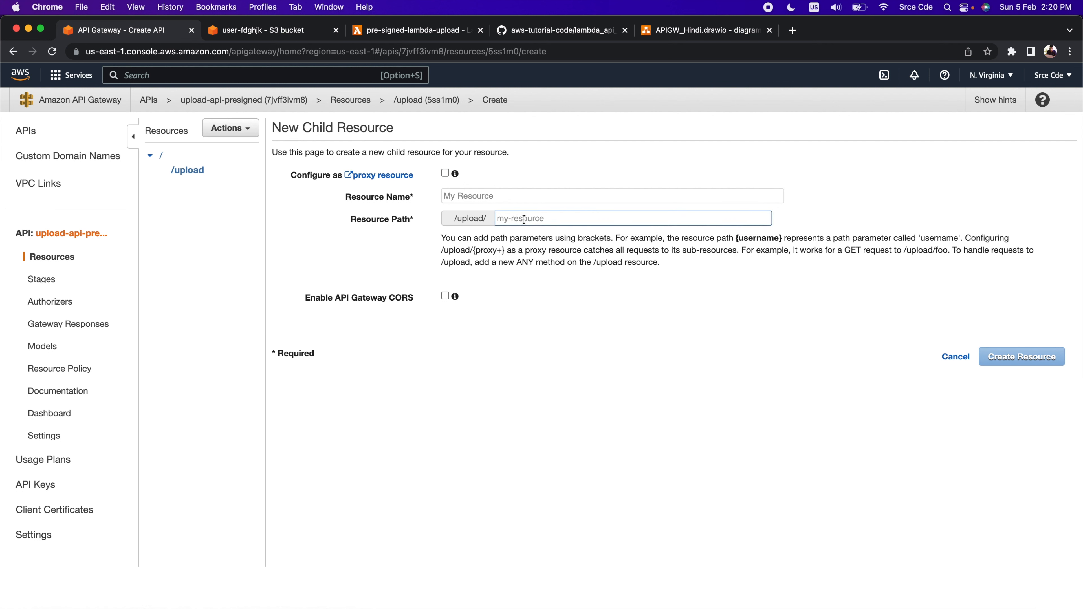
text({})
text(username)
click(467, 199)
text(username)
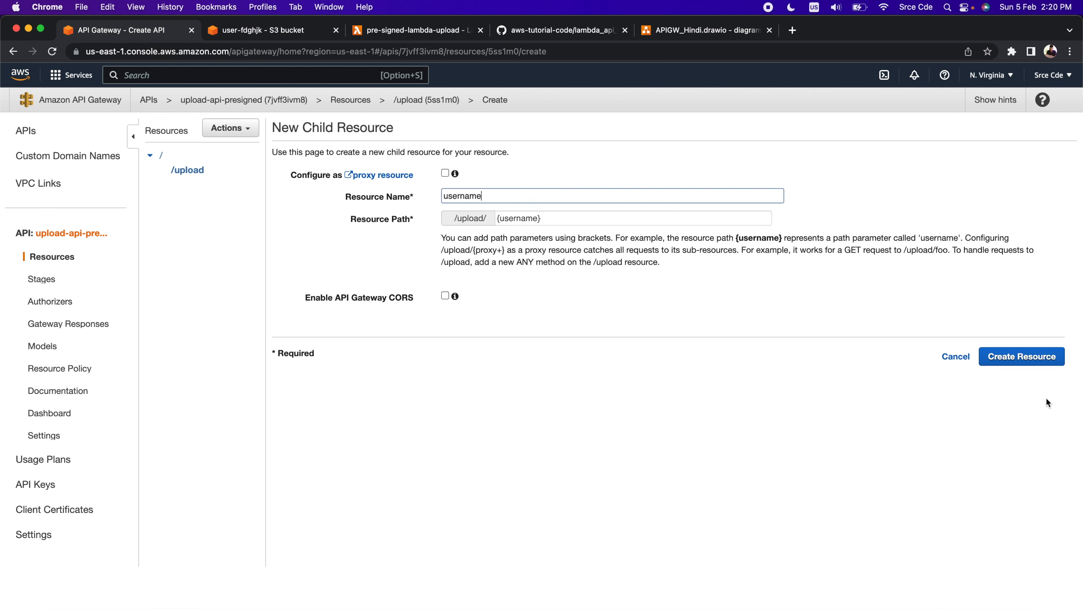
click(1020, 358)
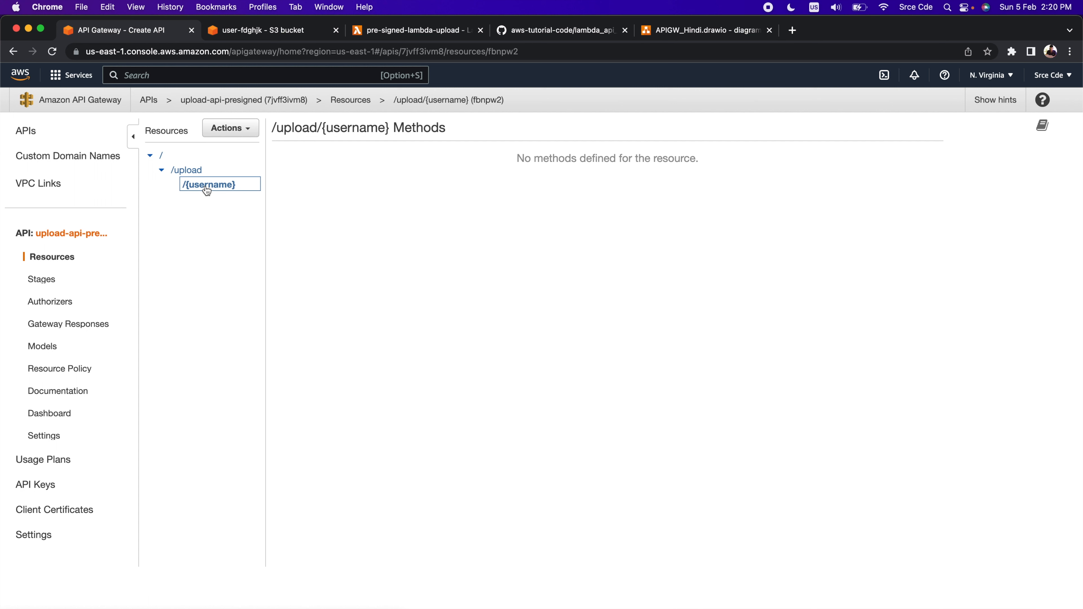
Add a GET method to the /upload/{username} resource
click(244, 127)
click(242, 167)
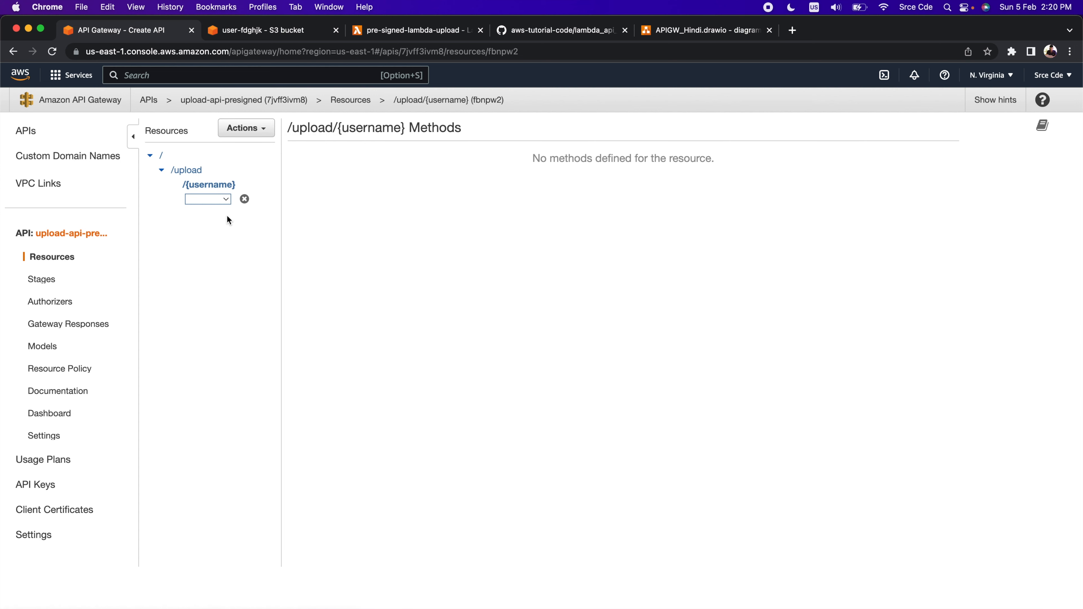
click(208, 199)
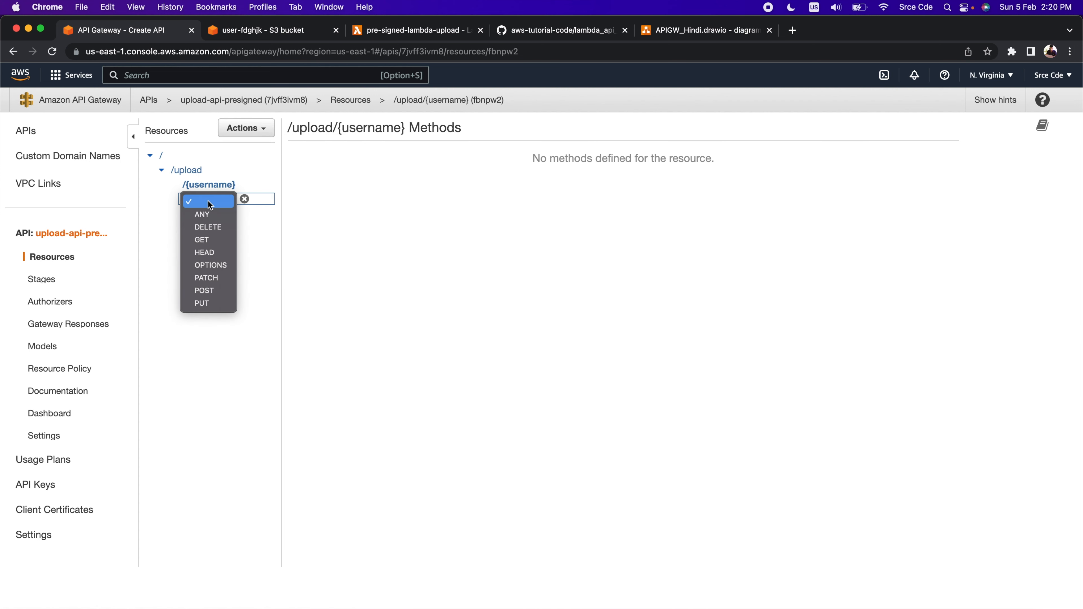
click(209, 242)
click(245, 199)
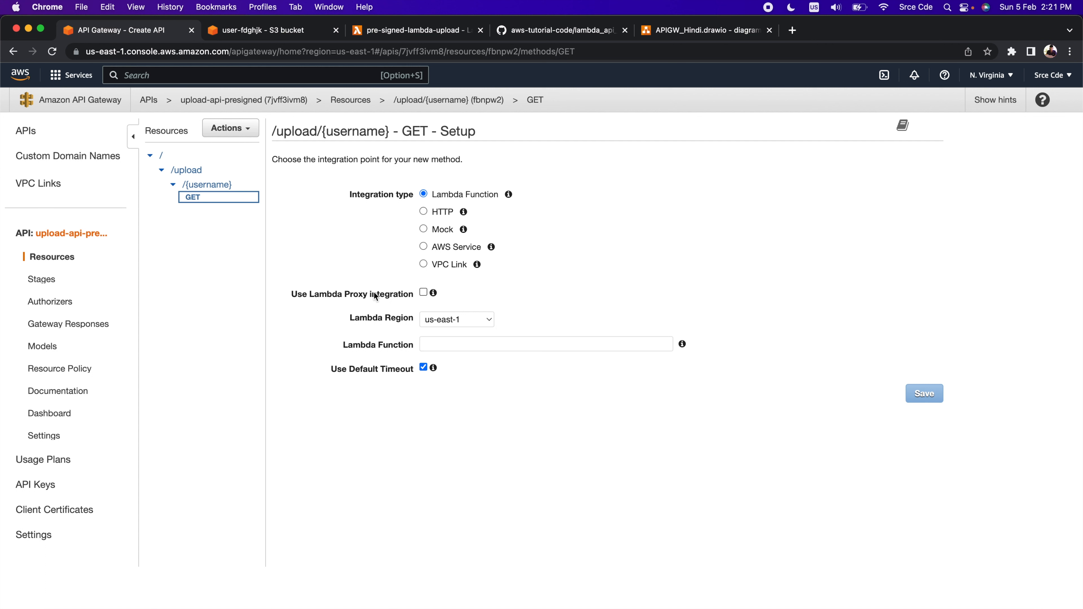
Integrate the GET method with the pre-signed-lambda-upload function using Lambda proxy integration, and grant API Gateway permission to invoke it
click(424, 293)
click(451, 343)
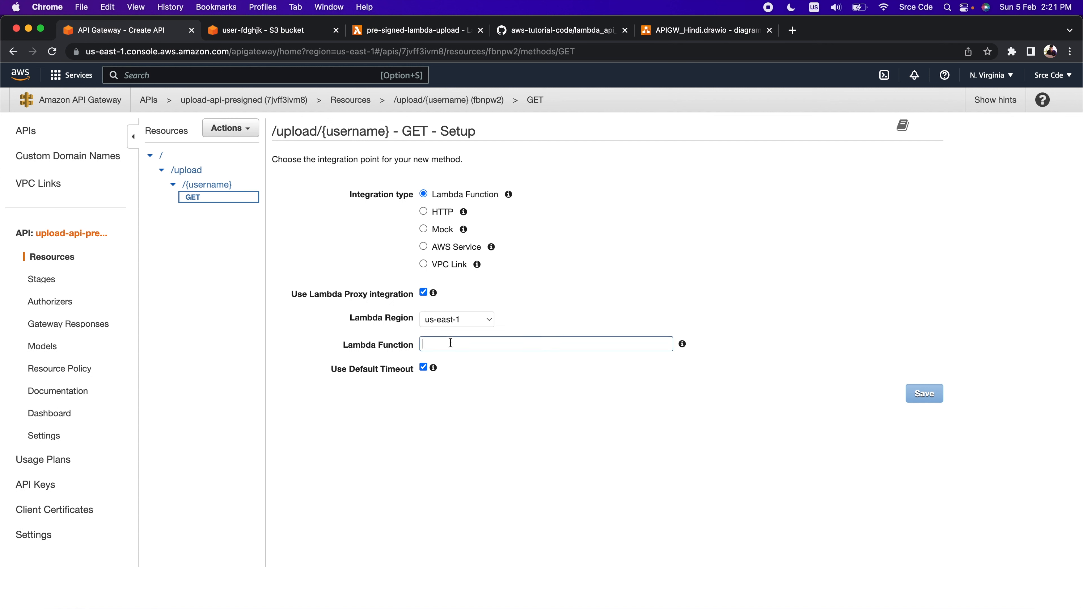
click(418, 34)
scroll(290, 170, down, 1)
drag(255, 166, 49, 161)
key(super+c)
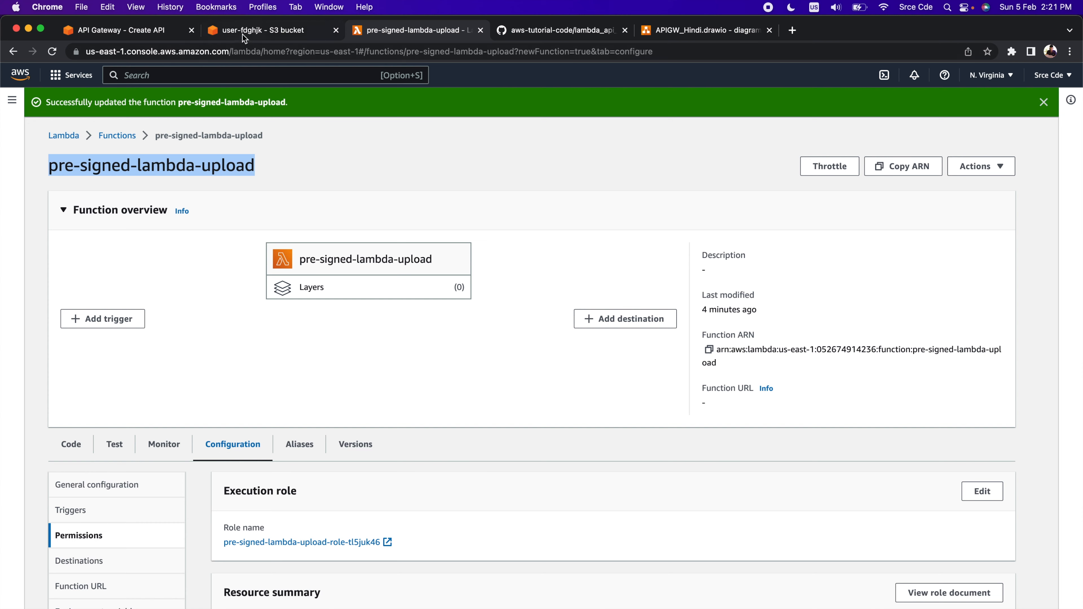
click(130, 32)
click(467, 339)
key(super+v)
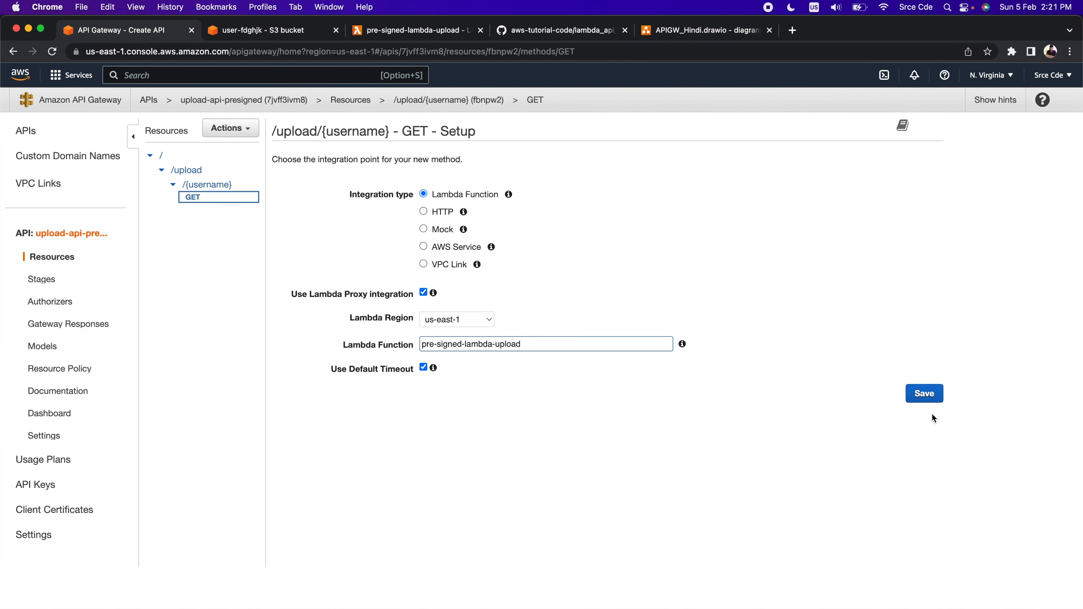
click(930, 397)
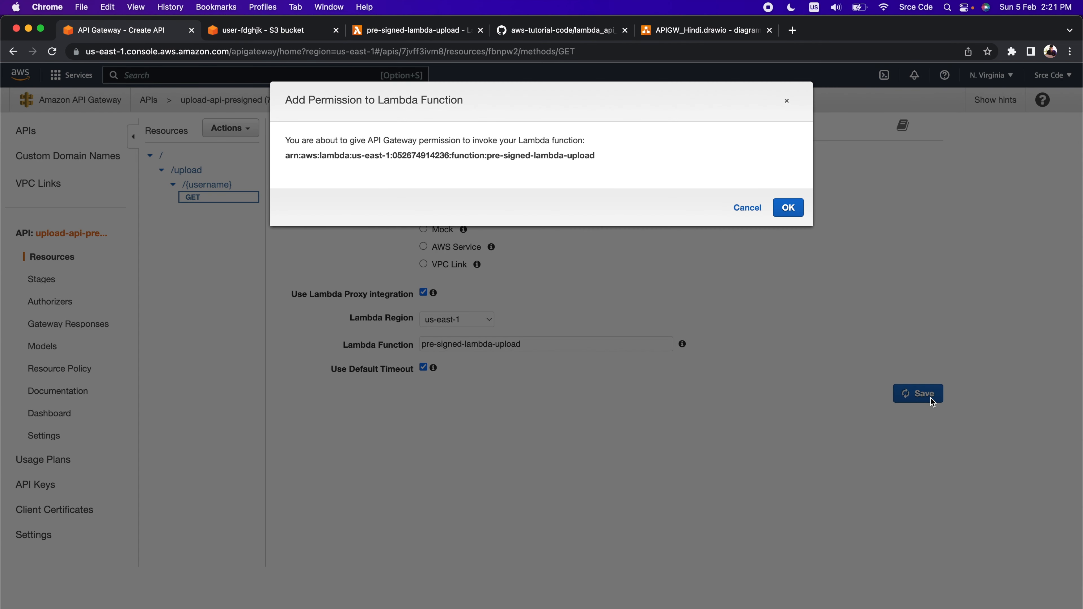
click(789, 208)
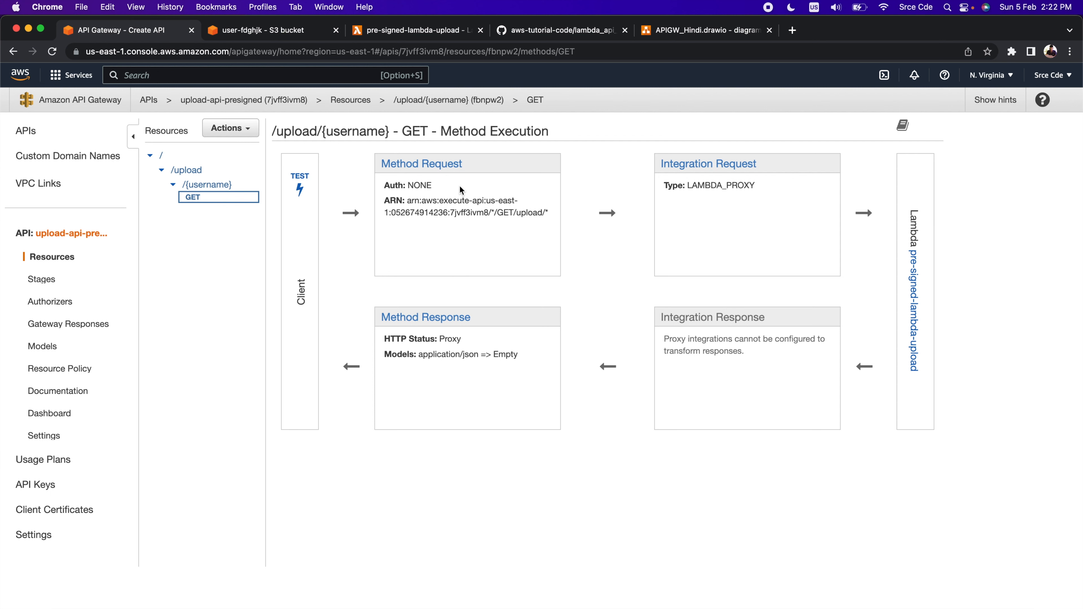
Add a required URL query string parameter named filename to the GET method request
click(442, 167)
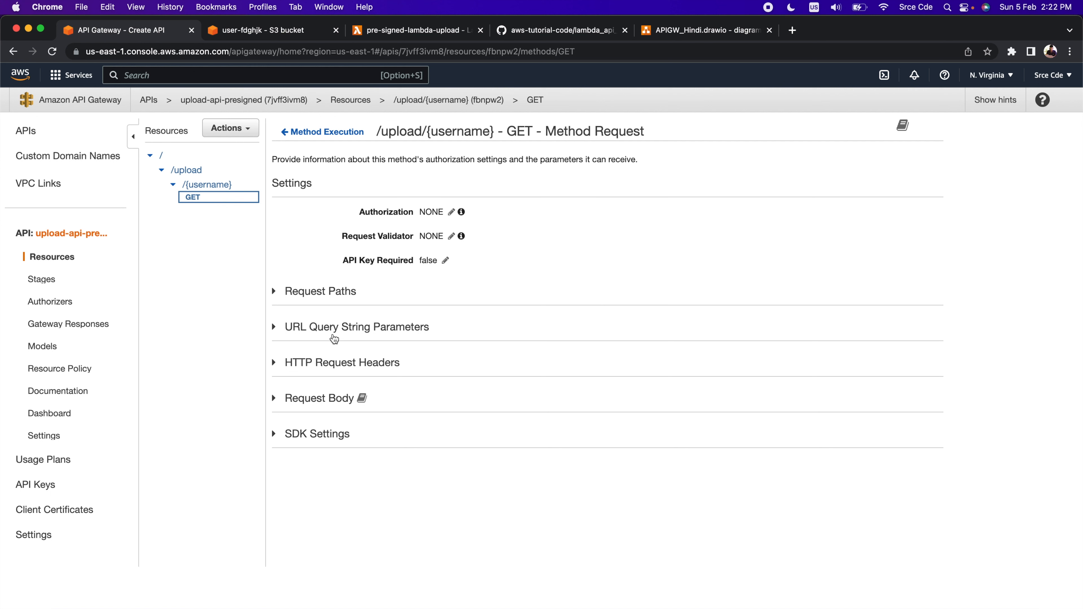
click(356, 336)
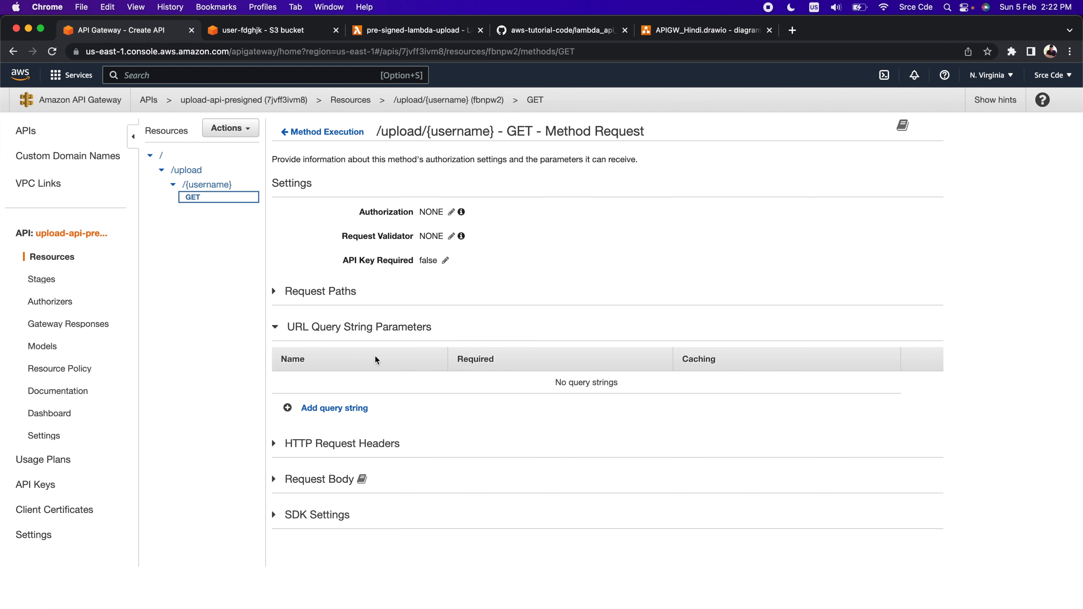
click(335, 409)
click(324, 388)
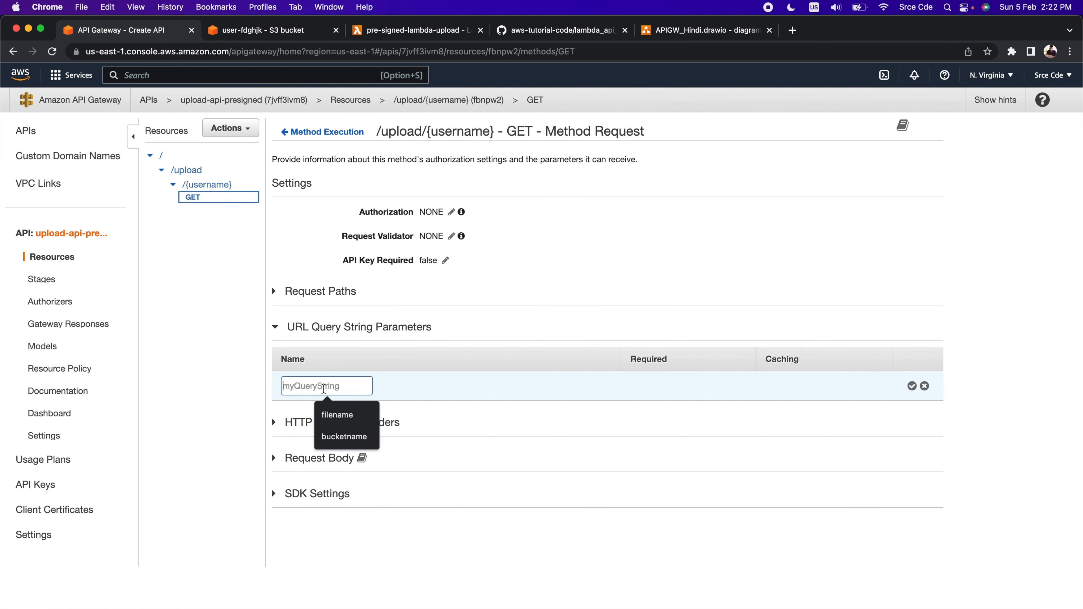
click(337, 415)
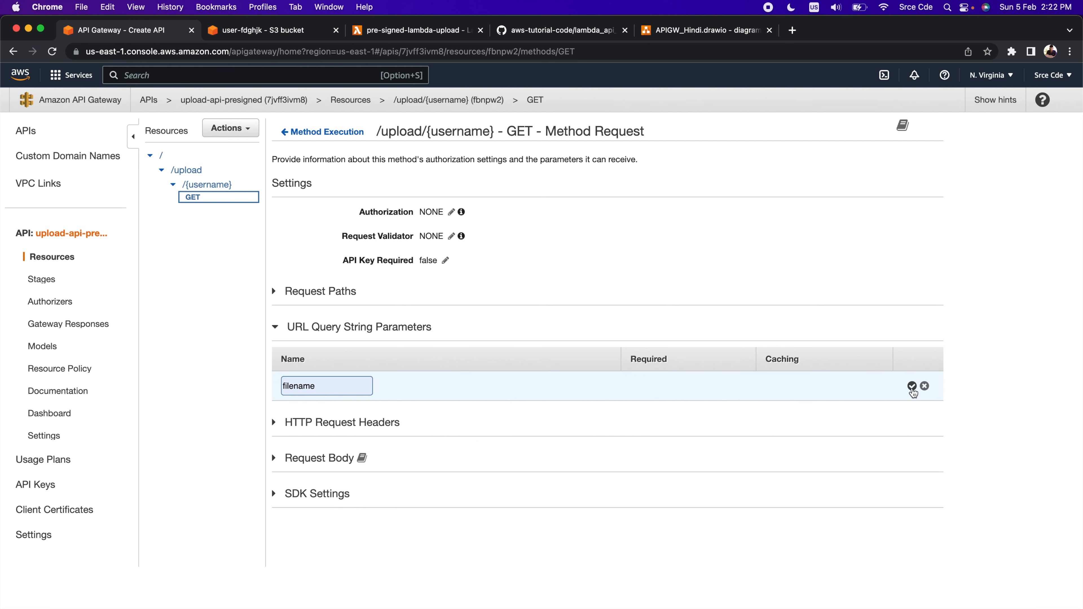
click(912, 386)
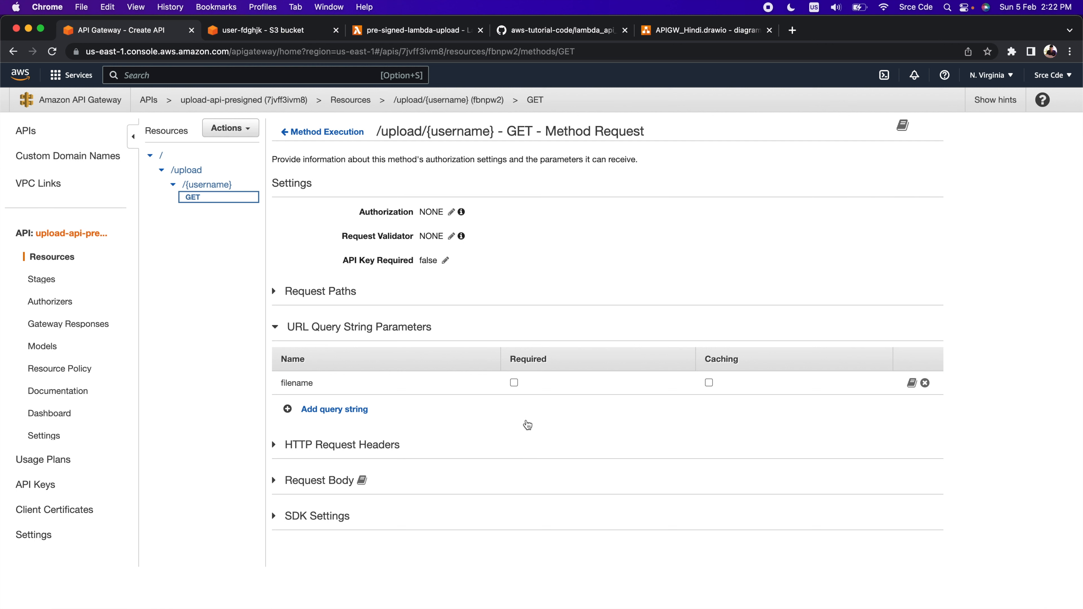
click(514, 383)
Set the GET method's request validator to Validate query string parameters and headers
click(451, 237)
click(482, 239)
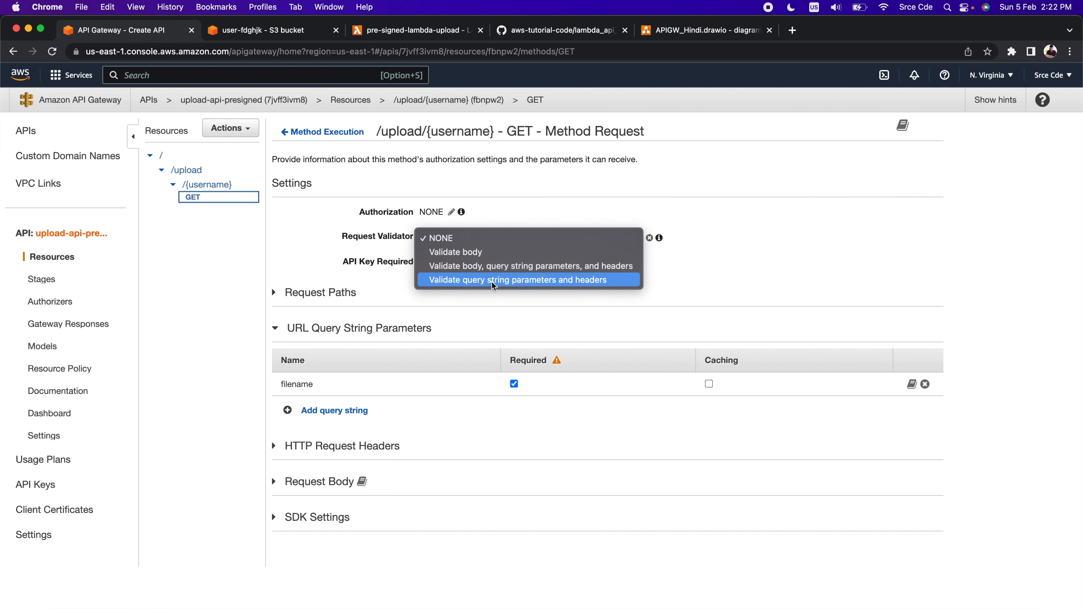
click(551, 282)
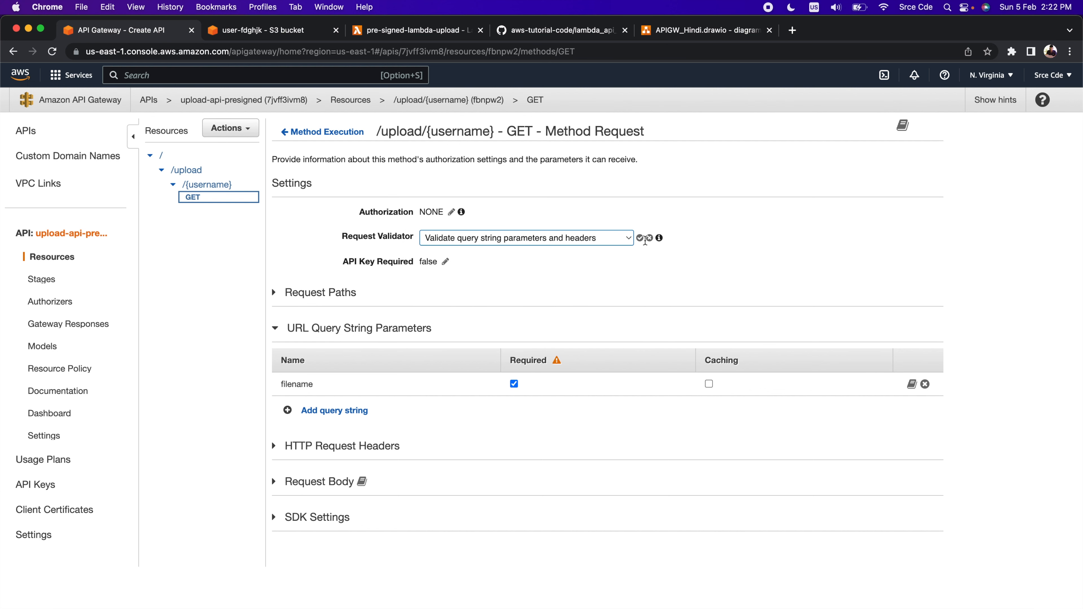
click(640, 238)
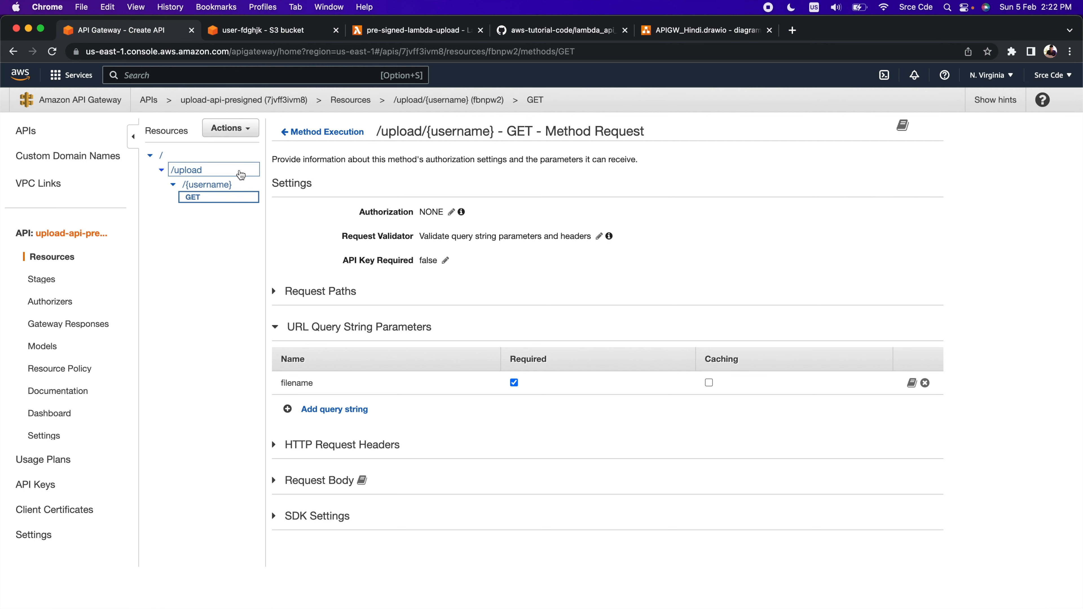
Deploy the API to a new stage named v1
click(240, 133)
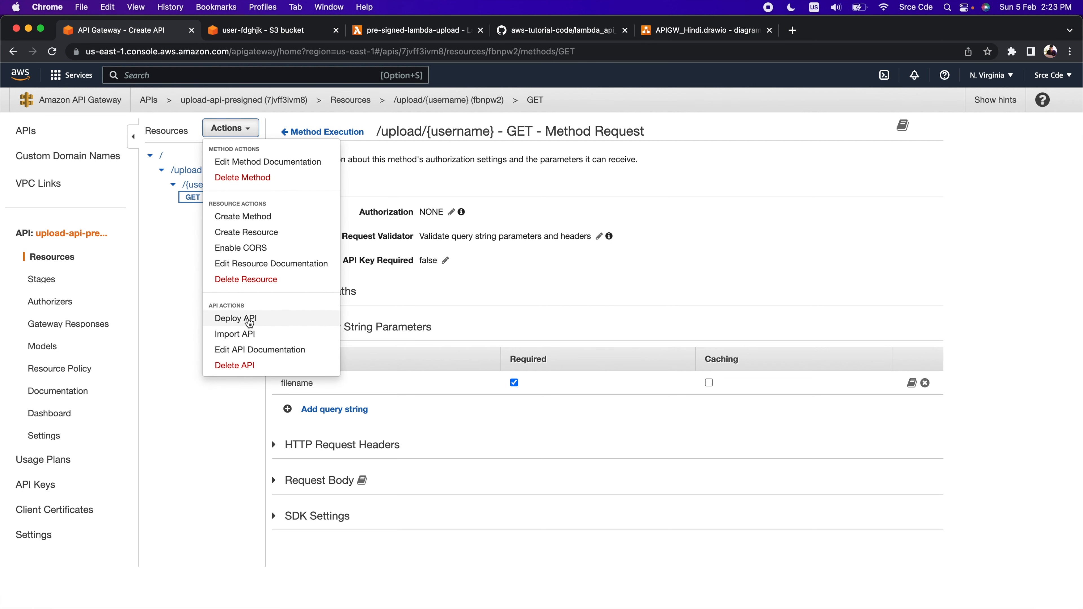
click(244, 319)
click(614, 183)
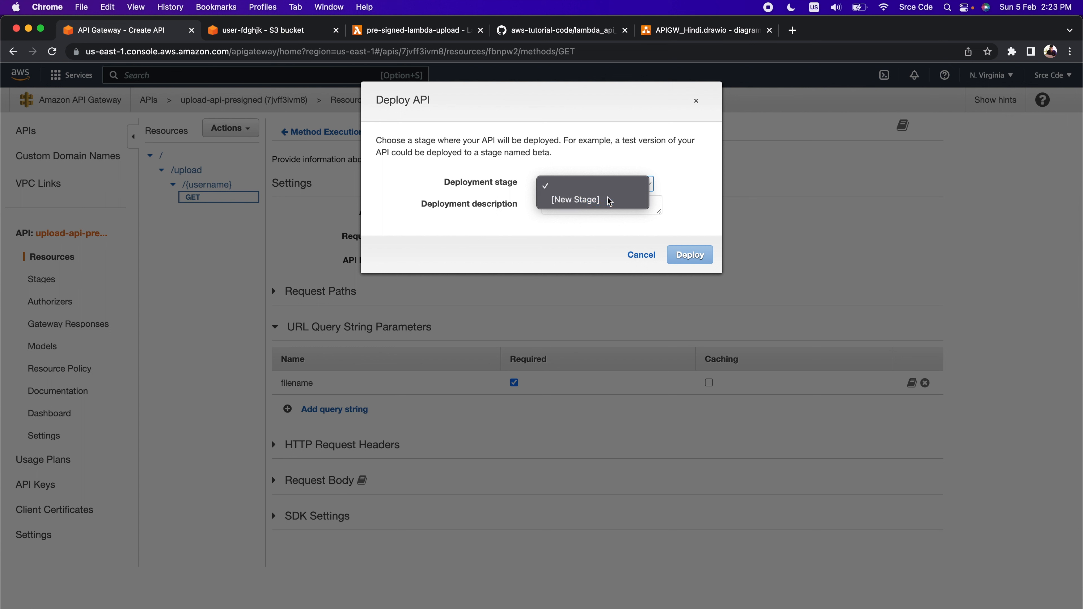
click(610, 200)
click(586, 203)
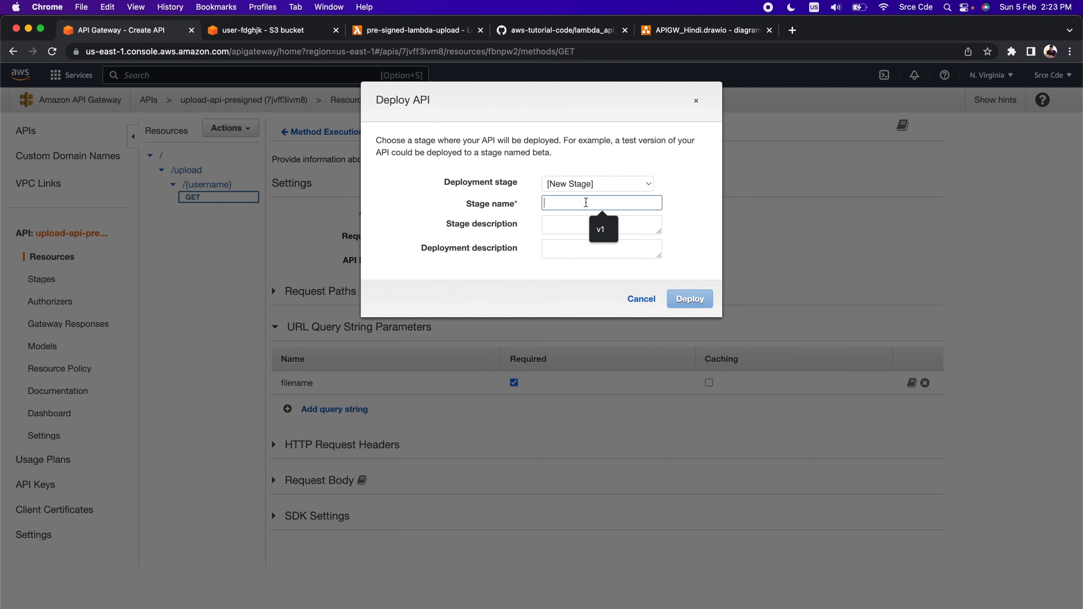
text(v1)
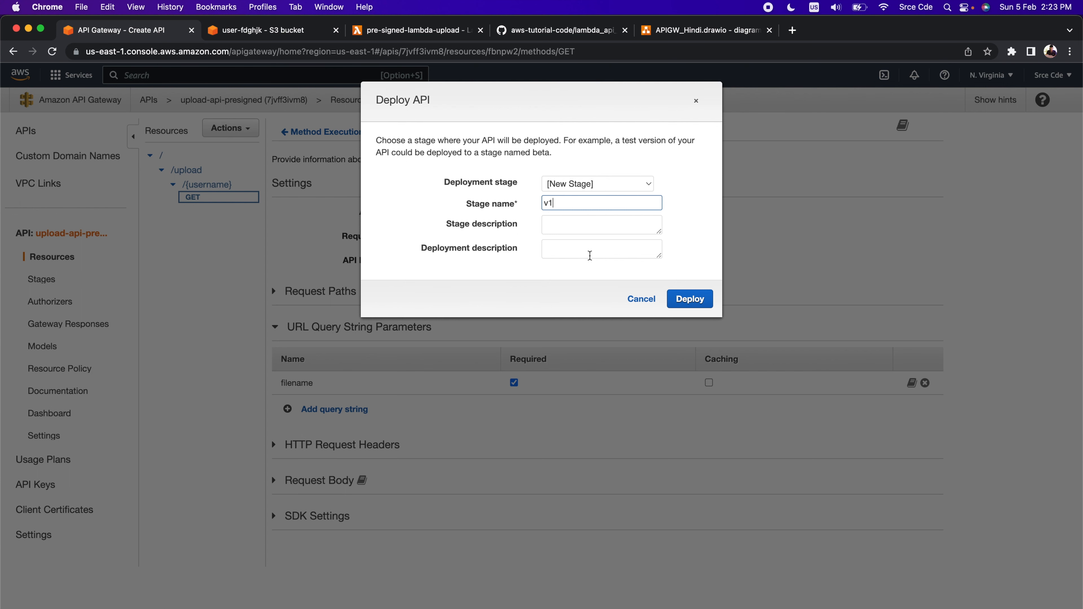
click(695, 300)
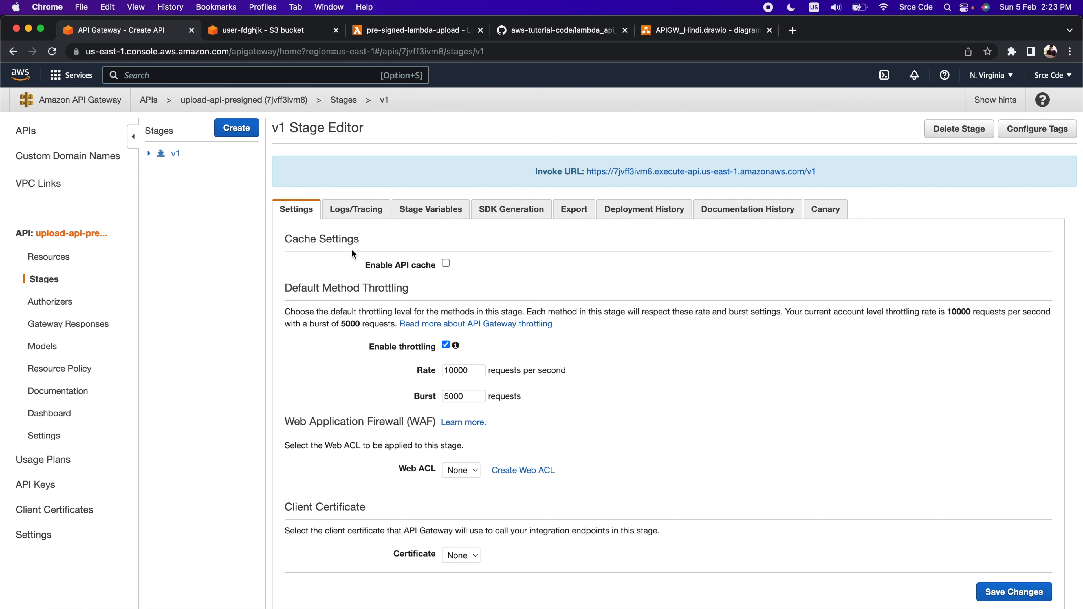
Copy the invoke URL of the GET method for /upload/{username} in the v1 stage
click(148, 153)
click(208, 211)
drag(860, 163, 555, 163)
key(super+c)
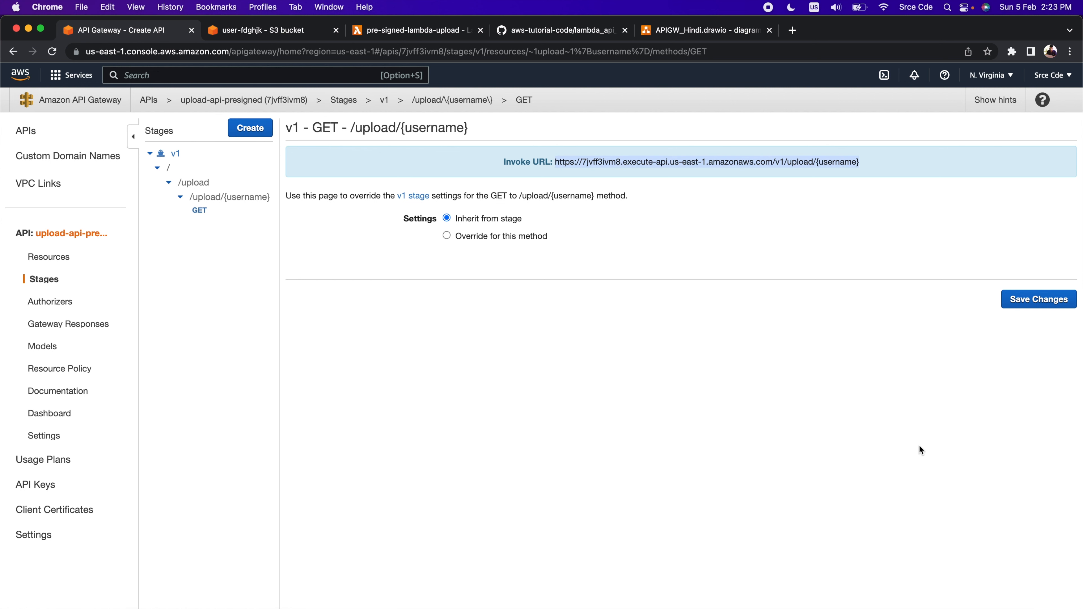
Switch to Postman and create a new GET request with the copied invoke URL
key(super+Tab)
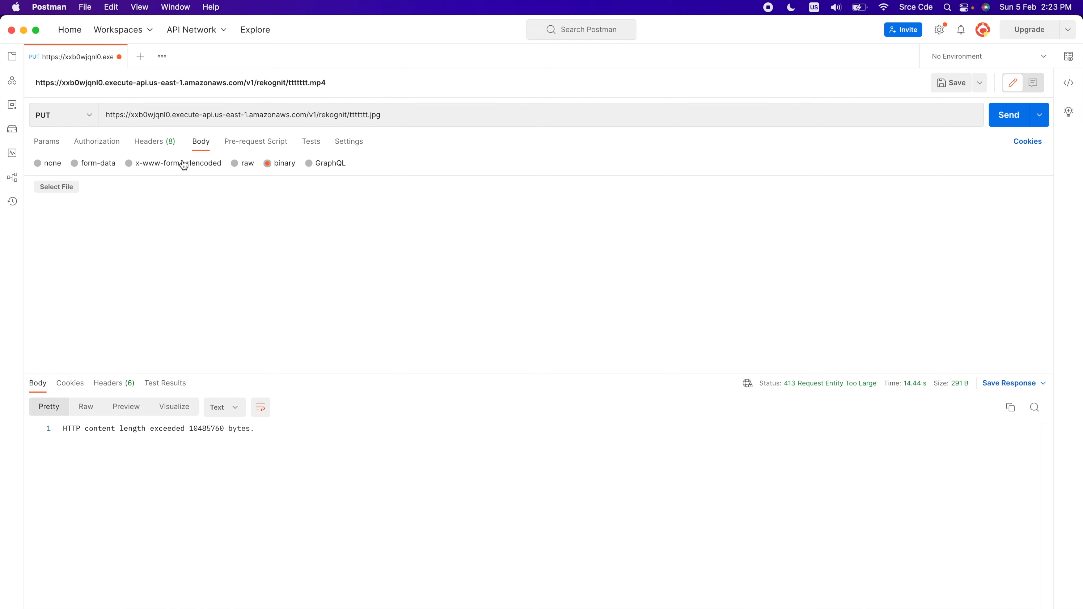
click(141, 57)
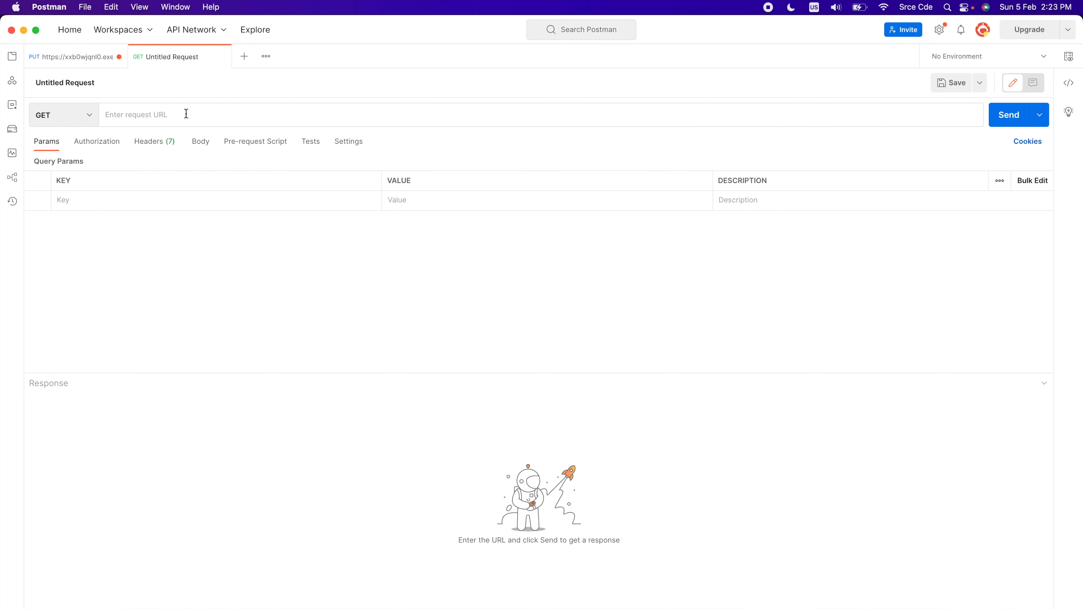
key(super+v)
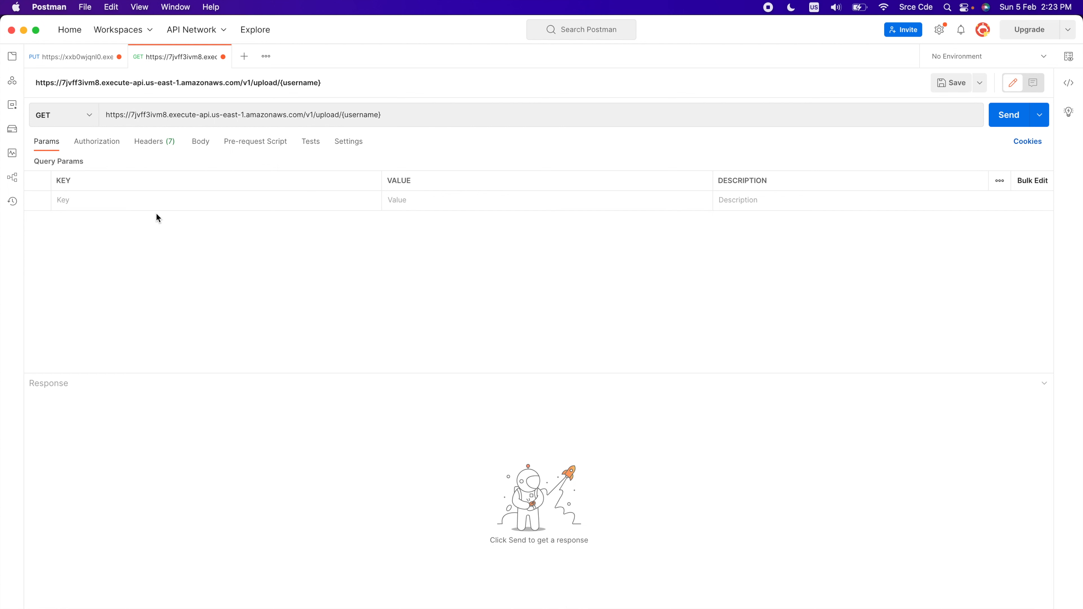
Attach the 30mb.jpg file from the api-upload folder as the binary body of the existing PUT request
click(75, 60)
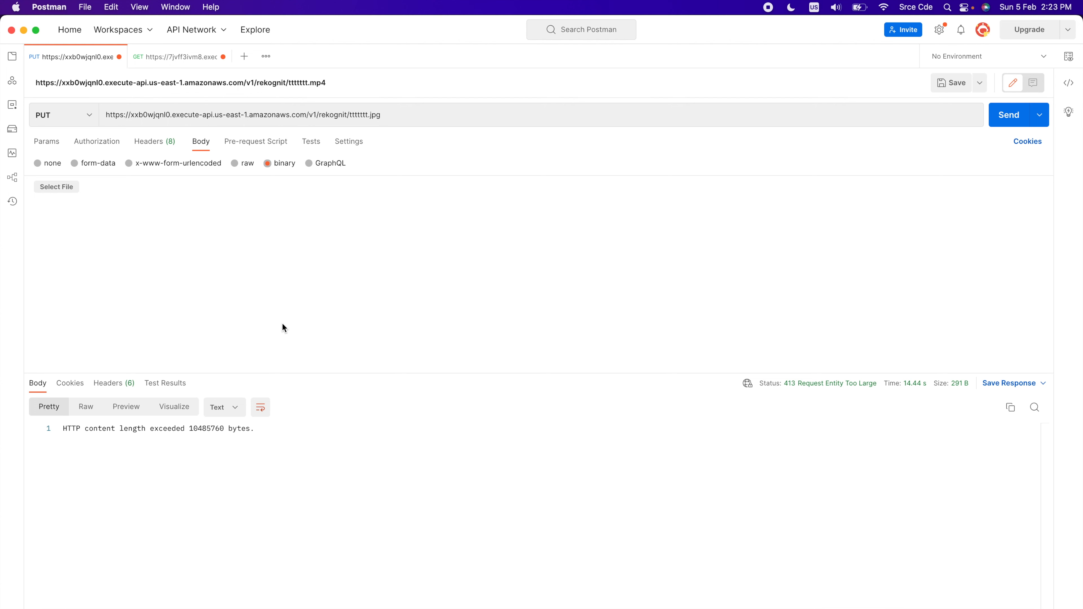
click(63, 190)
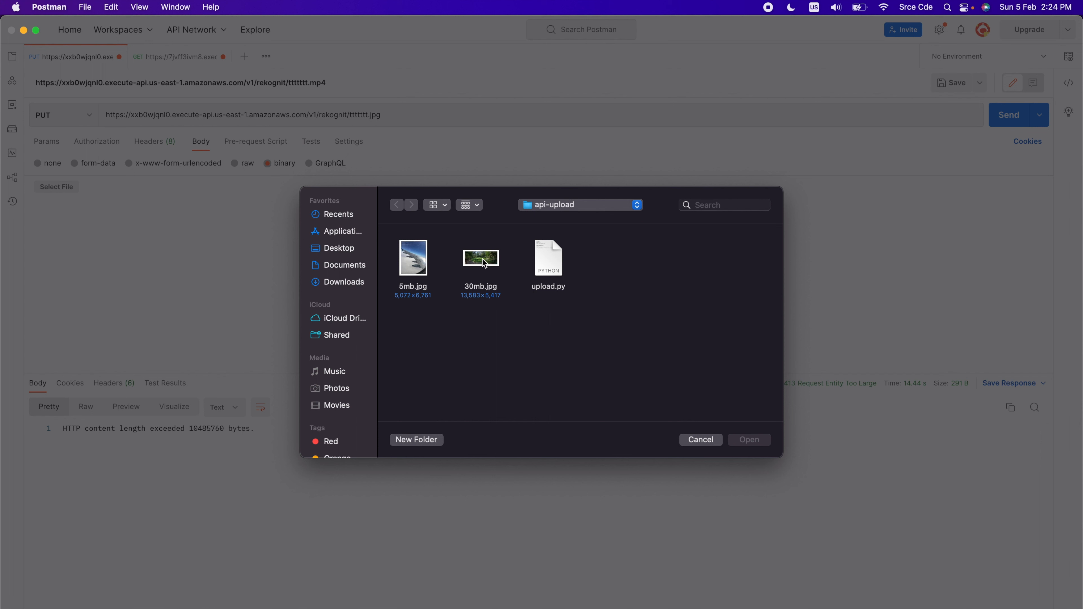
click(421, 269)
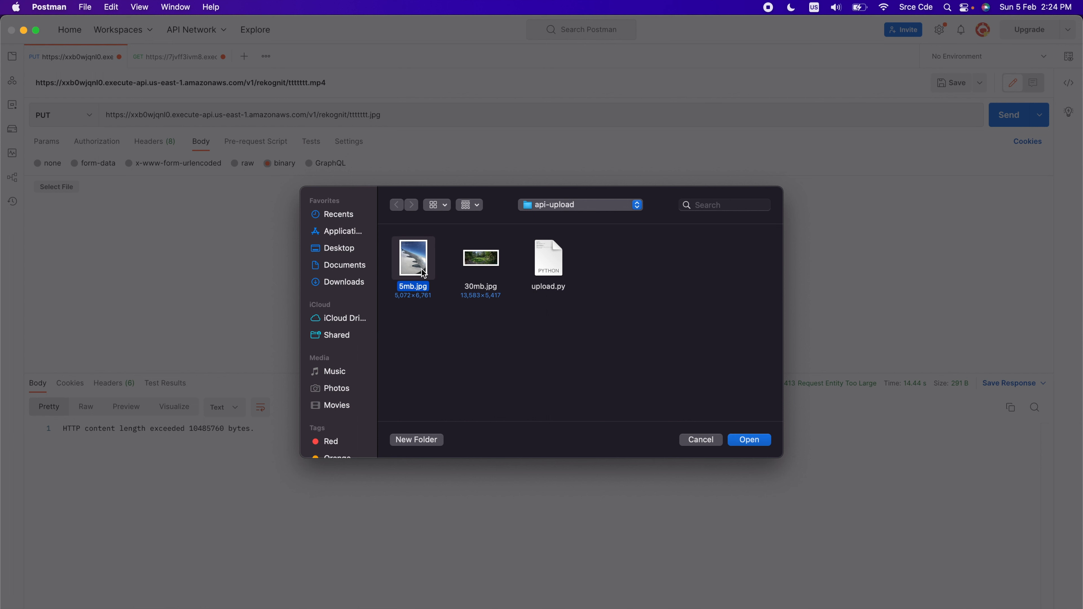
click(490, 262)
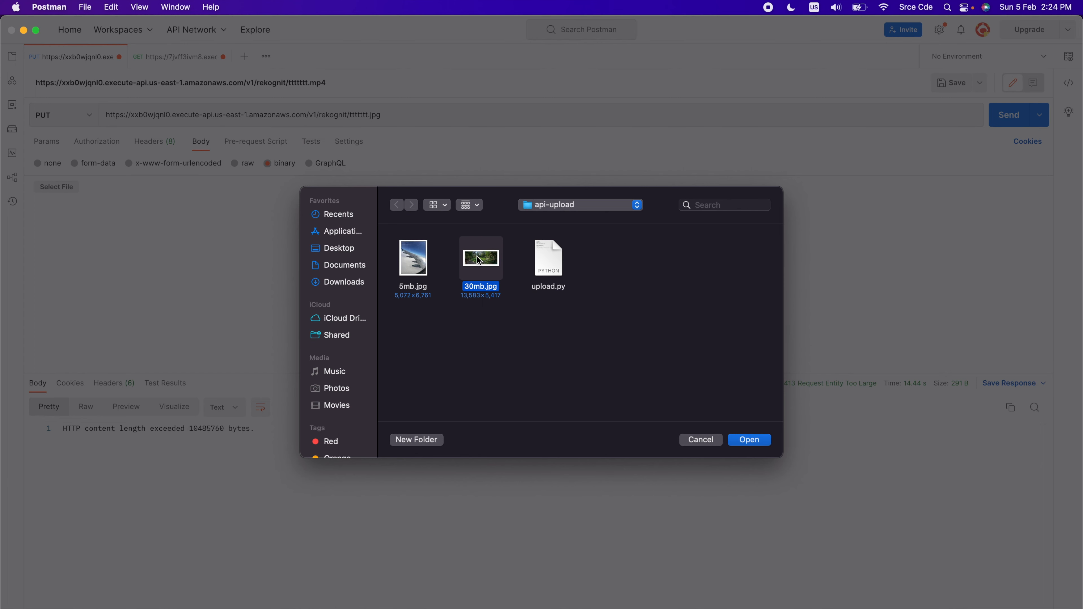
double_click(478, 259)
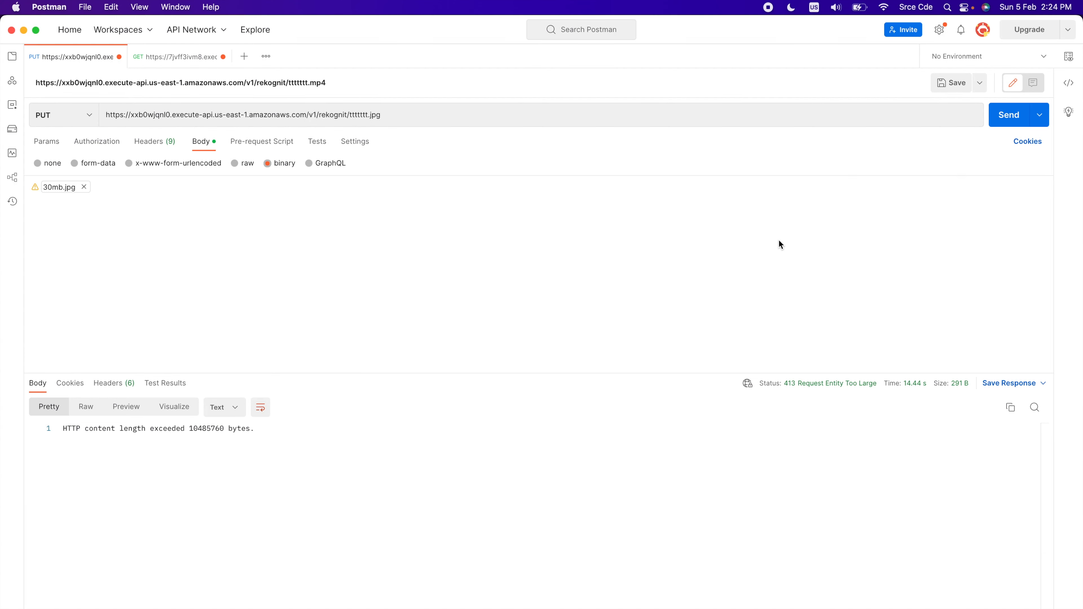
Send the PUT request with the attached image and examine the size limit in its response
click(1008, 121)
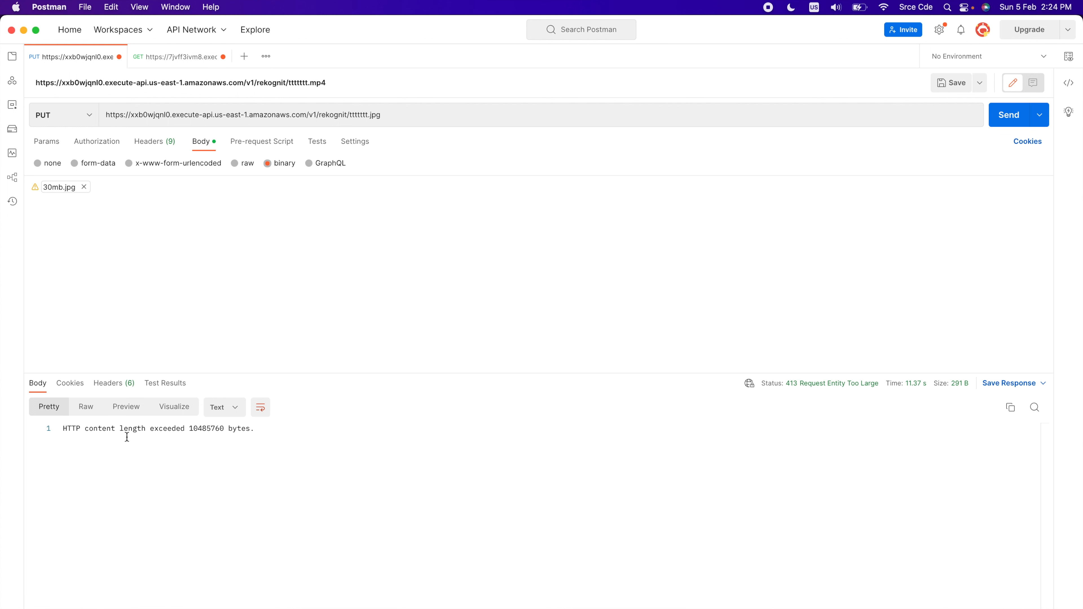
double_click(214, 428)
drag(240, 429, 243, 429)
double_click(201, 427)
click(165, 438)
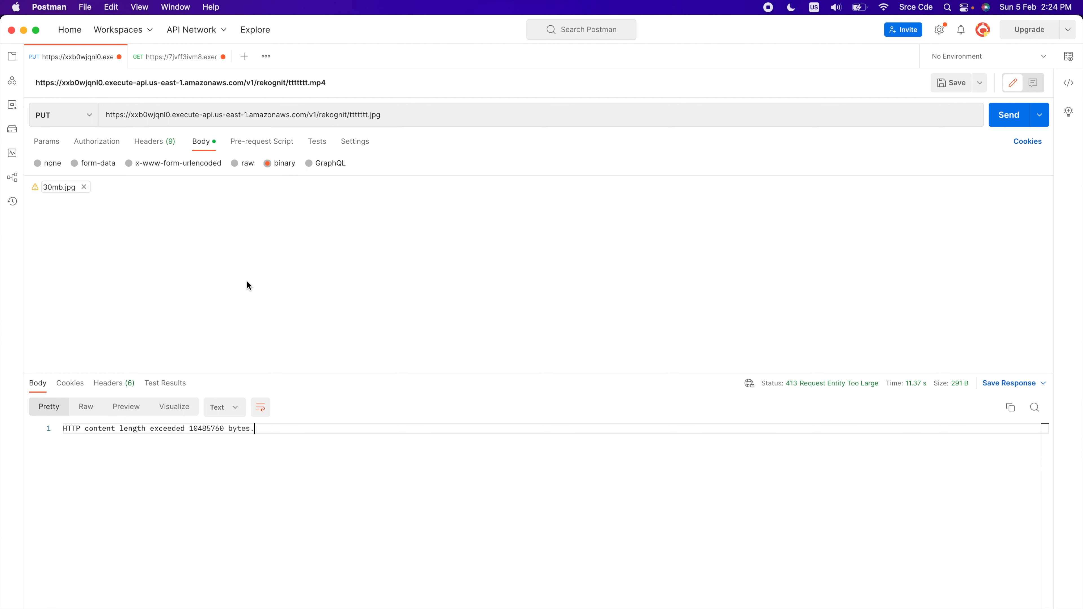
Return to the GET request and replace the {username} path placeholder in its URL with sampleuser
click(158, 56)
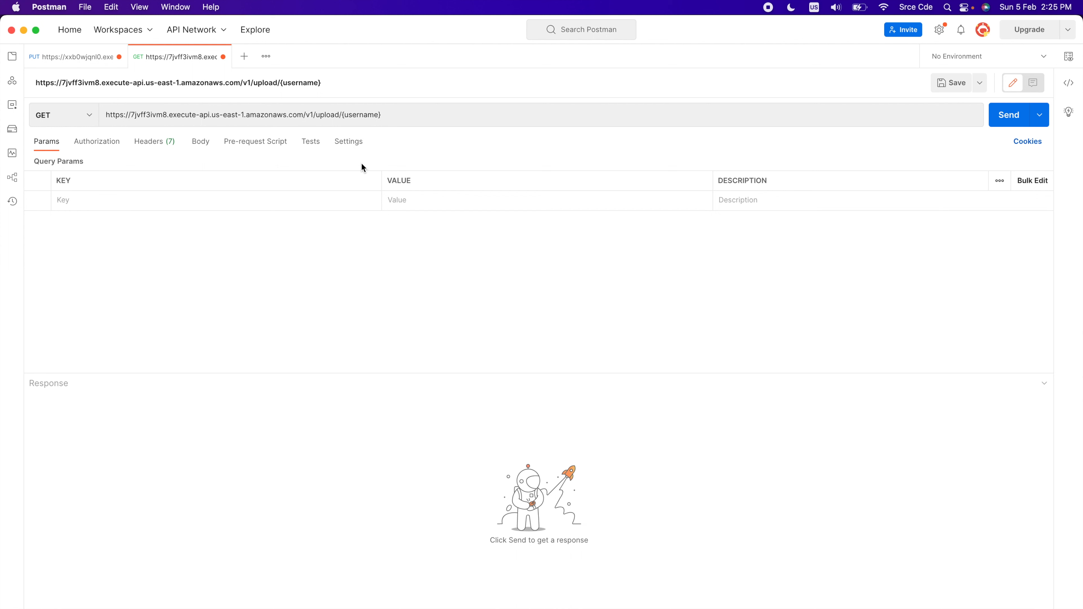
double_click(131, 114)
click(217, 118)
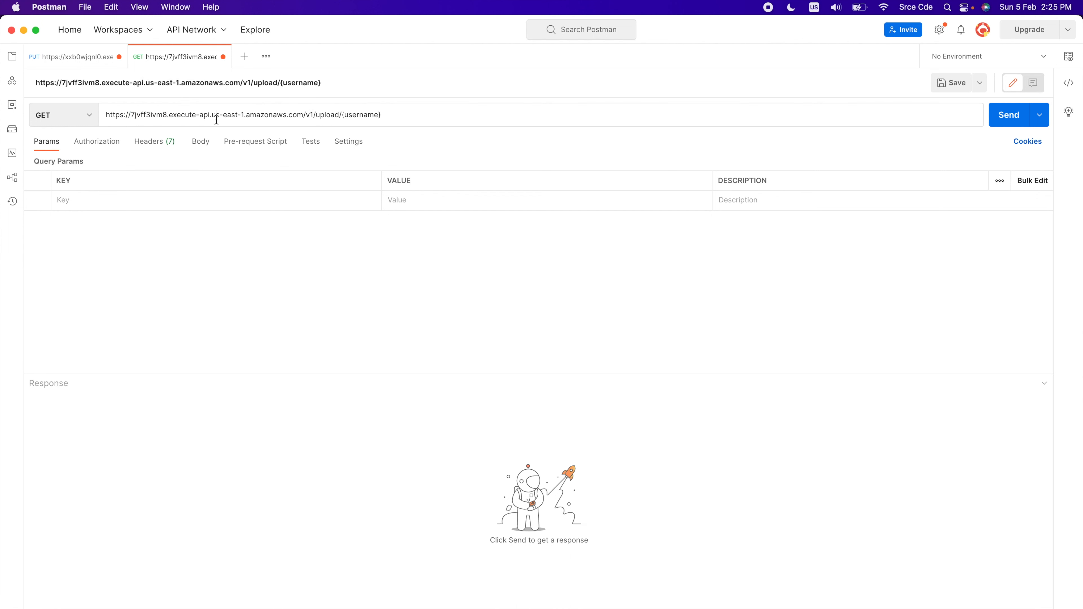
double_click(330, 115)
double_click(364, 115)
click(405, 125)
key(BackSpace)
key(BackSpace)
key(BackSpace)
key(BackSpace)
key(BackSpace)
key(BackSpace)
key(BackSpace)
key(BackSpace)
key(BackSpace)
key(BackSpace)
text(sampleuser)
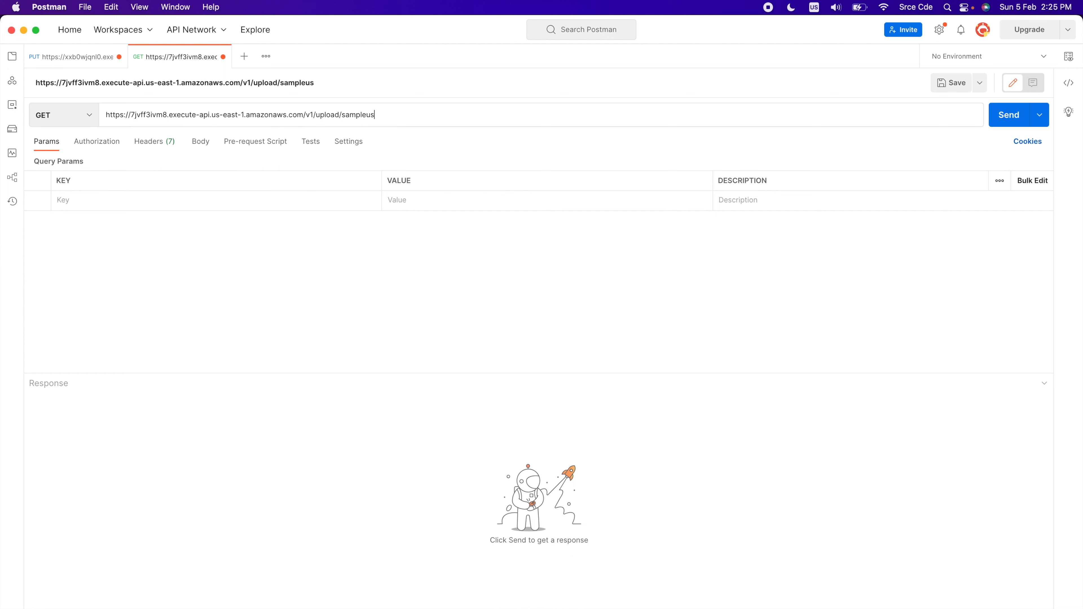
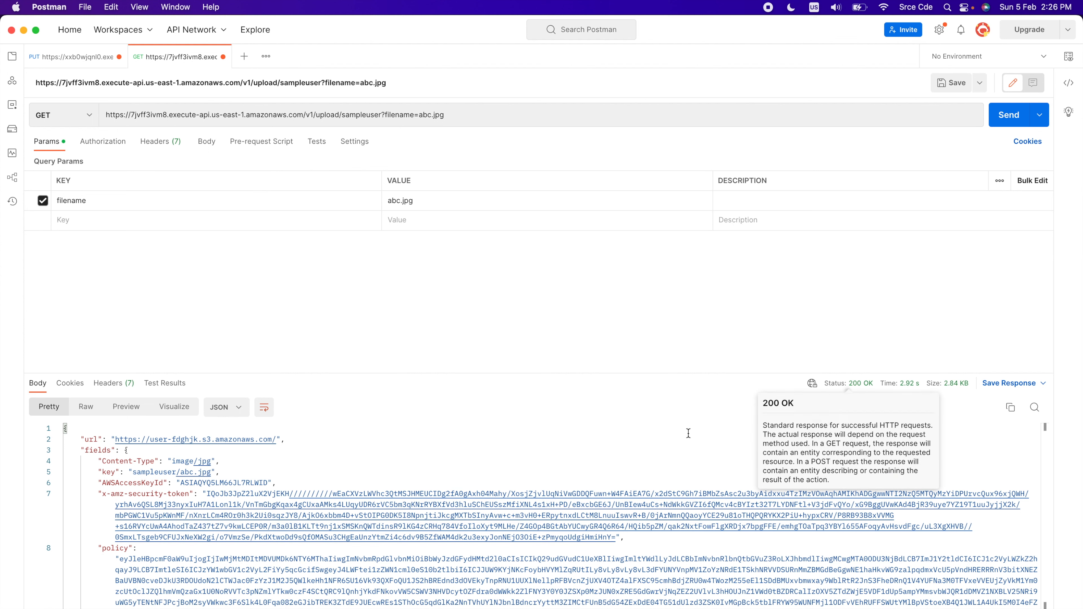
scroll(426, 471, down, 3)
scroll(377, 459, up, 3)
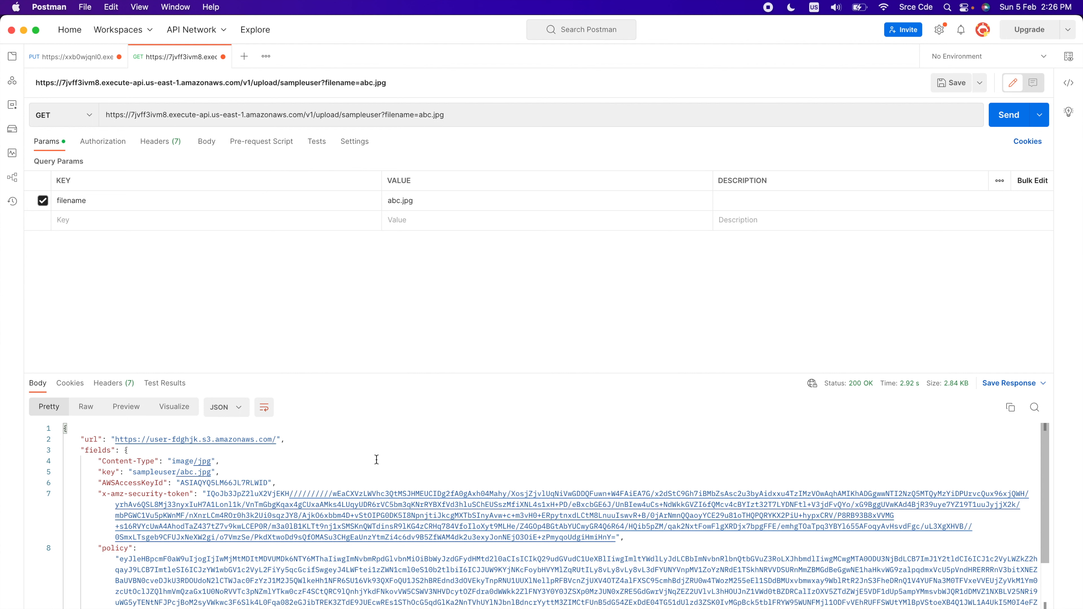
click(245, 58)
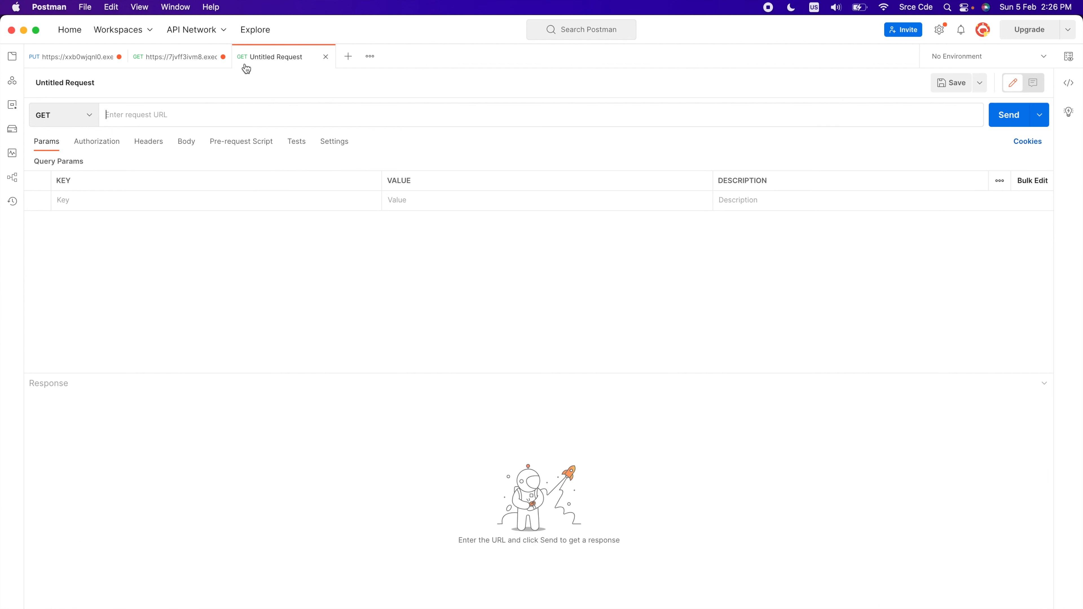
click(213, 57)
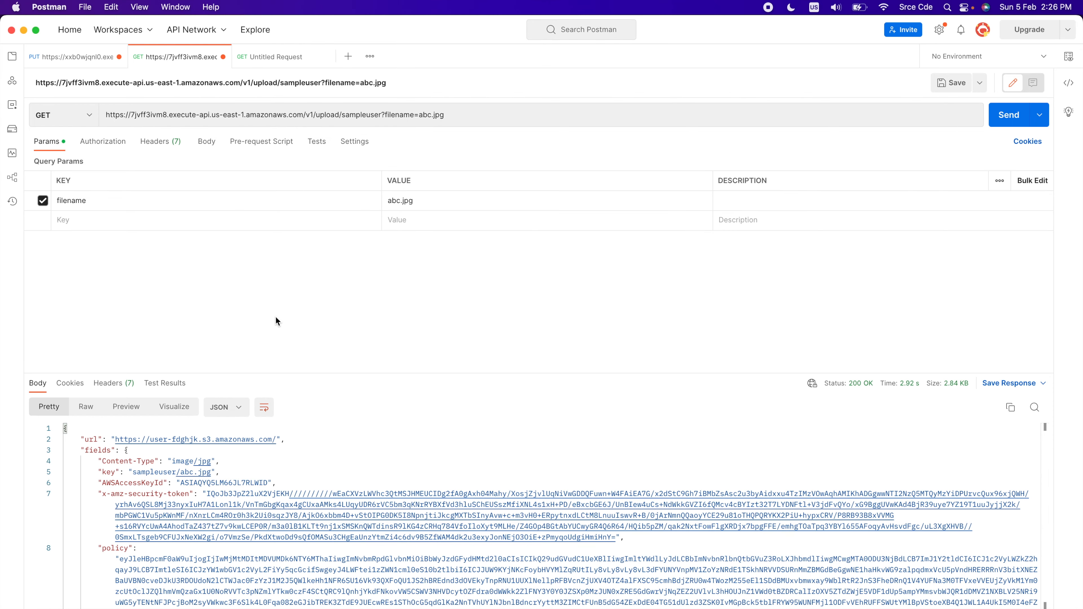
drag(277, 439, 115, 434)
key(super+c)
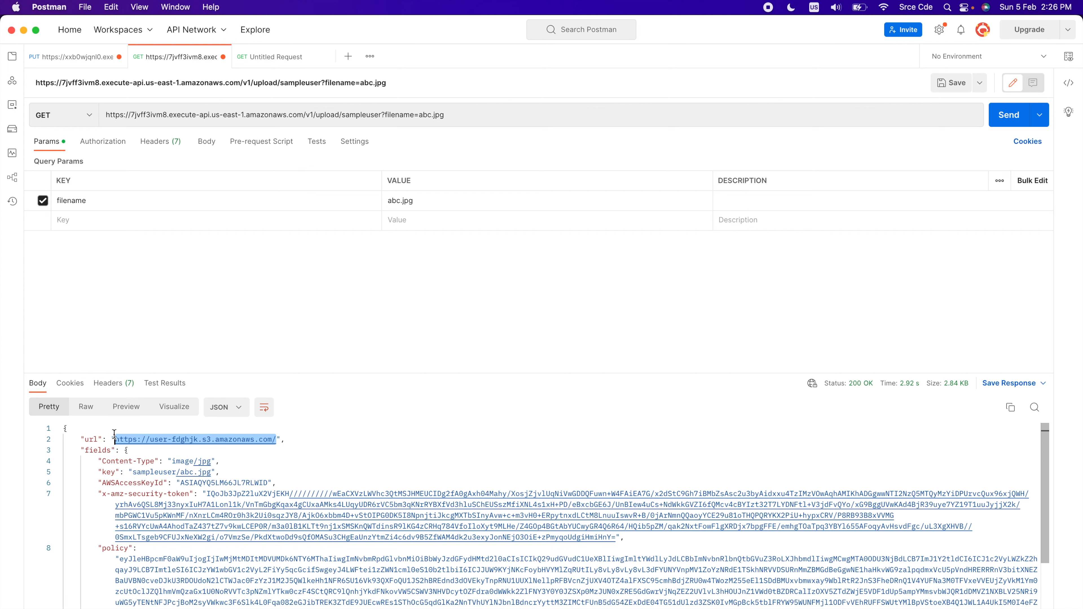
click(284, 56)
key(super+v)
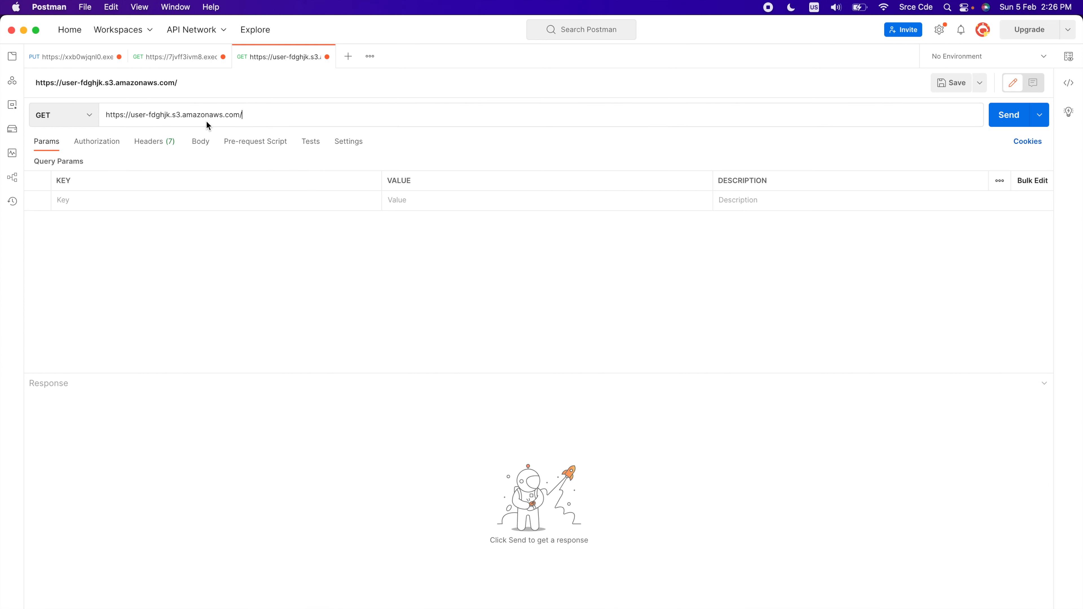
click(83, 120)
click(74, 160)
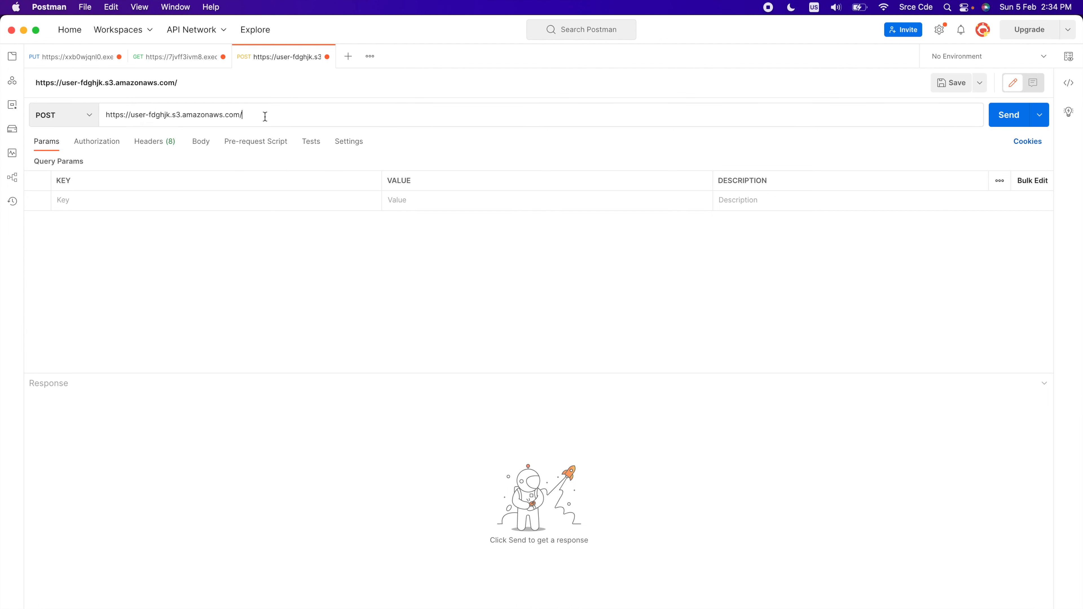
click(263, 113)
Copy the Content-Type field with value image/jpg from the GET response into the POST request's body as form-data
click(205, 64)
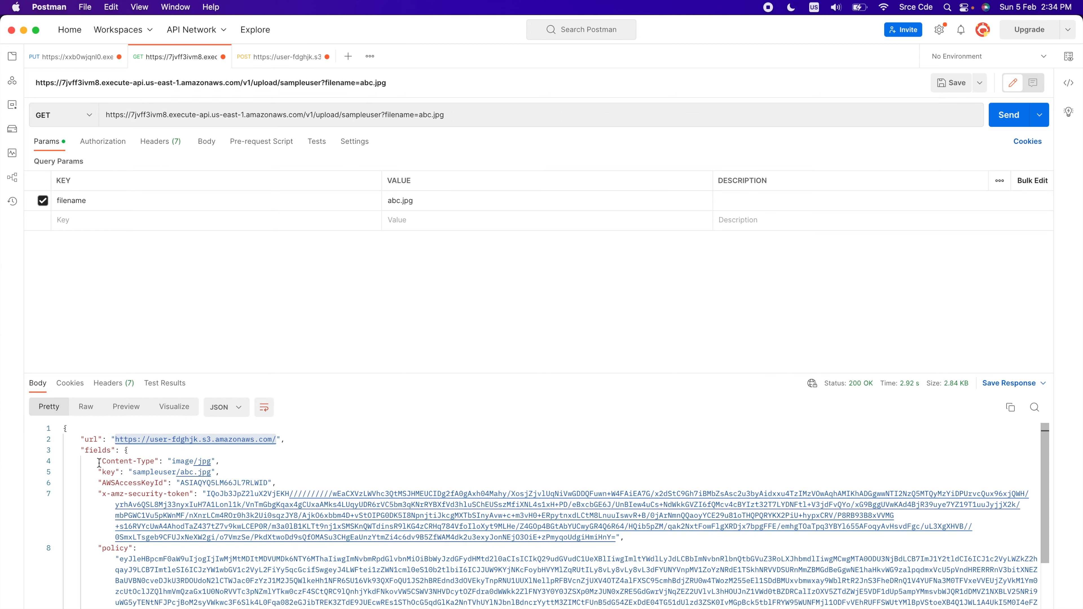
drag(99, 462, 216, 462)
key(super+c)
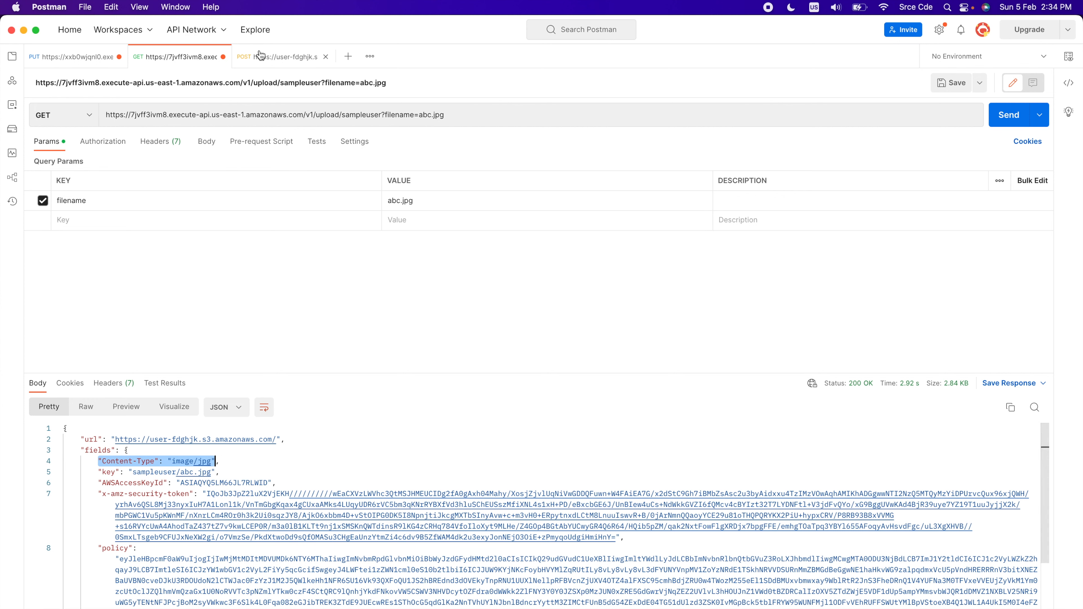
click(266, 57)
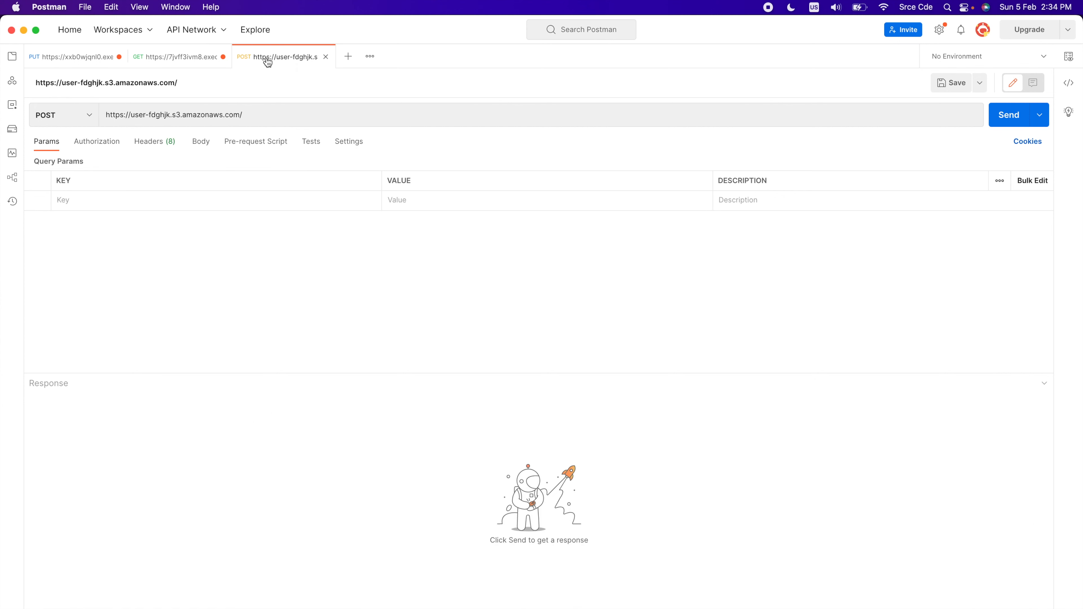
click(201, 144)
click(90, 164)
click(114, 202)
key(super+v)
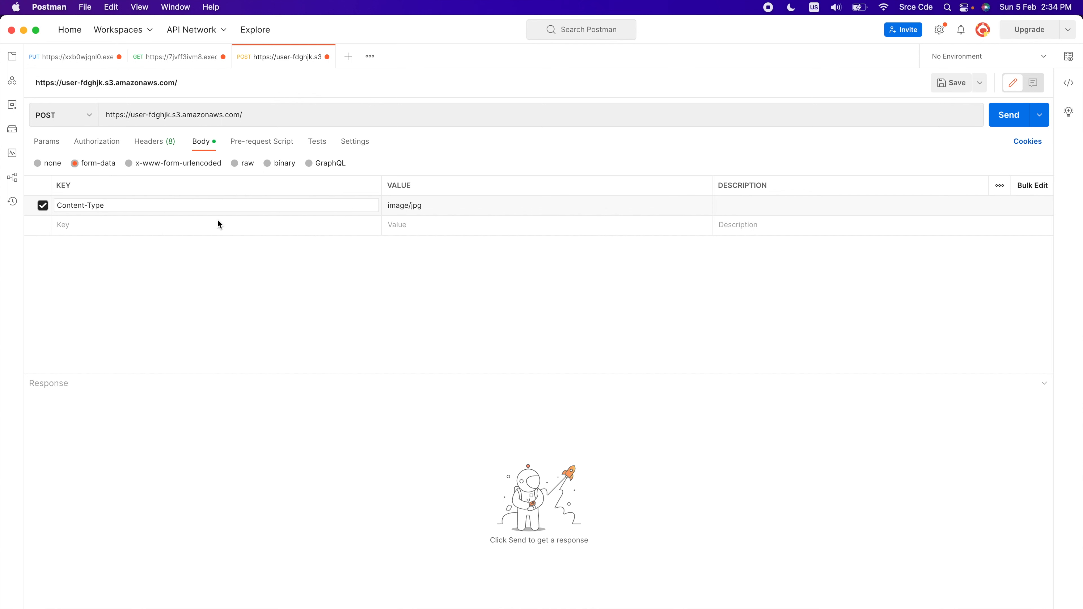
click(161, 226)
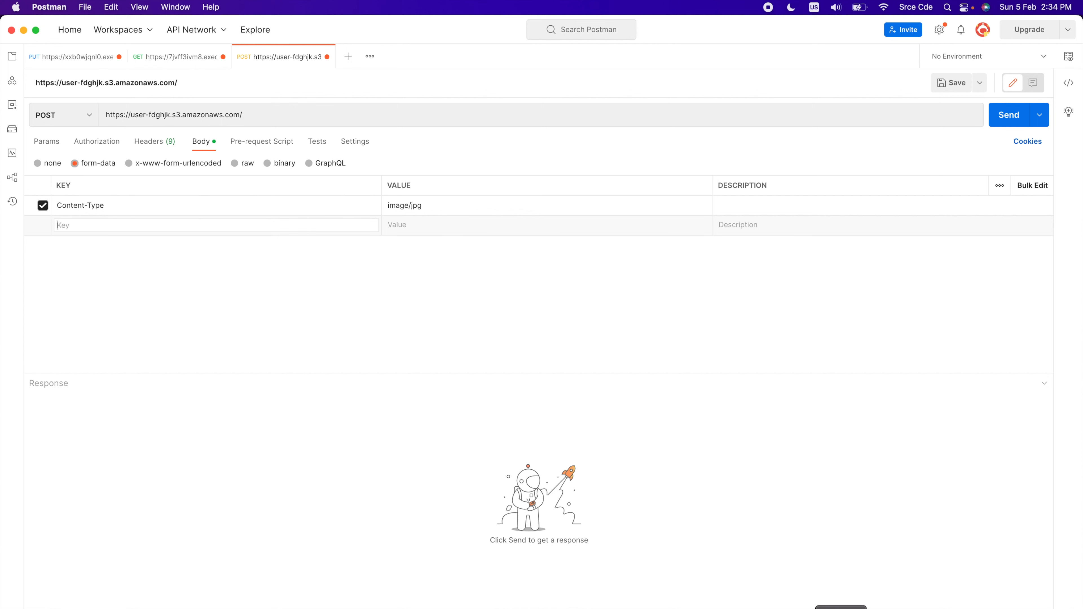
Switch to Chrome to check the Content-Type entry in the Lambda function's presigned POST fields, and return to Postman
click(912, 608)
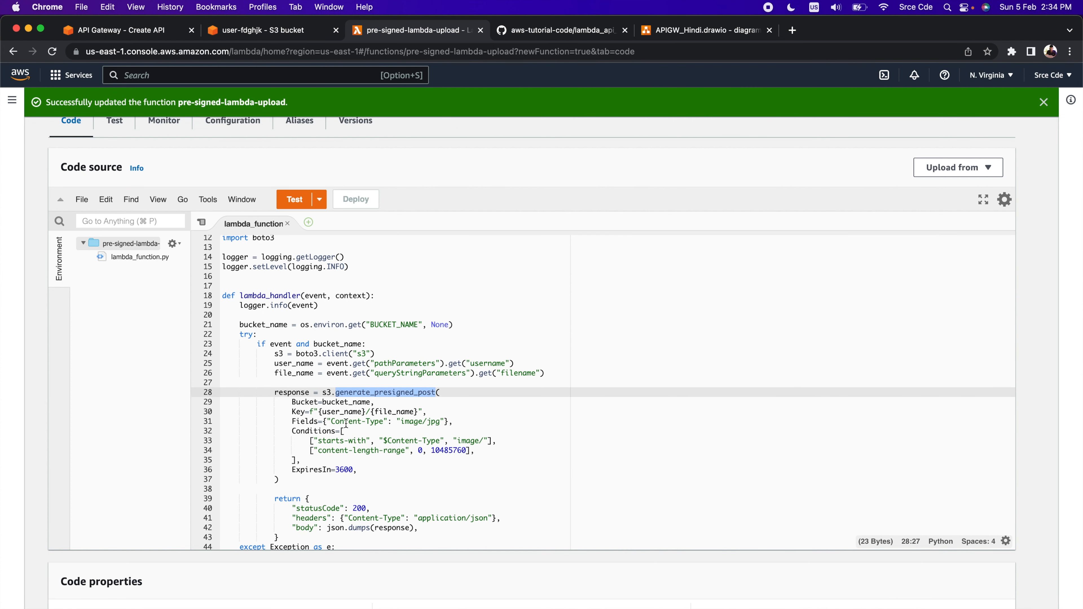
double_click(335, 422)
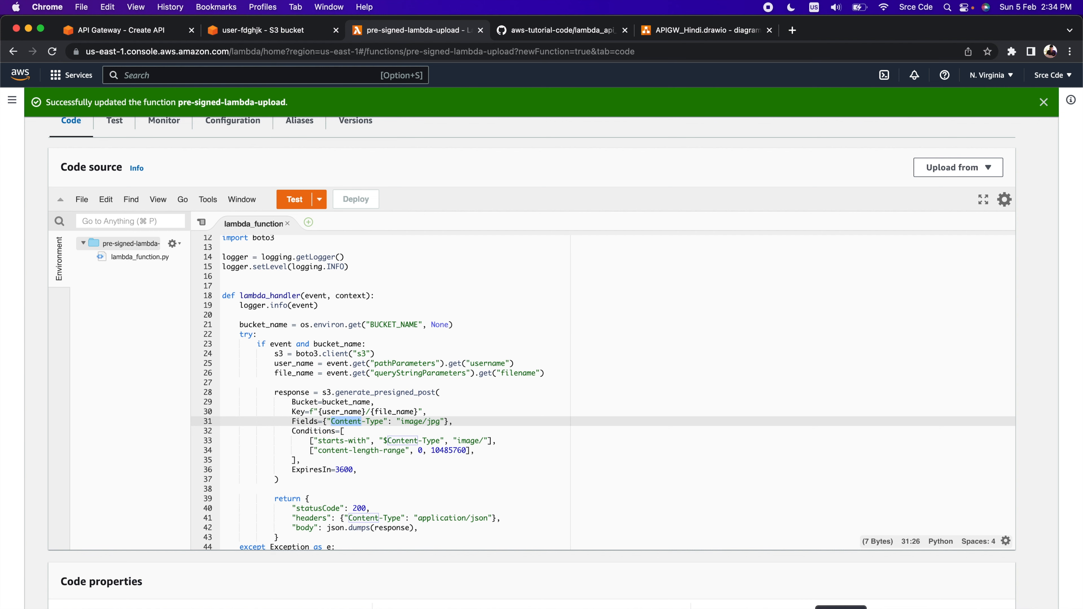
click(841, 608)
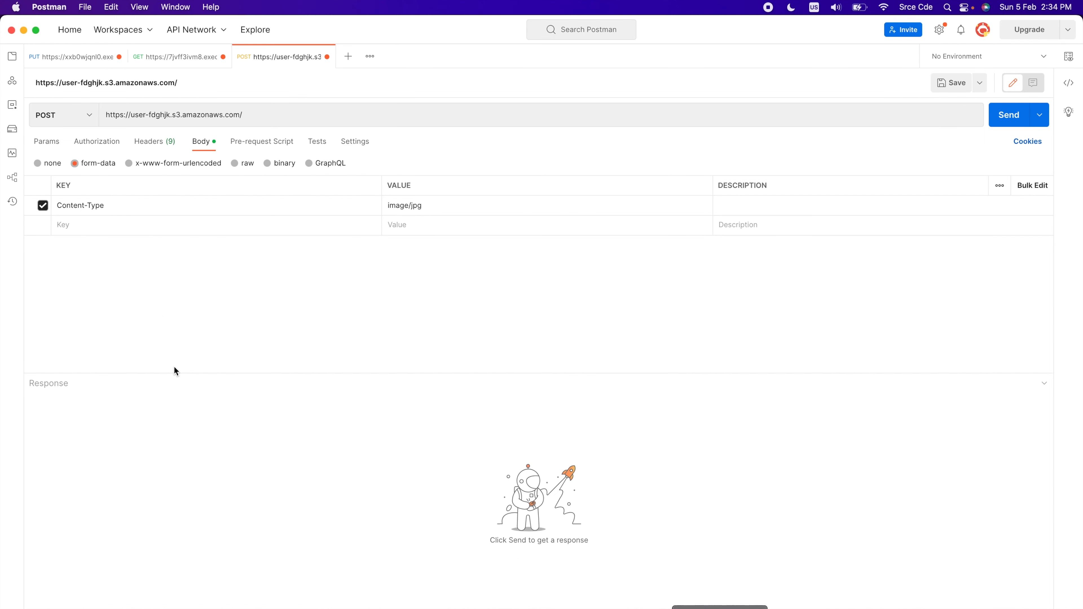
Copy the key field with value sampleuser/abc.jpg from the GET response into the POST request's form-data
click(183, 57)
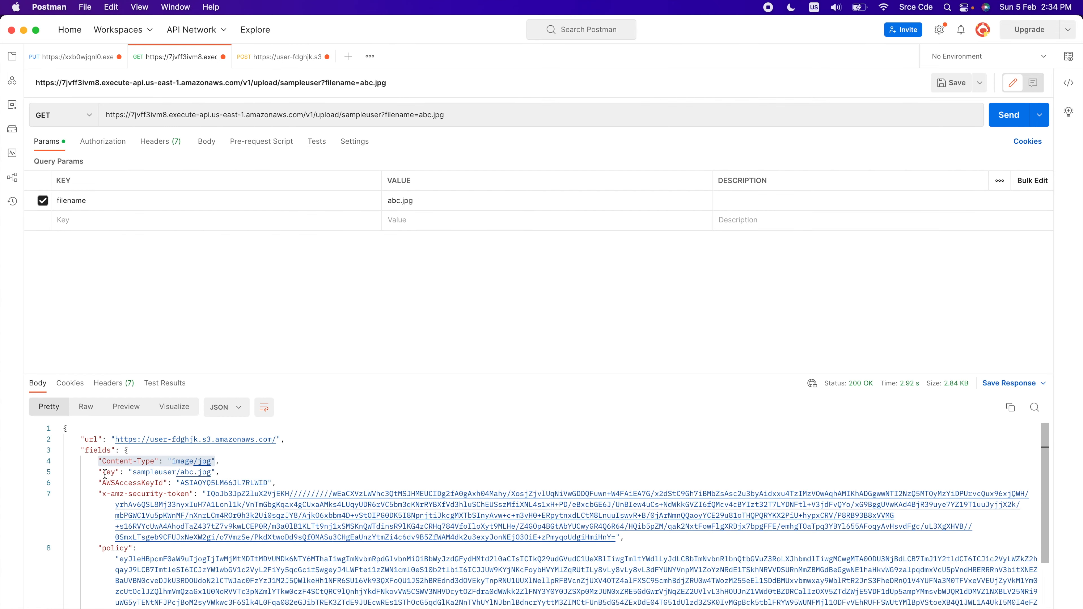
drag(99, 472, 217, 472)
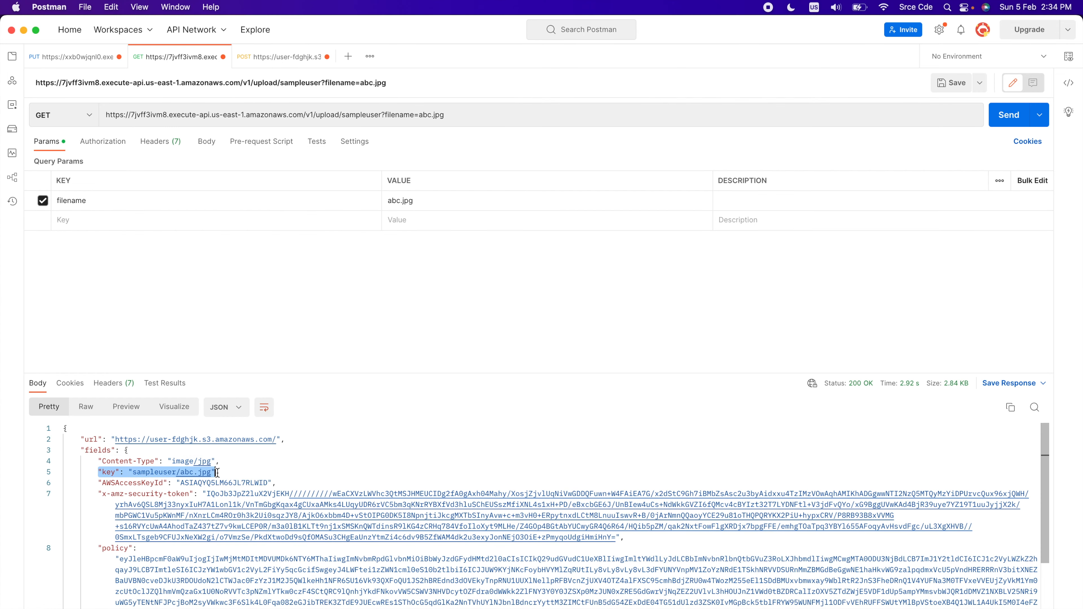
click(280, 57)
click(109, 226)
key(super+v)
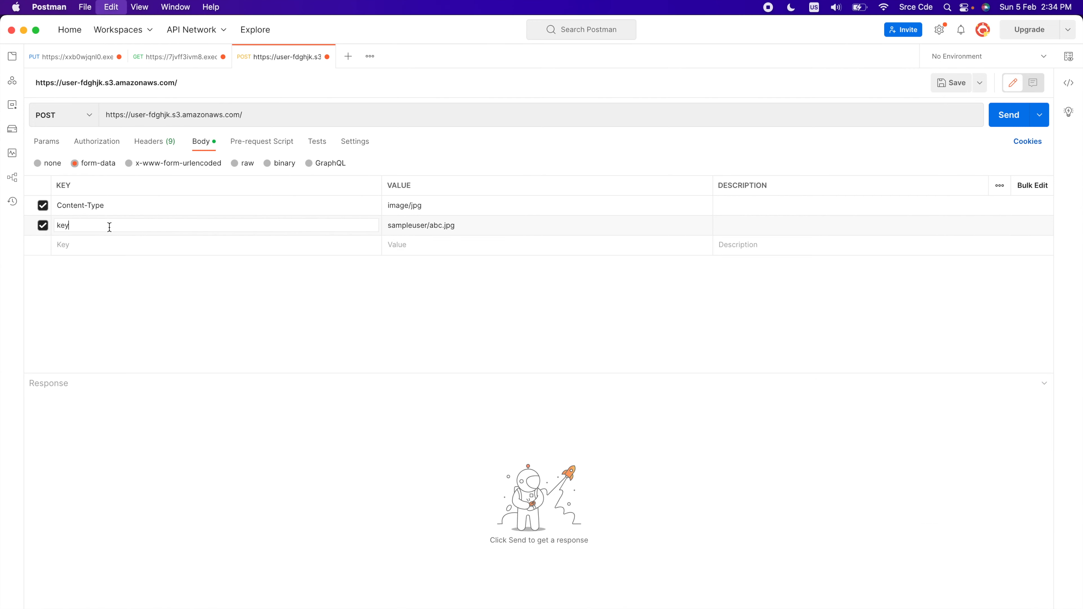
double_click(420, 227)
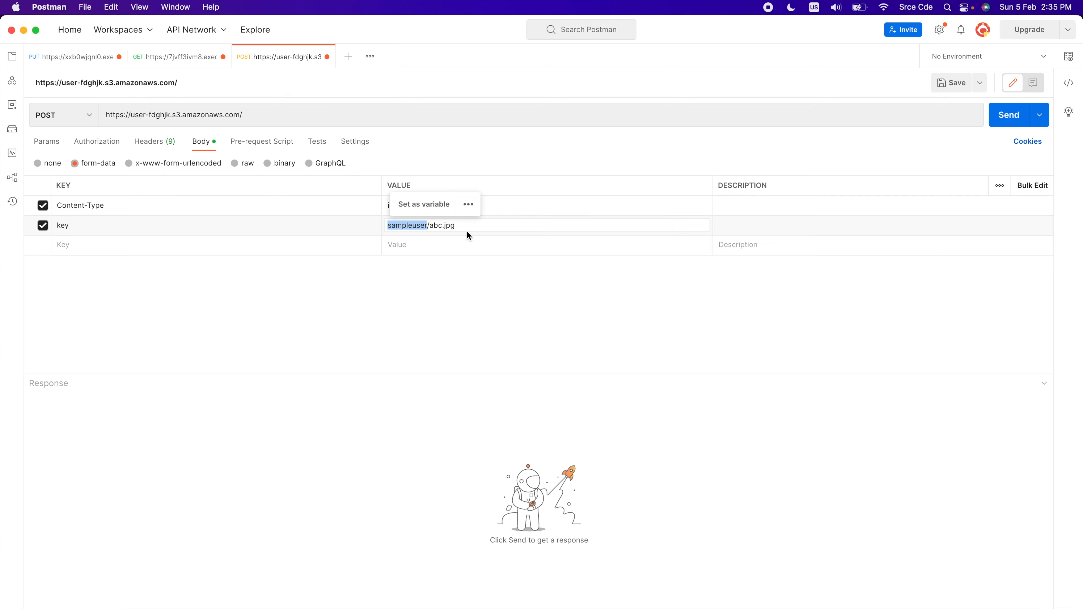
Copy the AWSAccessKeyId field and its access key value from the GET response into the POST request's form-data
click(223, 243)
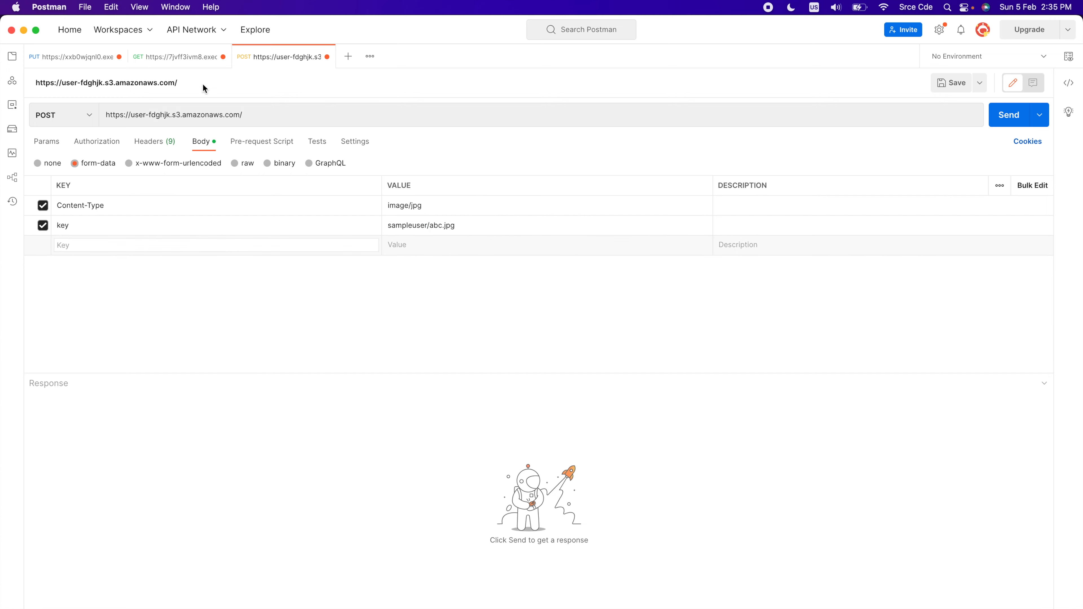
click(190, 58)
drag(99, 481, 273, 484)
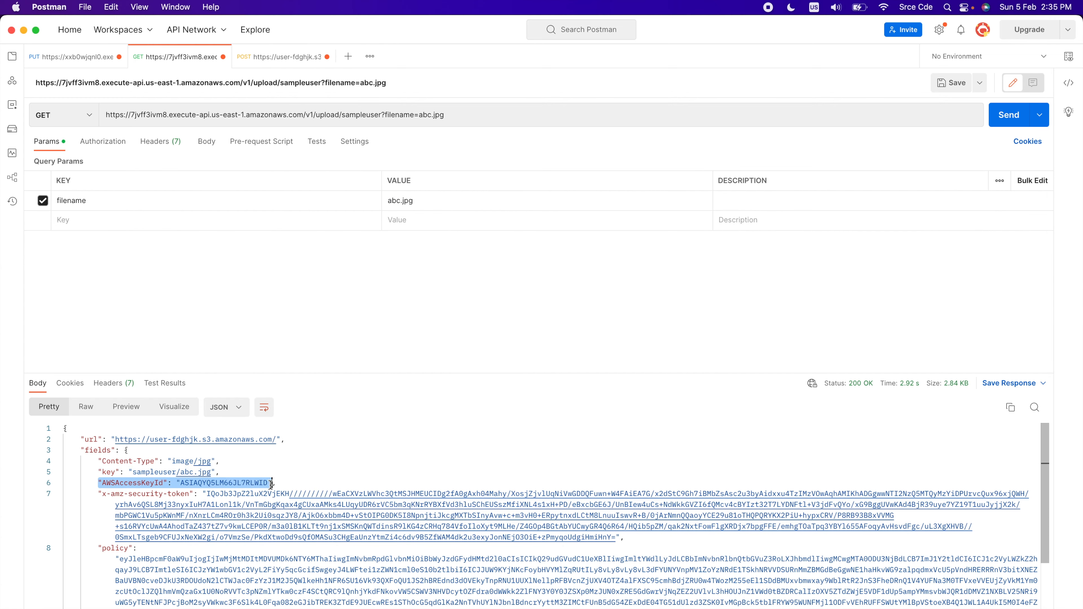
click(282, 56)
click(83, 244)
key(super+v)
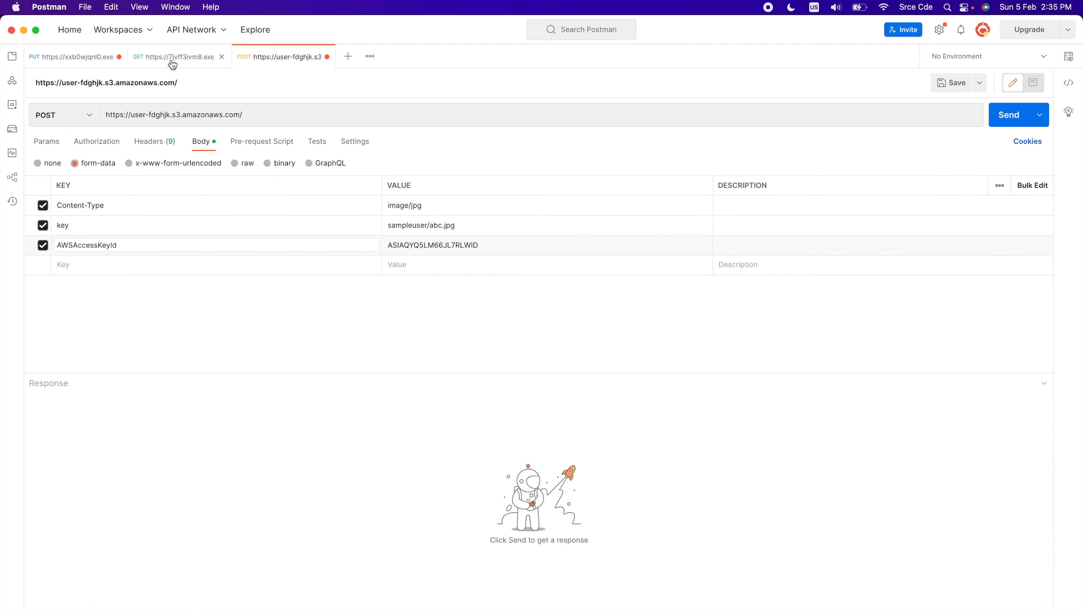
Copy the x-amz-security-token field and its token value from the GET response into the POST request's form-data
click(173, 57)
drag(98, 493, 622, 538)
key(super+c)
click(262, 60)
click(123, 265)
key(super+v)
Return to the GET request and copy the complete policy field from its response
click(175, 57)
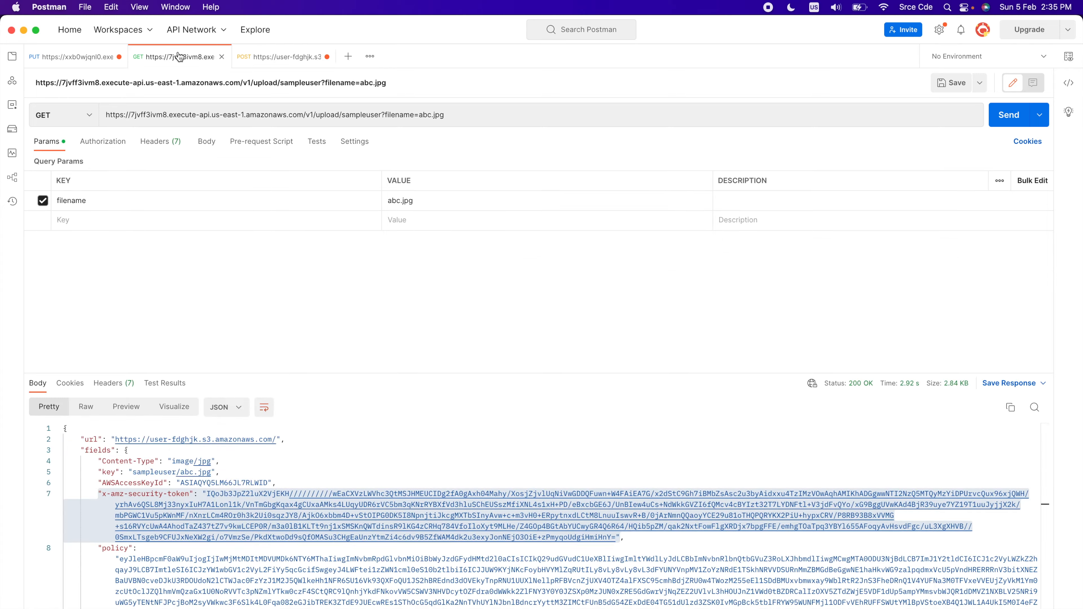
scroll(127, 515, down, 3)
drag(99, 486, 127, 573)
key(super+c)
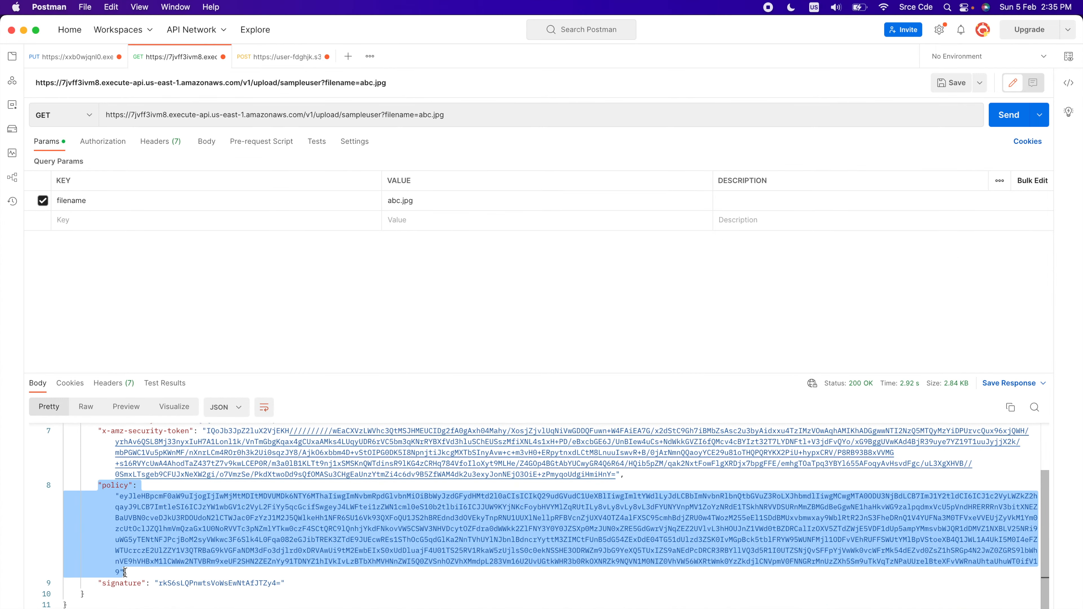
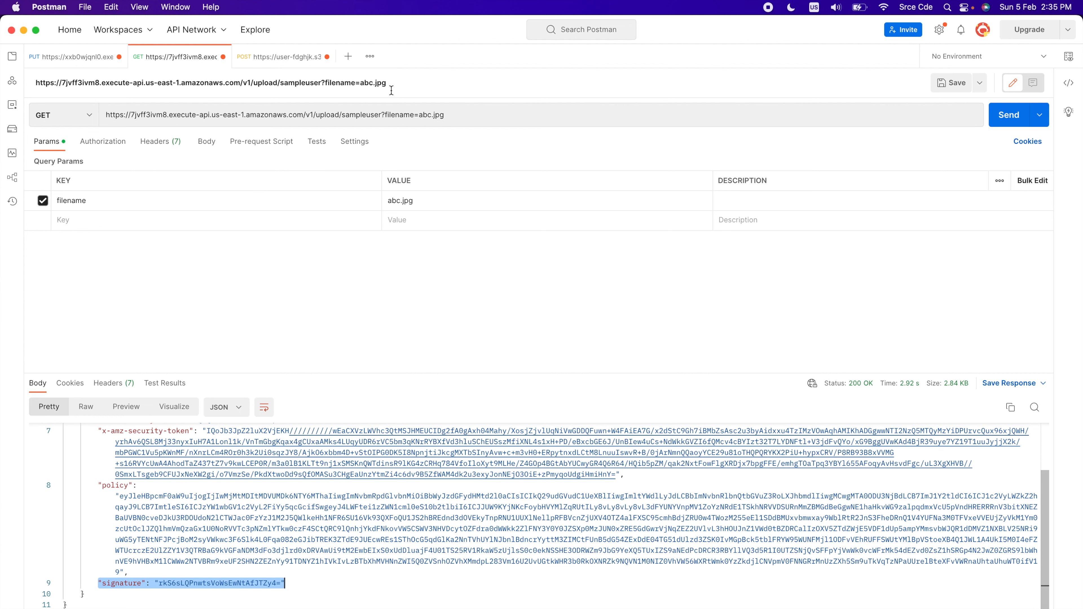
Paste the copied signature field and its value into the POST request's form-data
click(290, 57)
click(172, 304)
key(super+v)
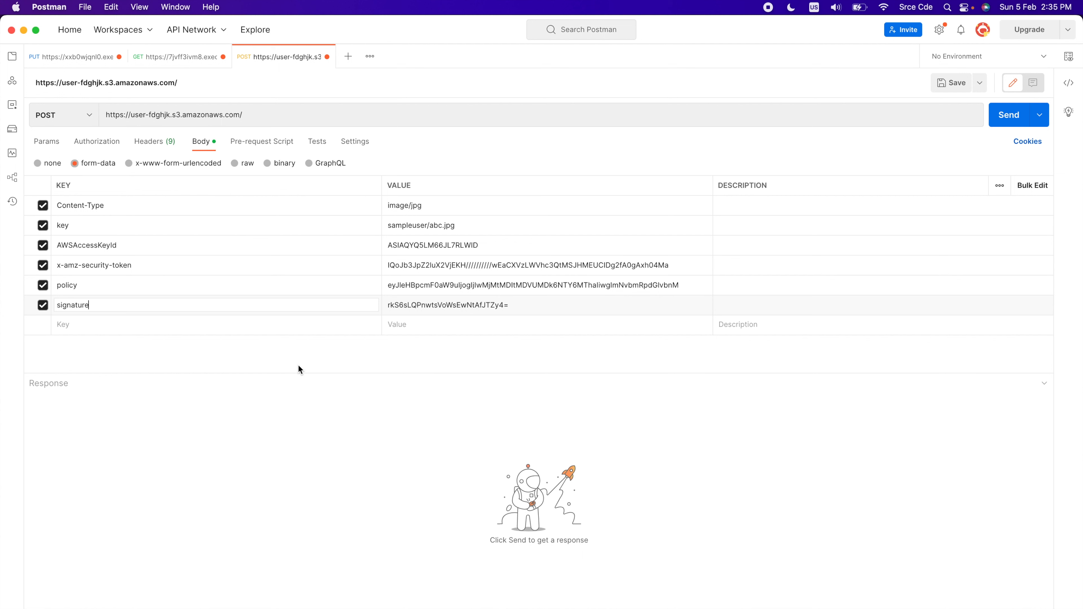
Add a File-type form-data field named file, attach 5mb.jpg to it, and send the POST request
click(250, 325)
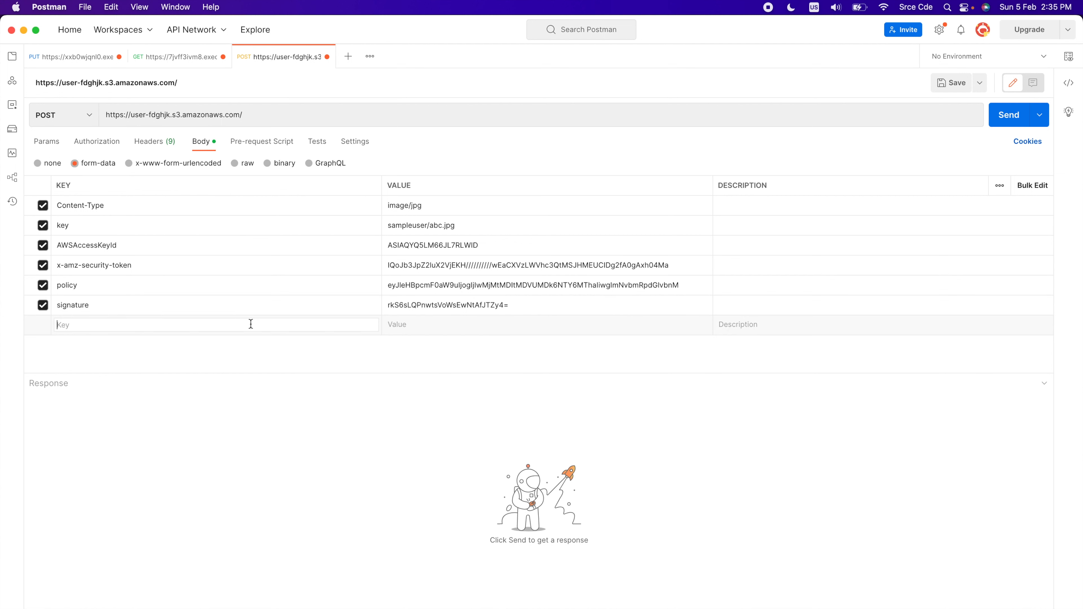
text(file)
click(440, 328)
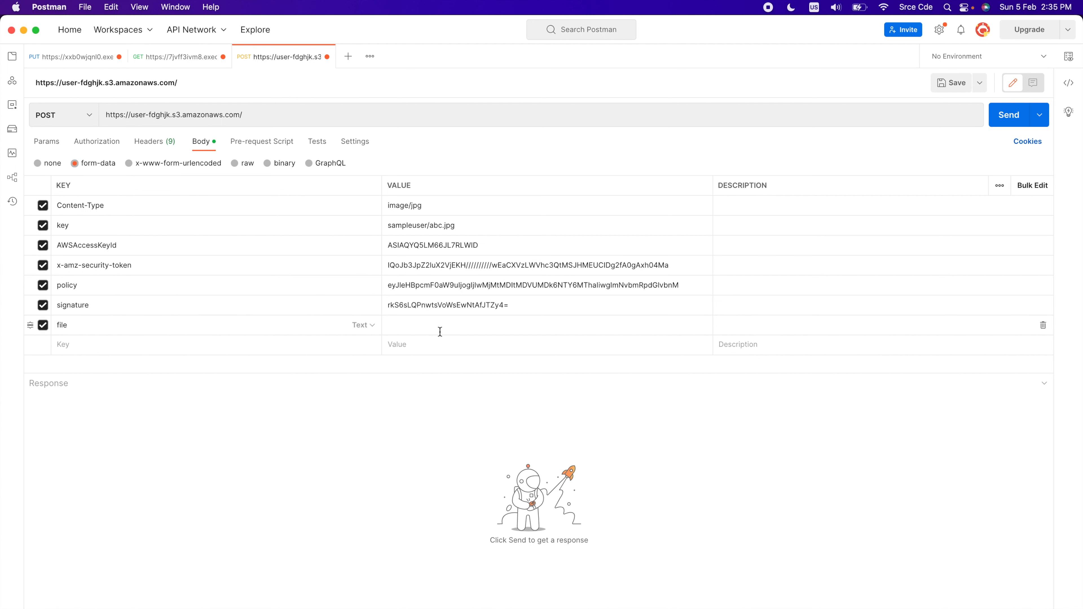
click(365, 325)
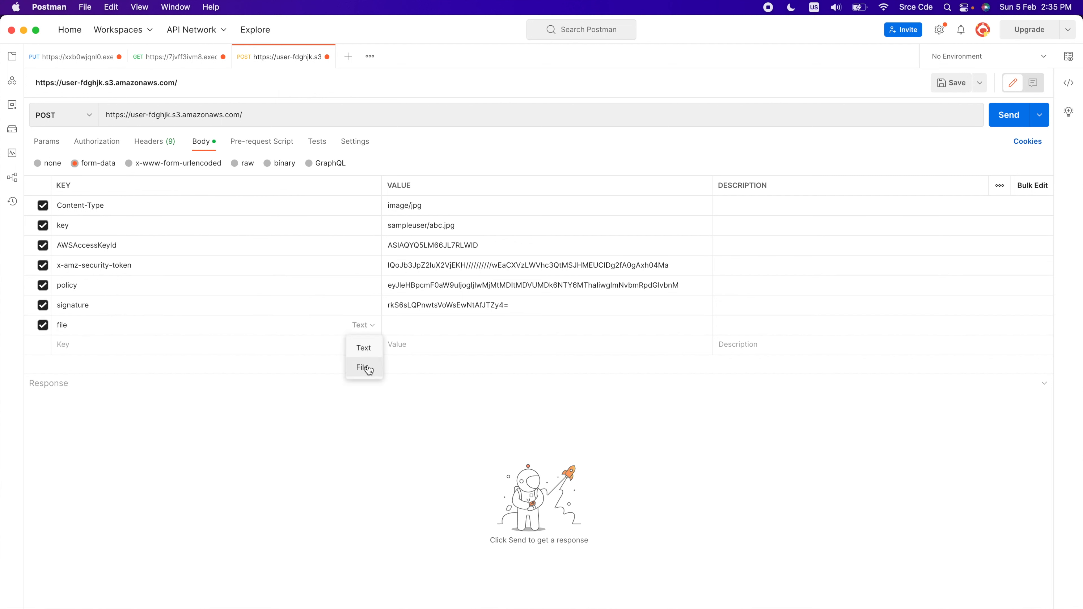
click(367, 372)
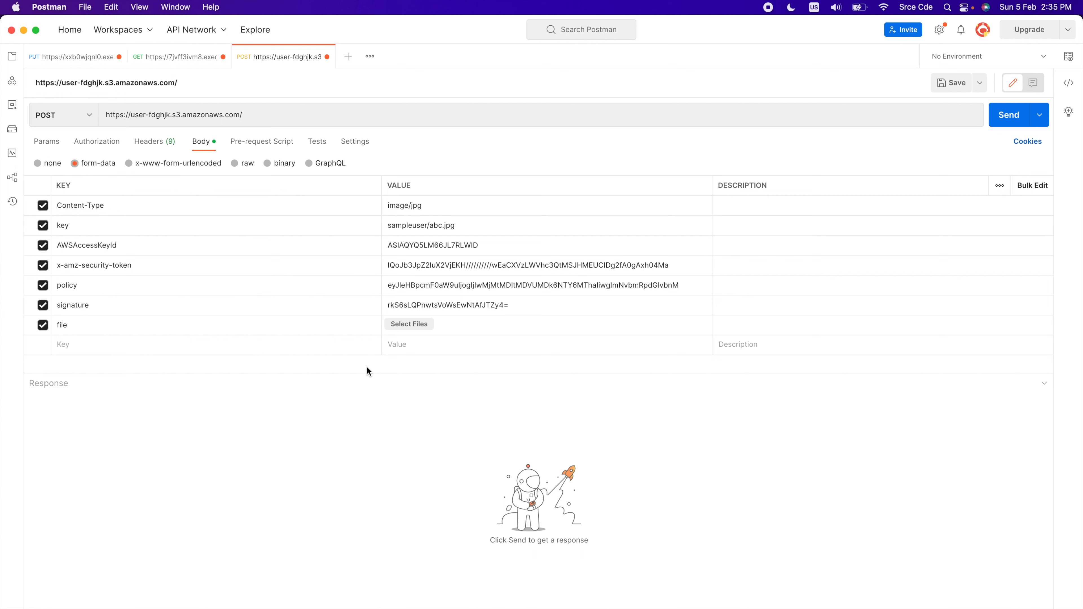
click(409, 325)
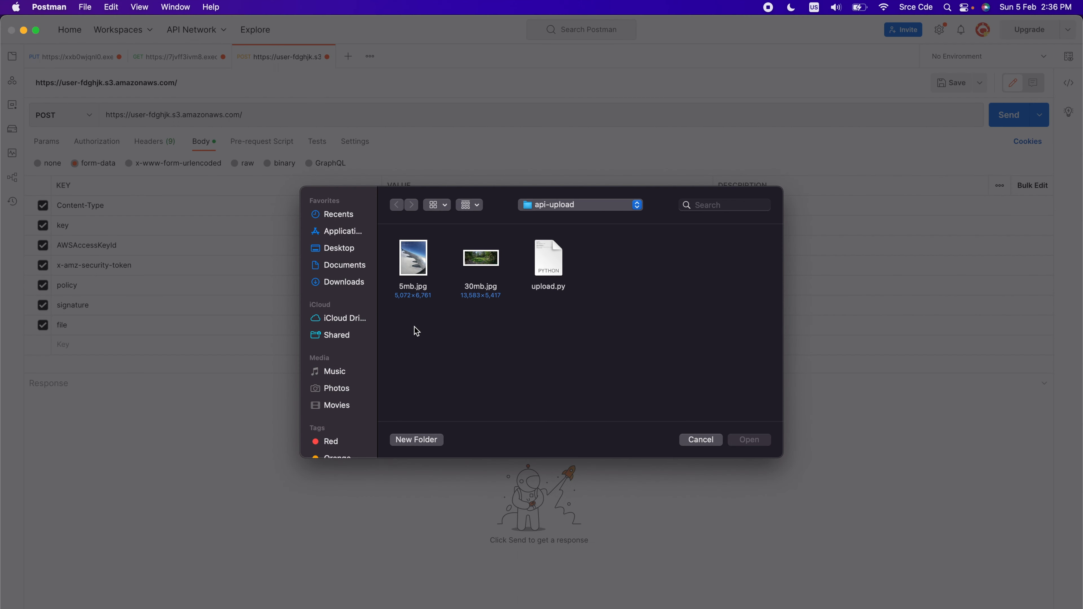
click(422, 267)
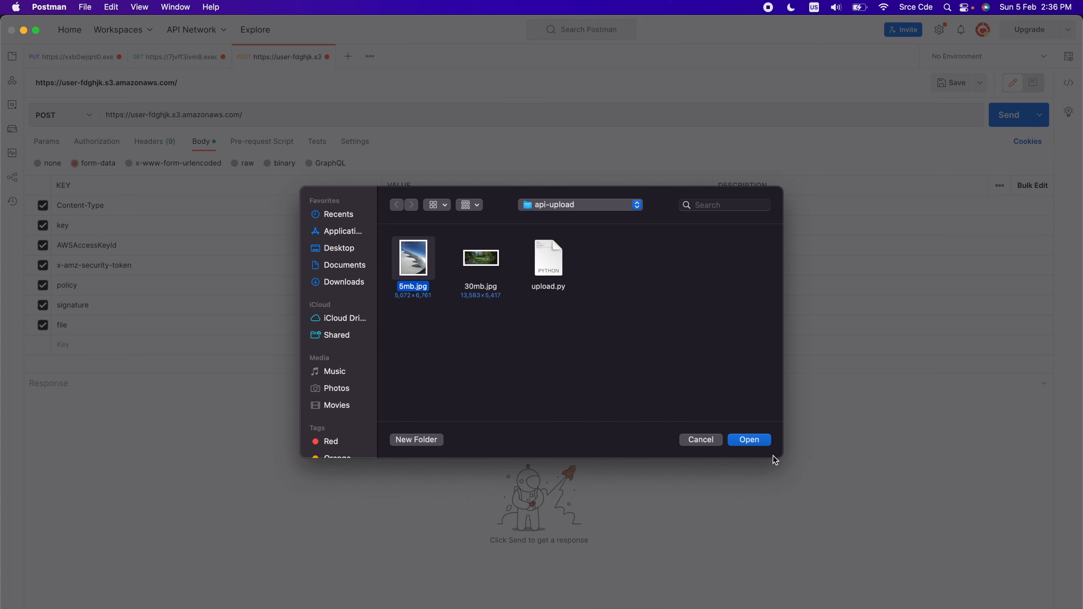
click(757, 446)
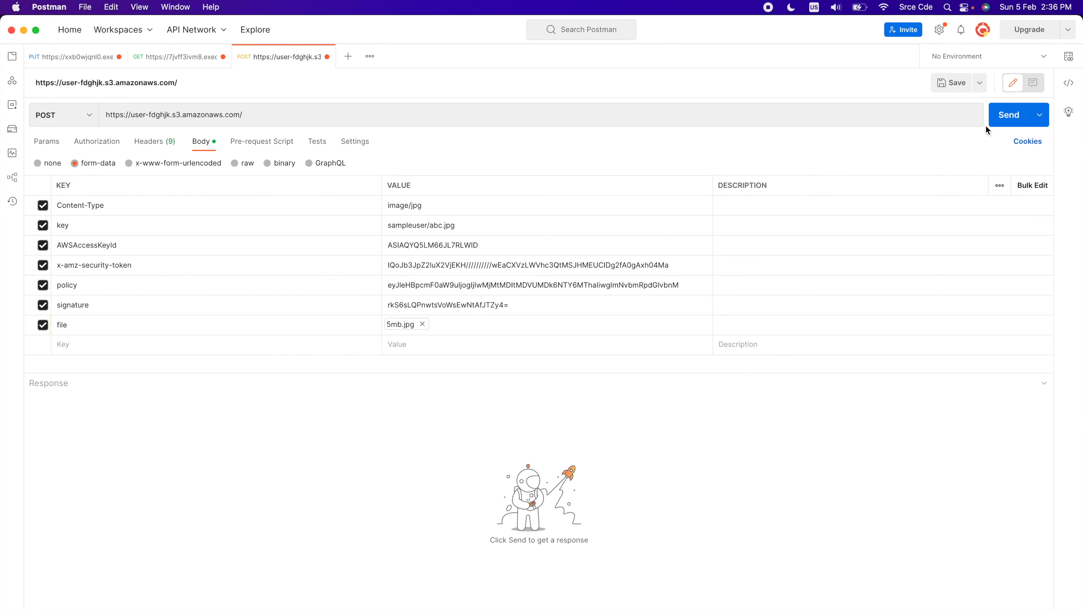
click(1012, 117)
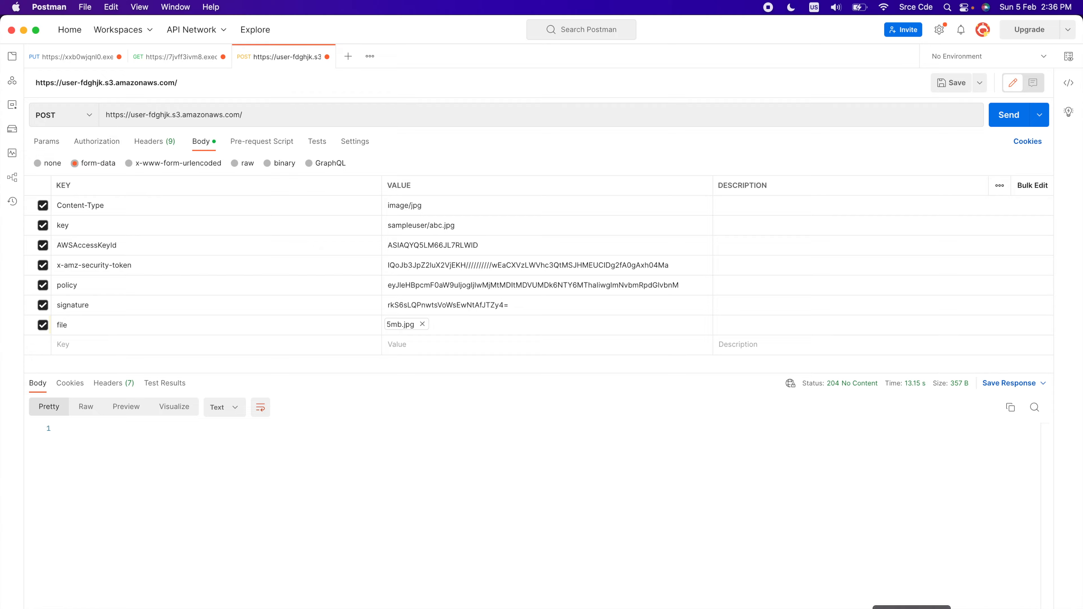
Switch to Chrome, refresh the user-fdghjk bucket's object list, and open the sampleuser/ folder to check the upload
click(912, 608)
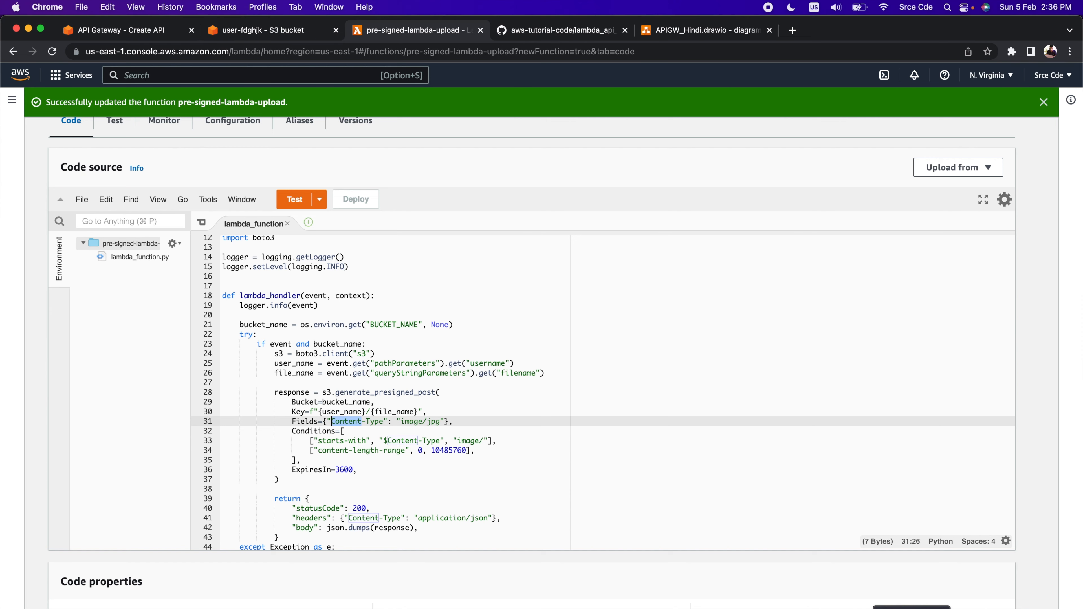
click(273, 32)
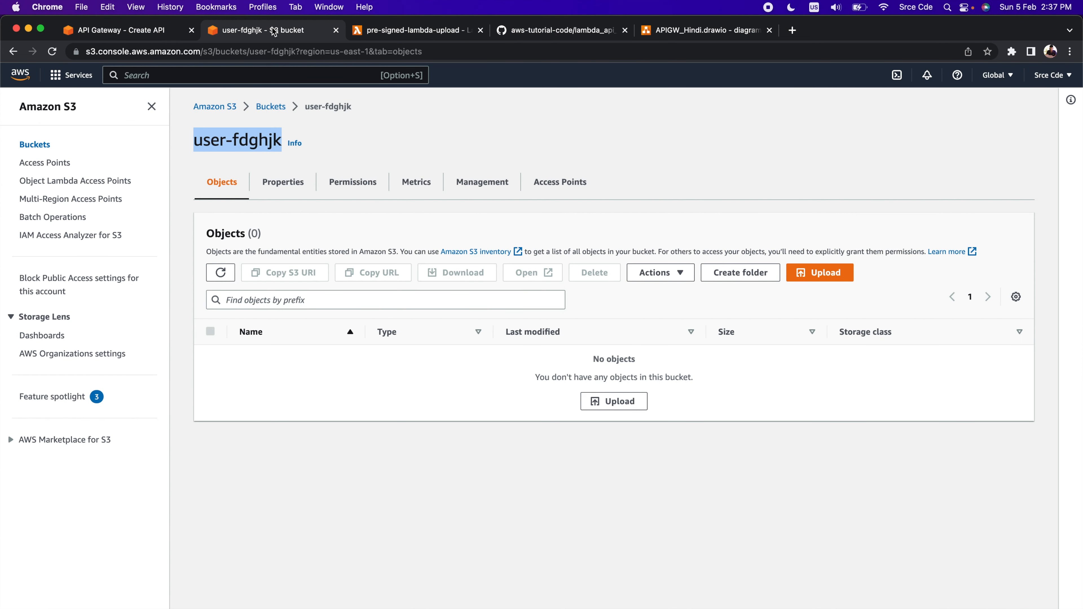
click(221, 276)
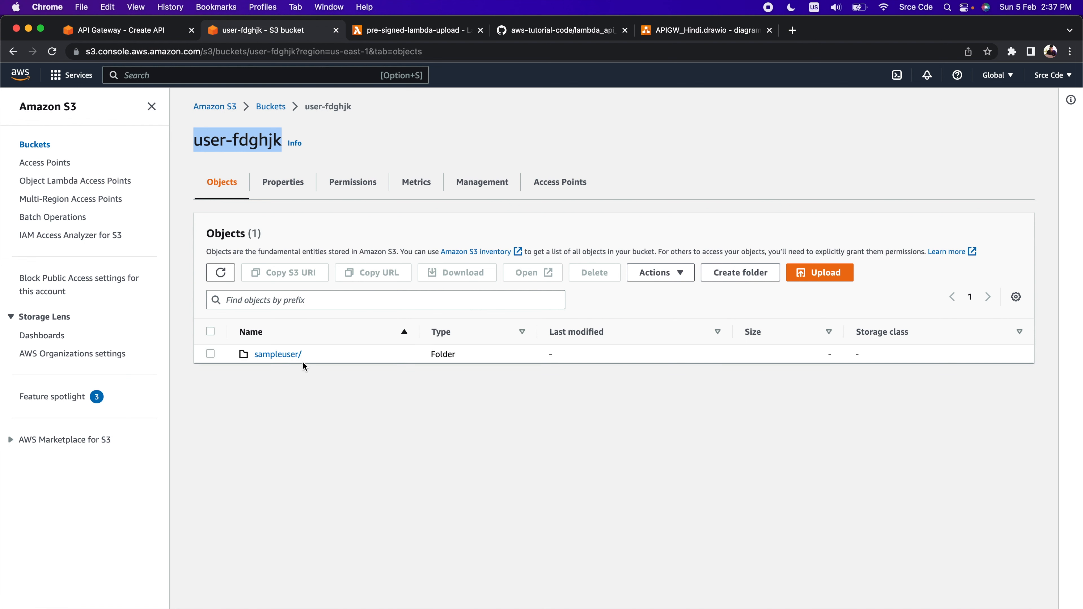
click(279, 355)
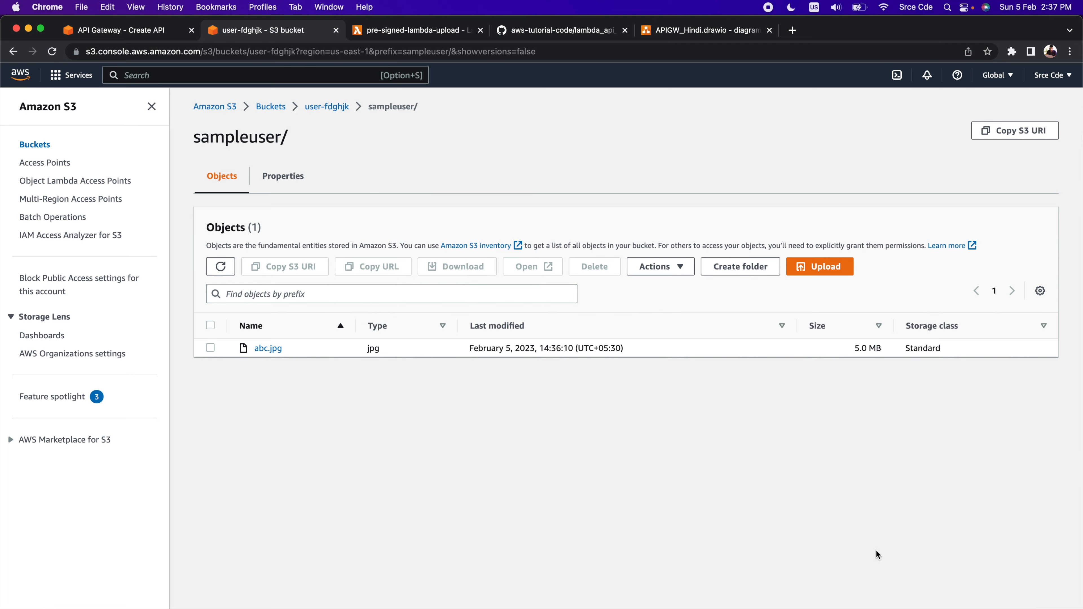
Review the content-length-range condition and its upper limit in the pre-signed-lambda-upload function code
click(841, 608)
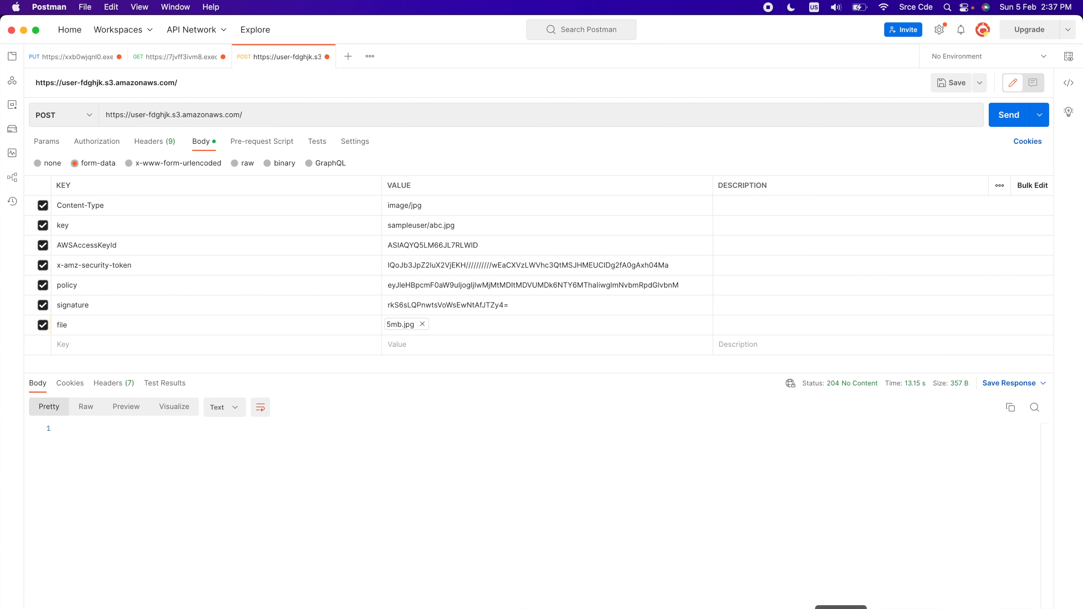
click(911, 608)
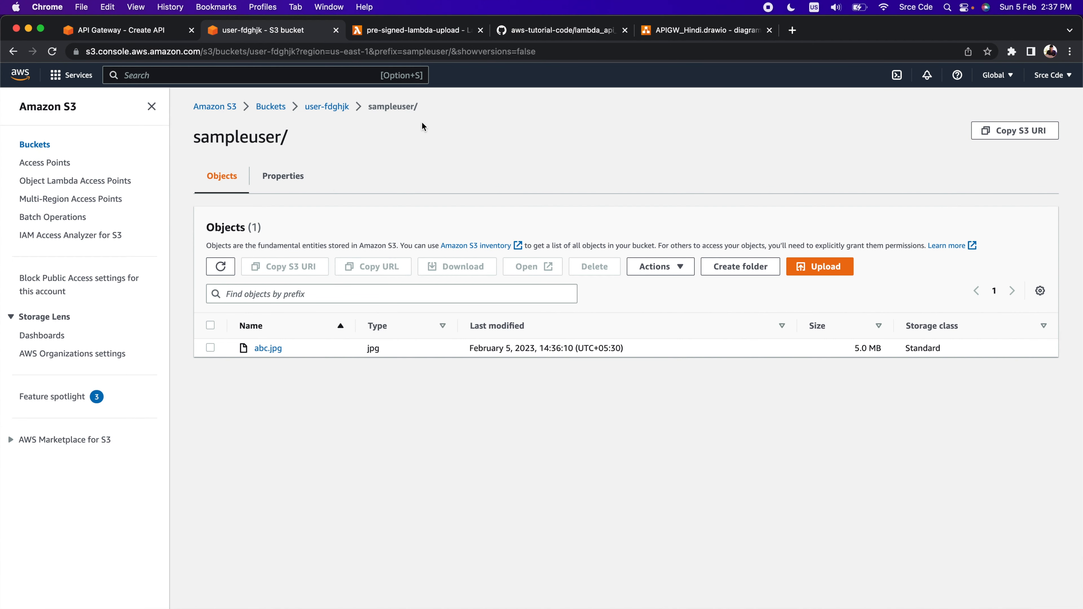
click(405, 30)
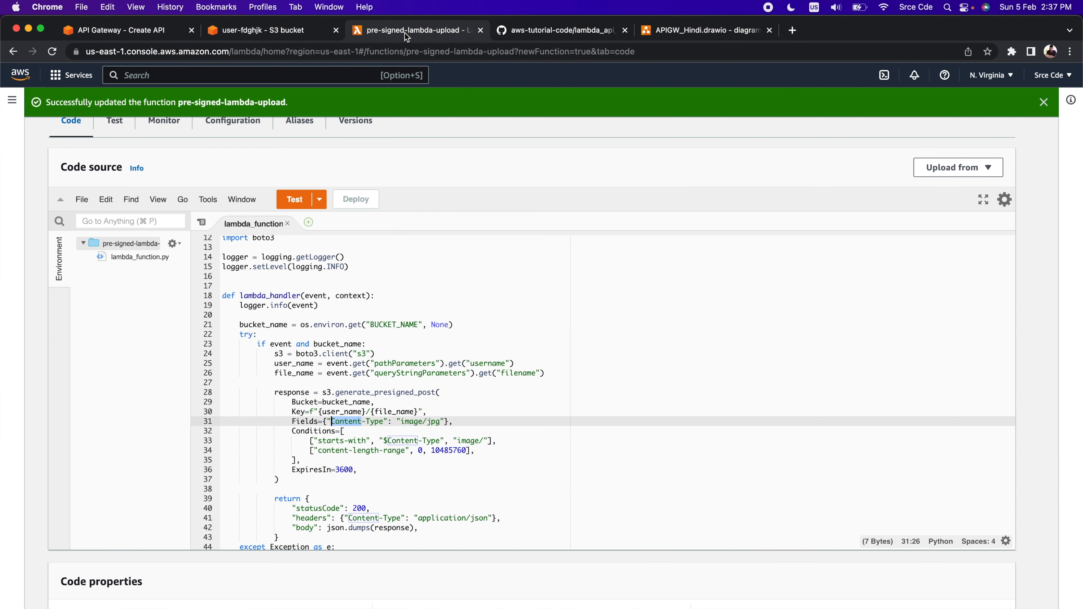
double_click(355, 451)
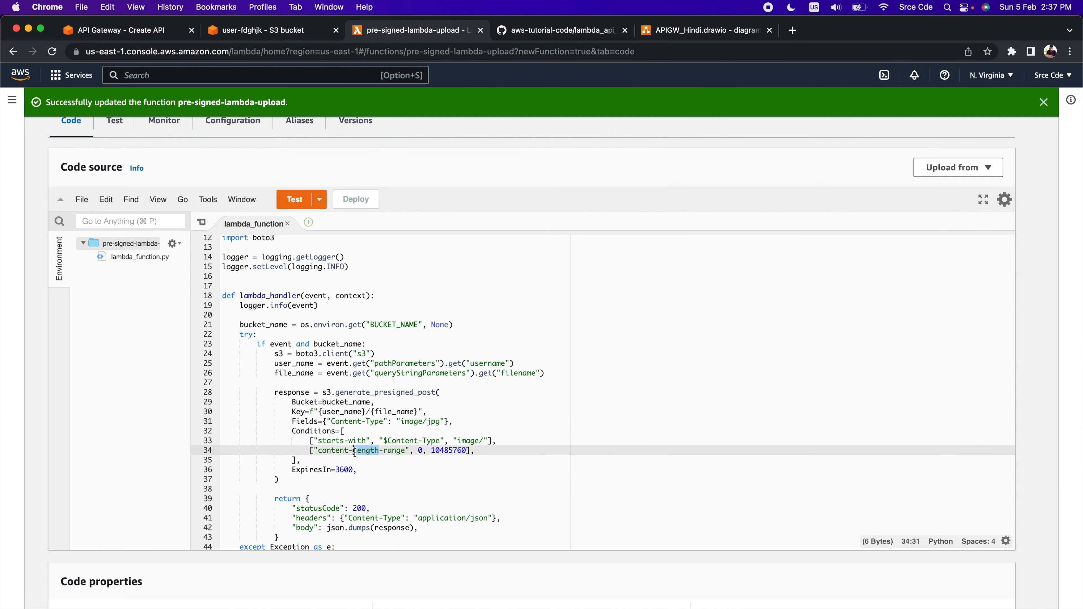
double_click(440, 452)
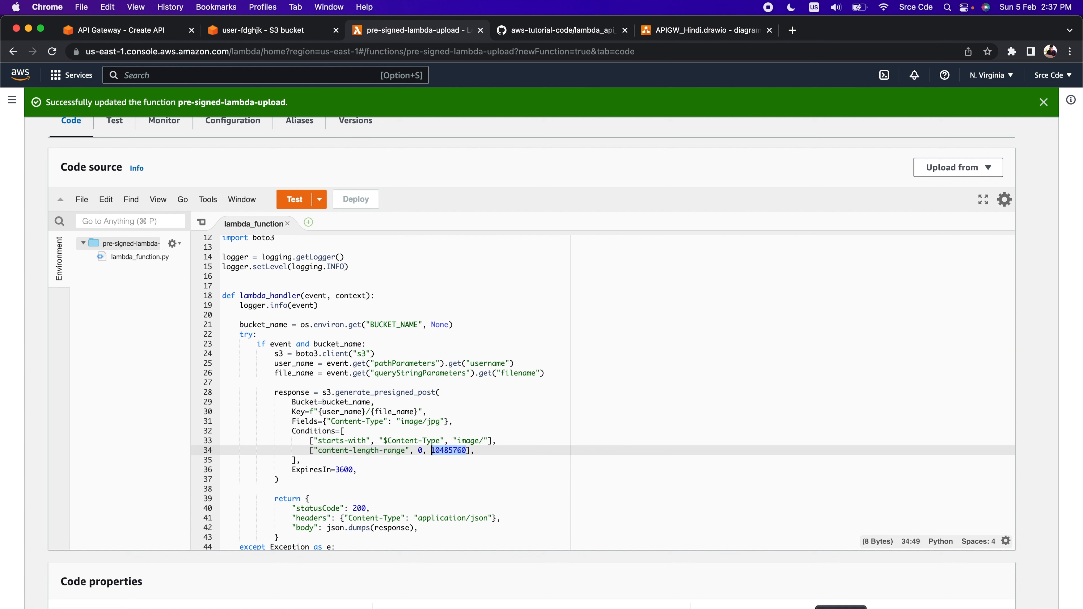
Switch to Postman, attach 30mb.jpg to the file field, send the POST request, and examine its response
click(841, 607)
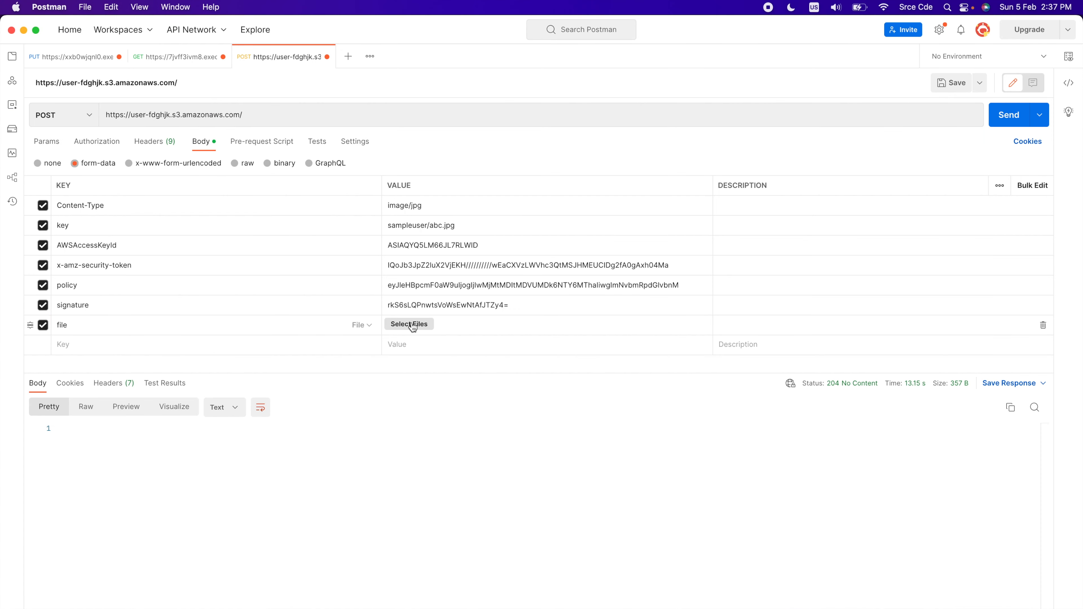
click(415, 324)
click(483, 261)
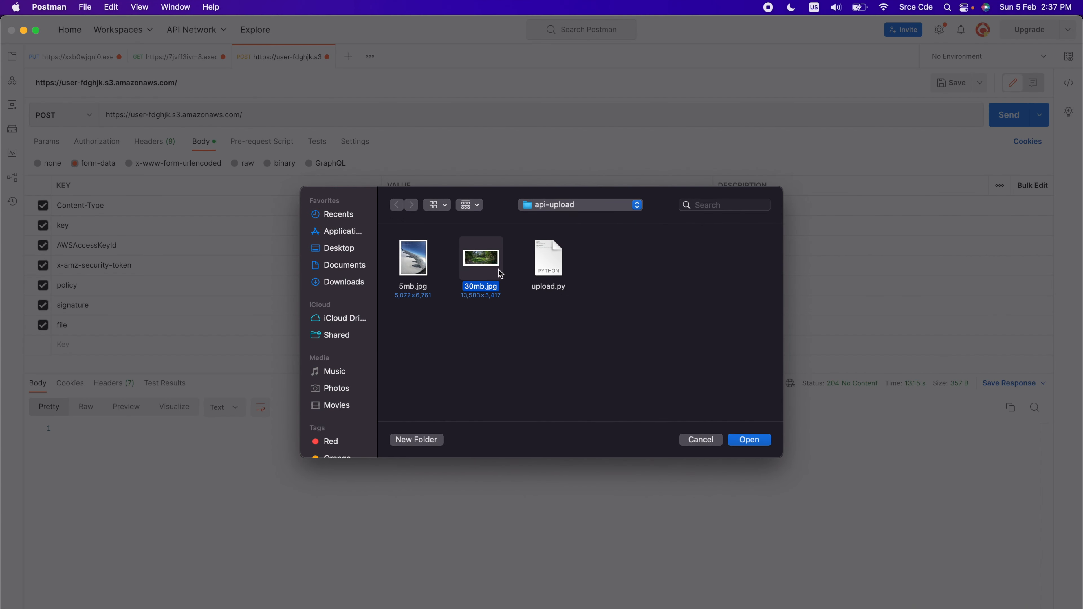
click(757, 442)
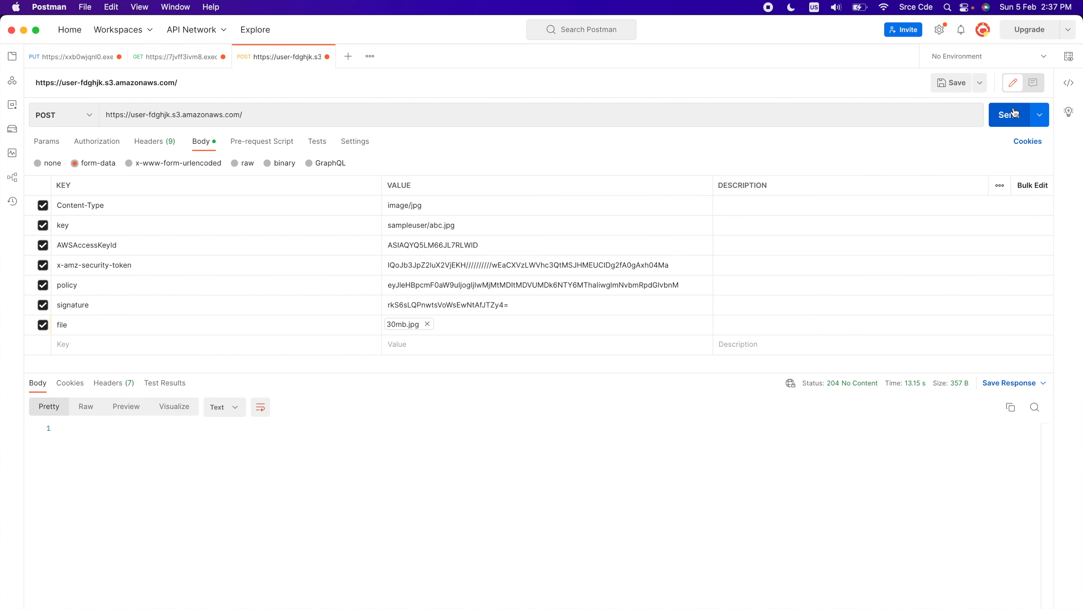
click(1009, 115)
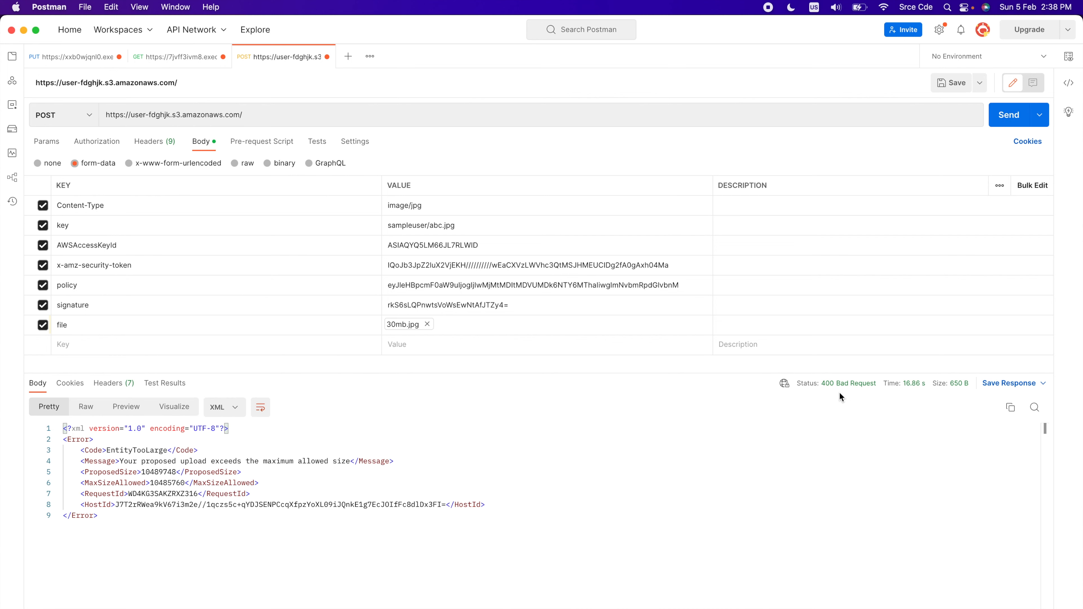
double_click(137, 451)
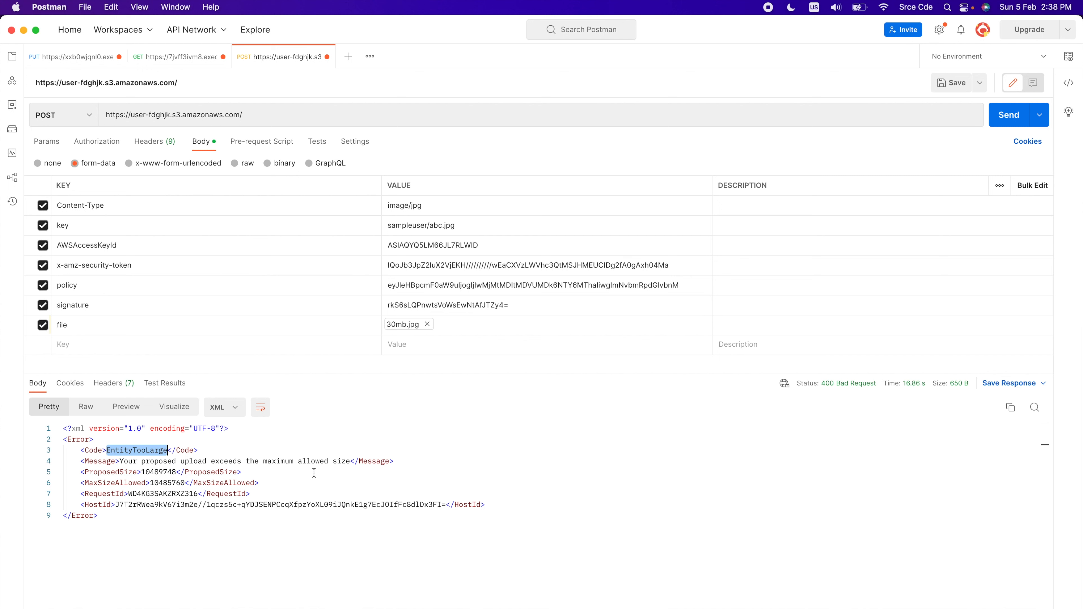
double_click(150, 472)
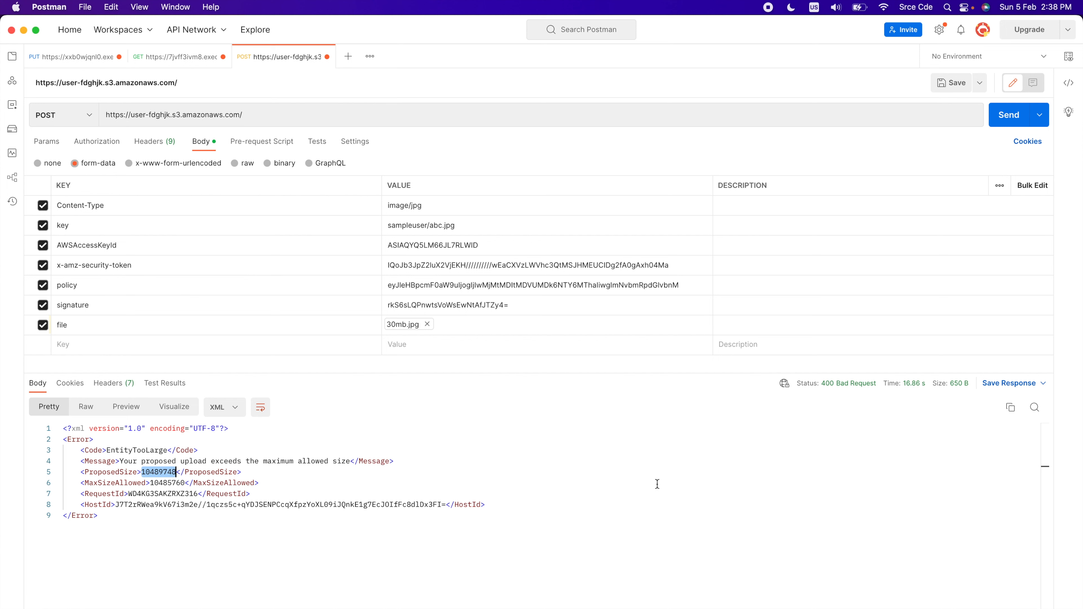
Switch to the Lambda code in Chrome, set the content-length-range upper limit to 100485760, and deploy the function
key(super+Tab)
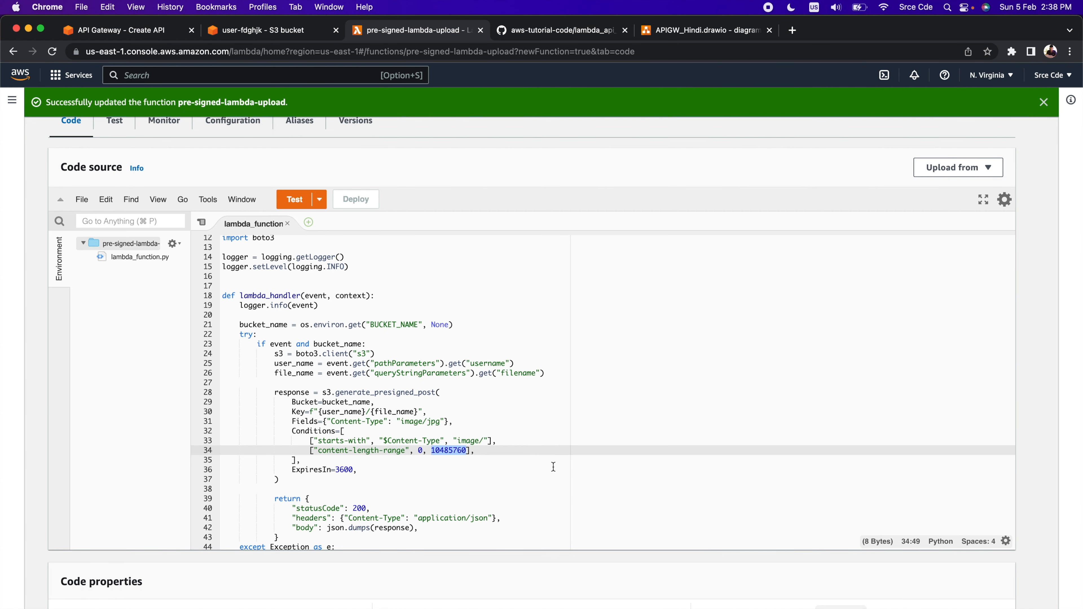
click(440, 450)
text(0)
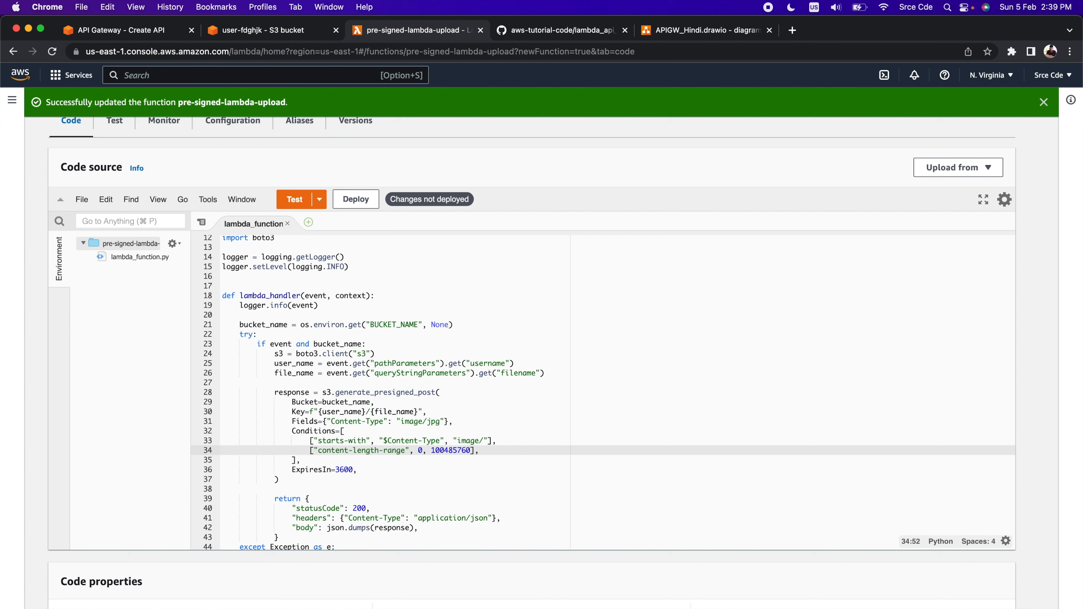
double_click(455, 451)
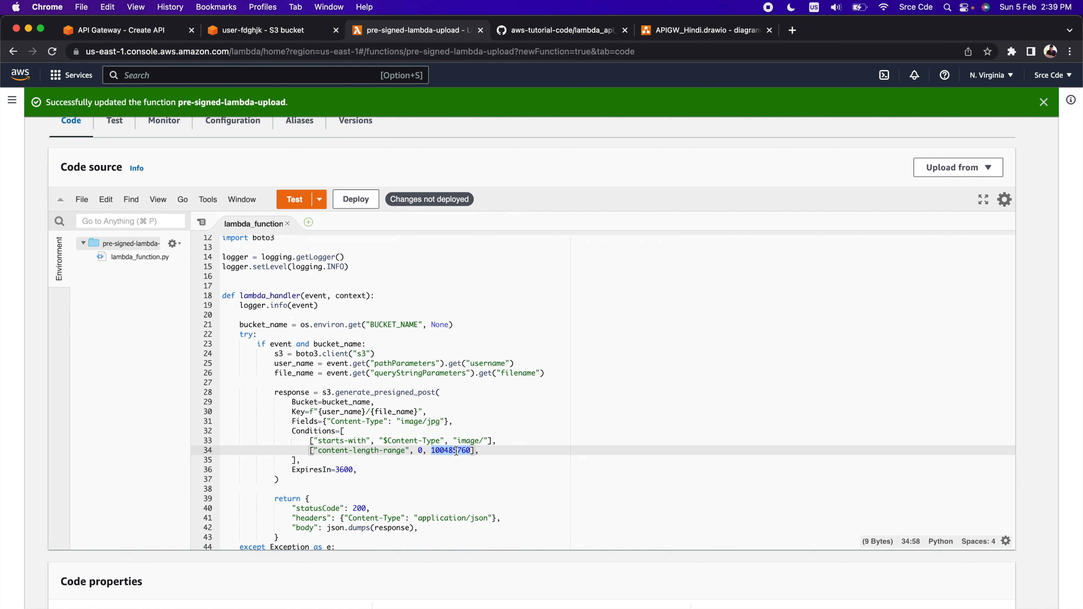
click(356, 199)
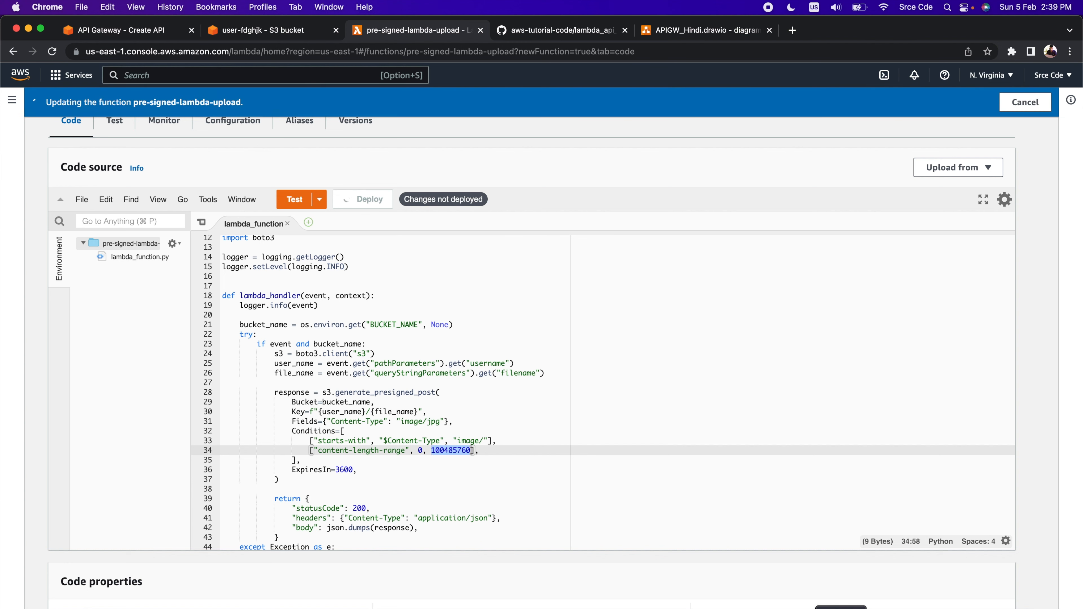
Return to the GET request in Postman and replace the username in its upload URL path with apple
key(super+Tab)
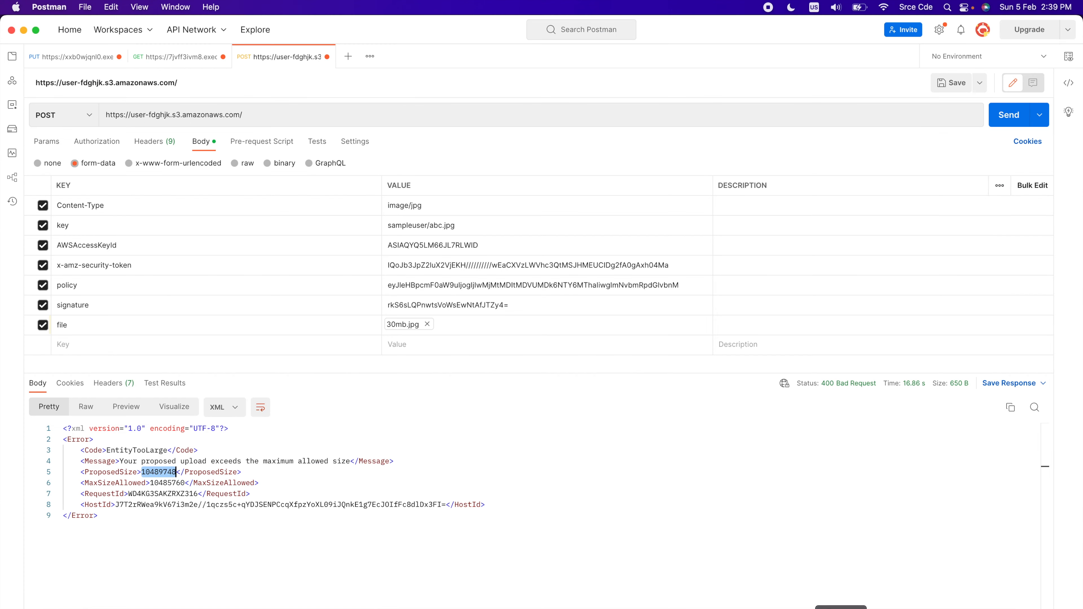
click(166, 58)
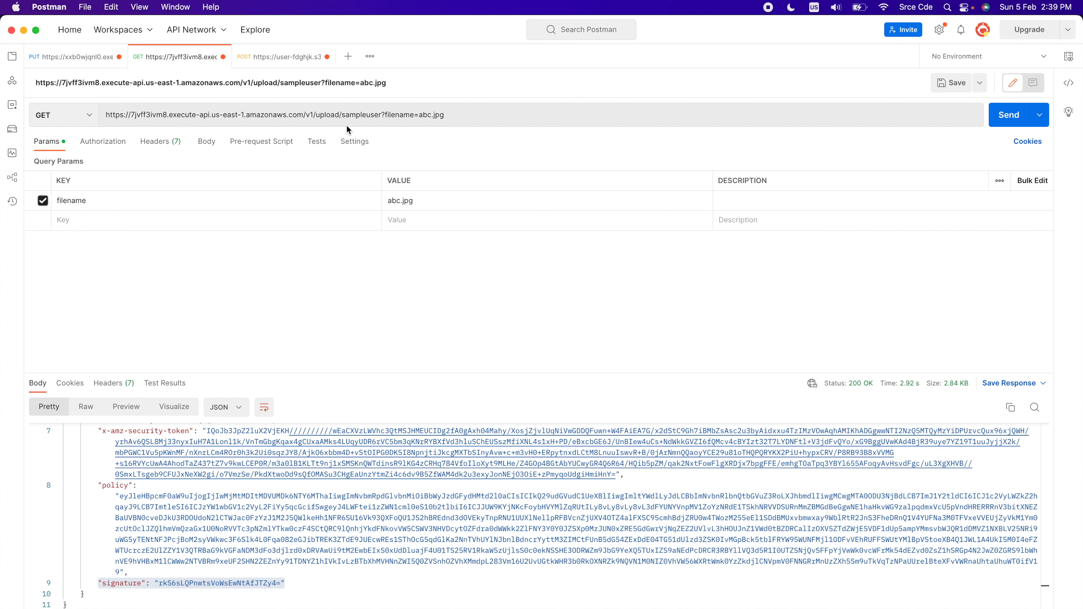
click(356, 116)
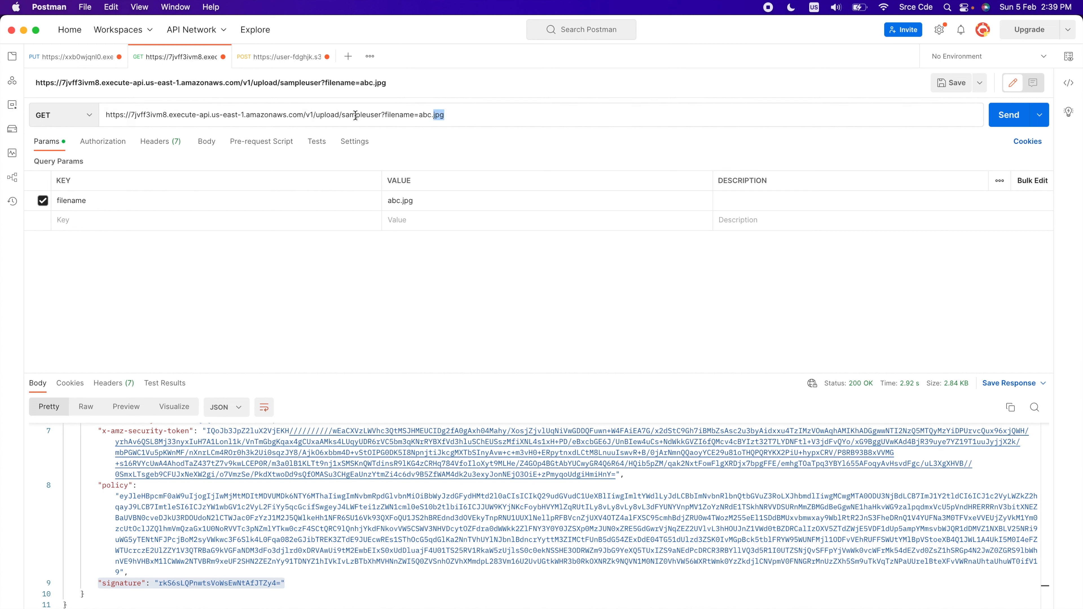
double_click(355, 115)
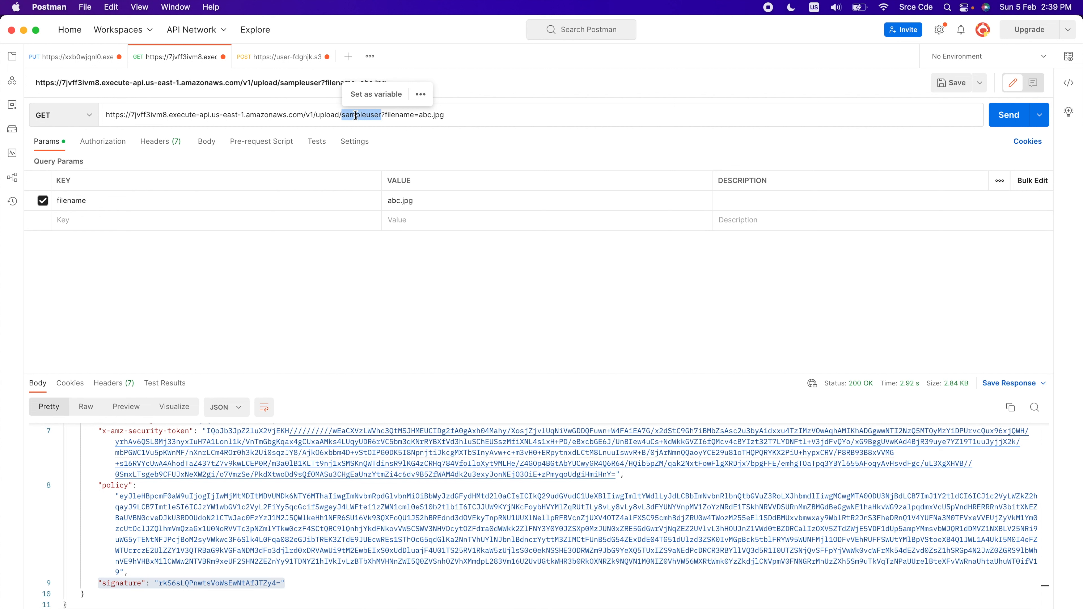
text(diffuser)
double_click(355, 115)
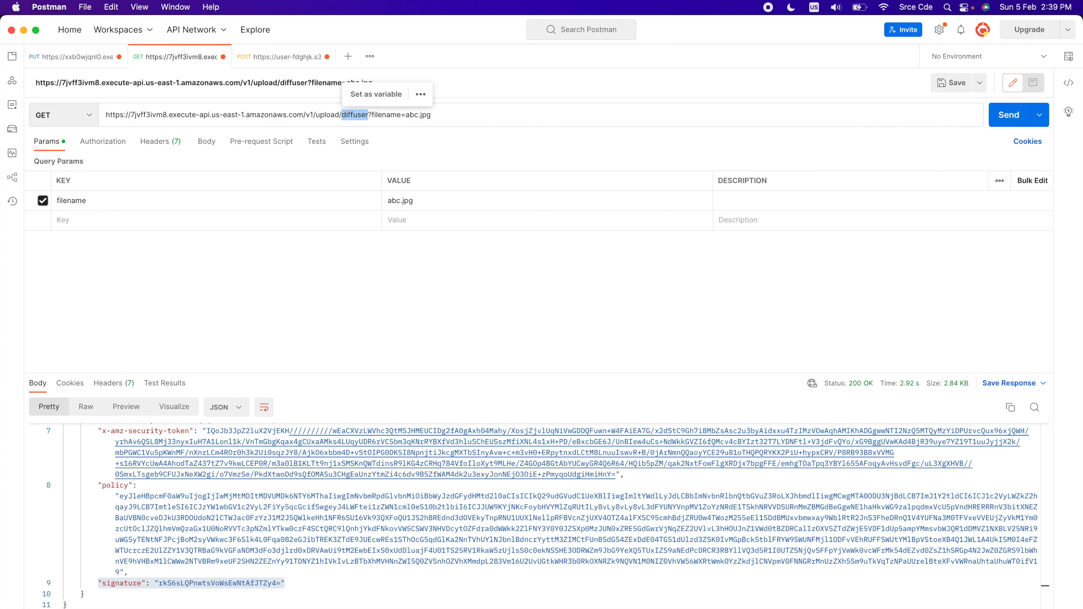
text(api)
key(BackSpace)
text(ple)
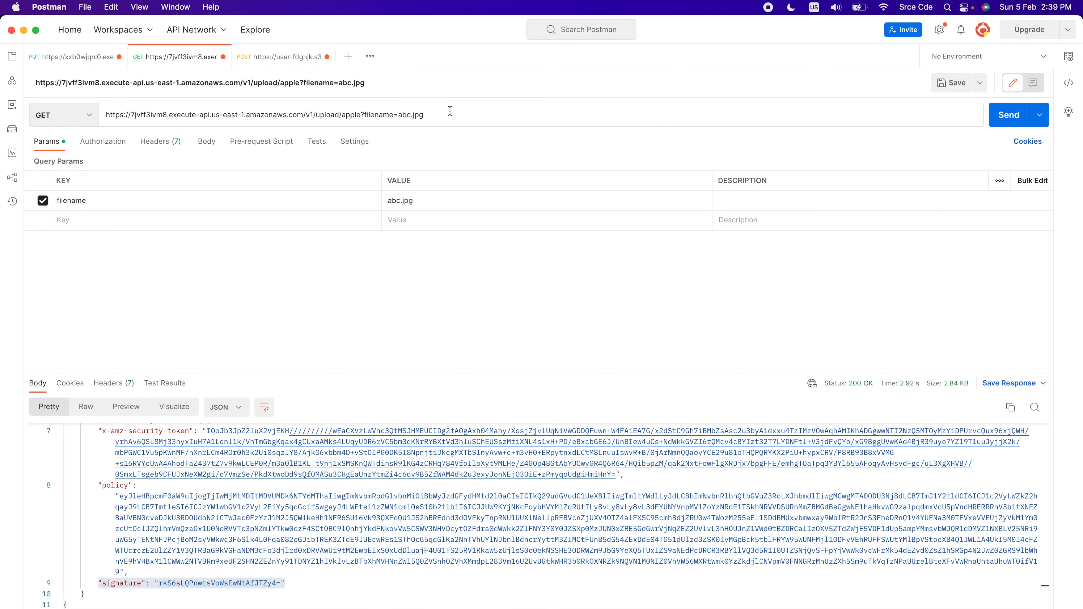
Set the filename query parameter in the GET request's URL to samplelarge.jpg
double_click(405, 115)
text(samplelarge)
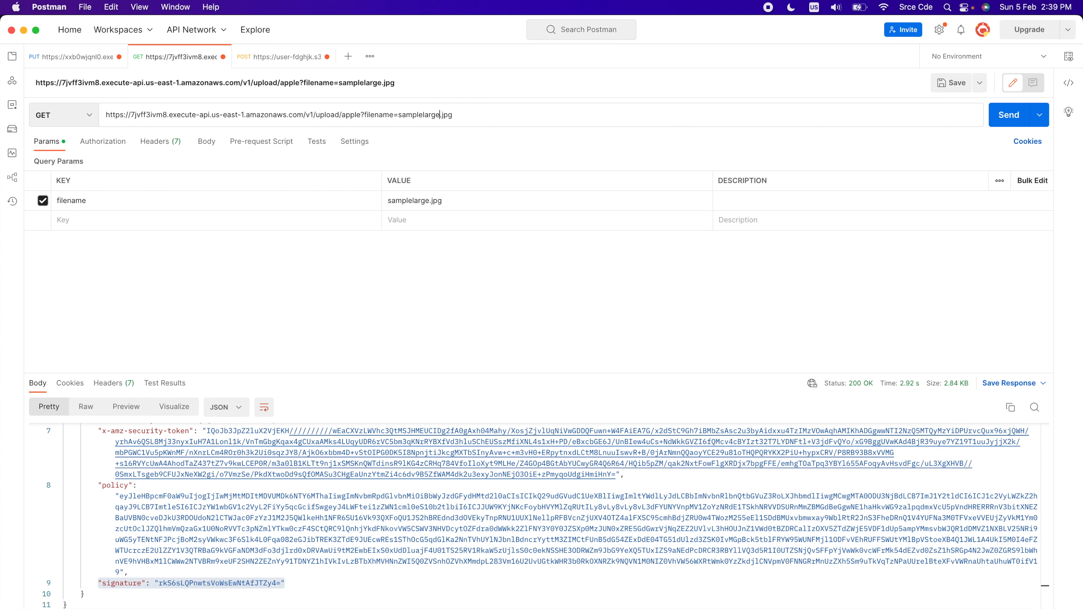
Send the GET request and copy the returned key apple/samplelarge.jpg into the POST request's key form-data field
click(1011, 121)
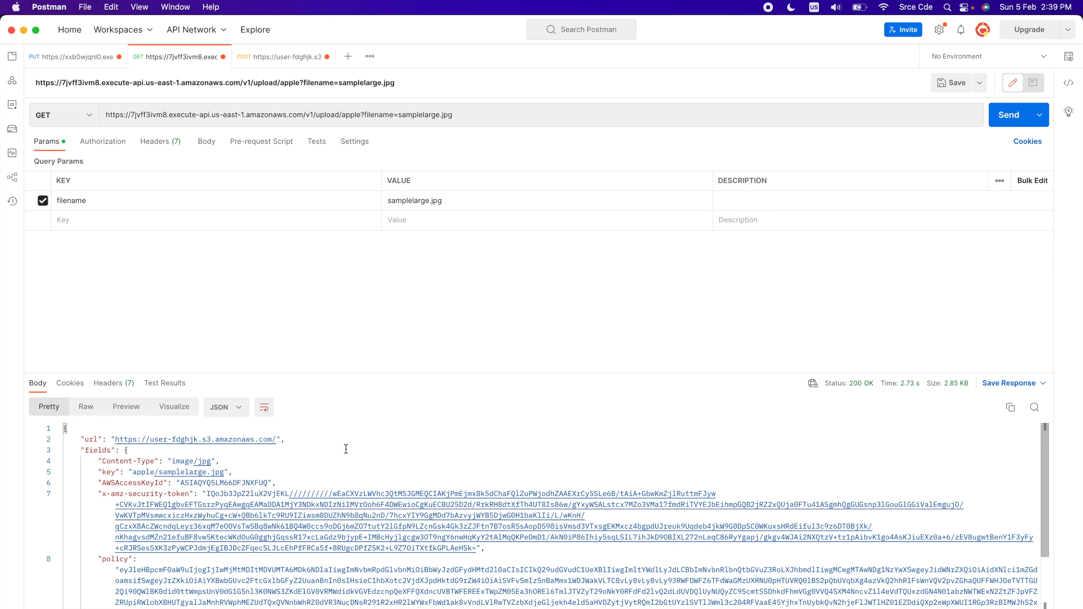
scroll(131, 456, down, 1)
drag(132, 456, 226, 457)
key(super+c)
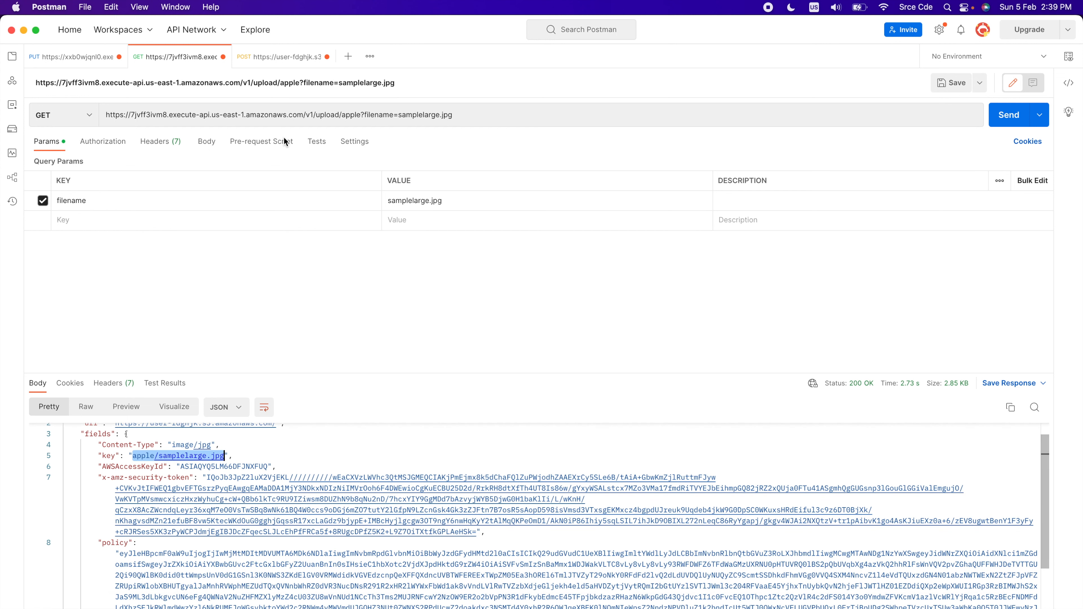
click(280, 57)
click(482, 229)
key(super+a)
key(super+v)
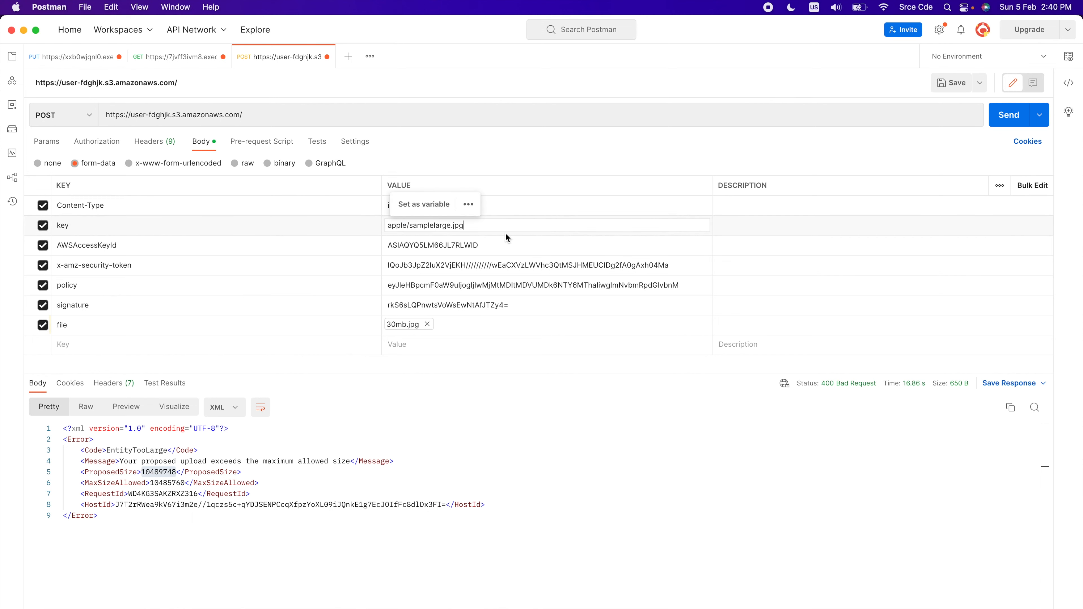
Copy the AWSAccessKeyId from the GET response into the matching form-data field of the POST request
click(194, 57)
double_click(226, 467)
key(super+c)
click(285, 62)
click(453, 244)
key(super+a)
key(super+v)
Copy the x-amz-security-token from the GET response into the matching form-data field of the POST request
click(196, 58)
drag(206, 478, 477, 532)
key(super+c)
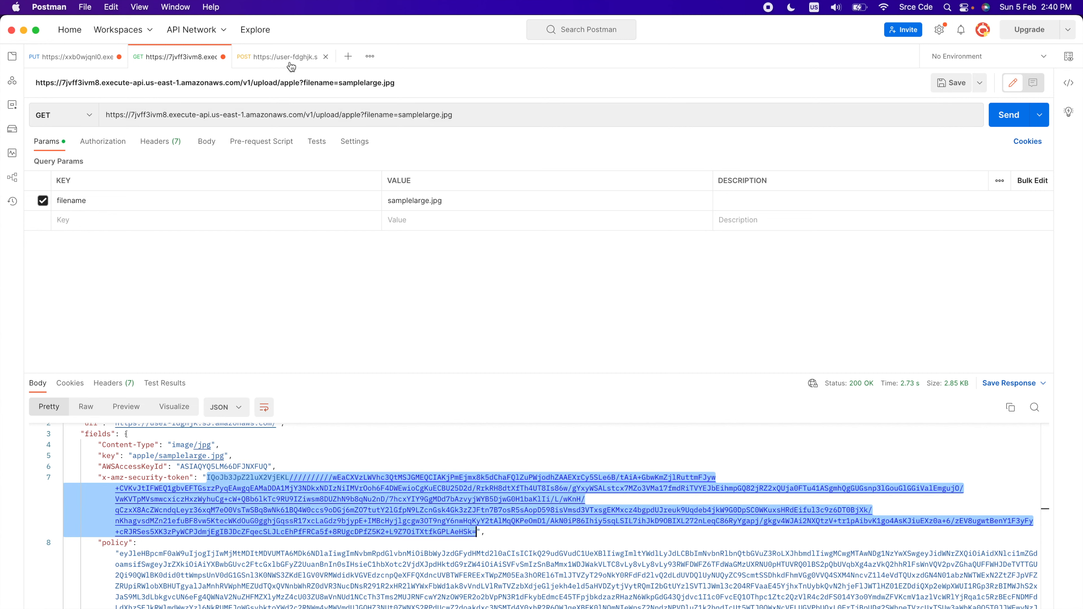
click(294, 60)
double_click(452, 266)
key(super+a)
key(super+v)
click(426, 441)
Copy the encoded policy from the GET response into the POST request's policy form-data field
click(195, 59)
scroll(128, 503, down, 3)
mouse_move(121, 498)
mouse_down()
mouse_move(385, 604)
mouse_move(155, 569)
mouse_move(283, 584)
mouse_up()
key(super+c)
click(294, 59)
click(437, 287)
key(super+a)
key(super+v)
click(515, 446)
Copy the signature from the GET response into the POST form-data, and send the POST request with 30mb.jpg attached
click(195, 58)
key(super+c)
click(292, 59)
click(422, 305)
key(super+a)
key(super+v)
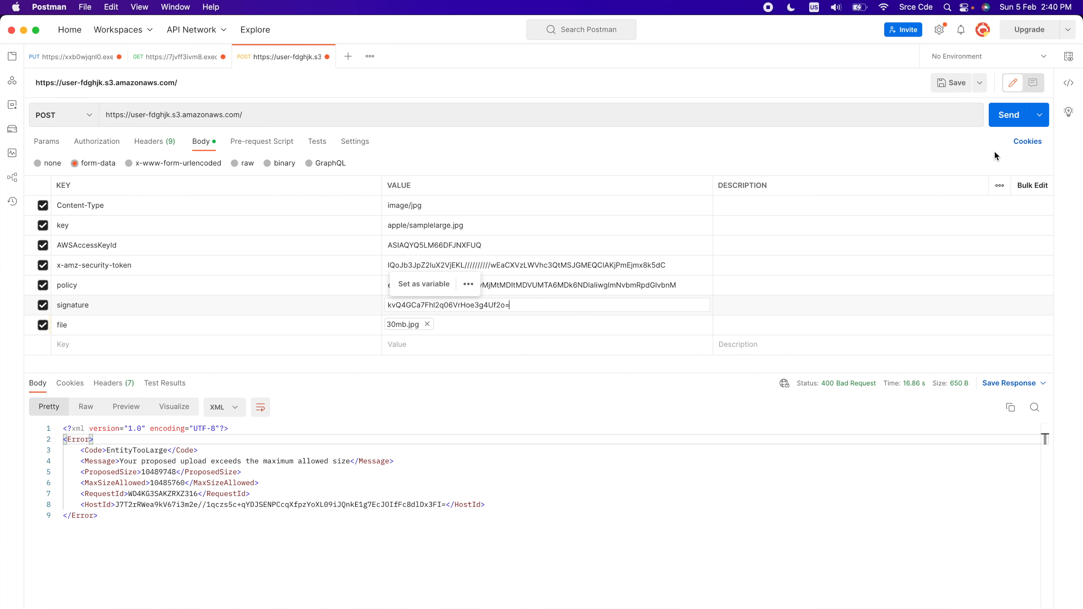
click(1009, 115)
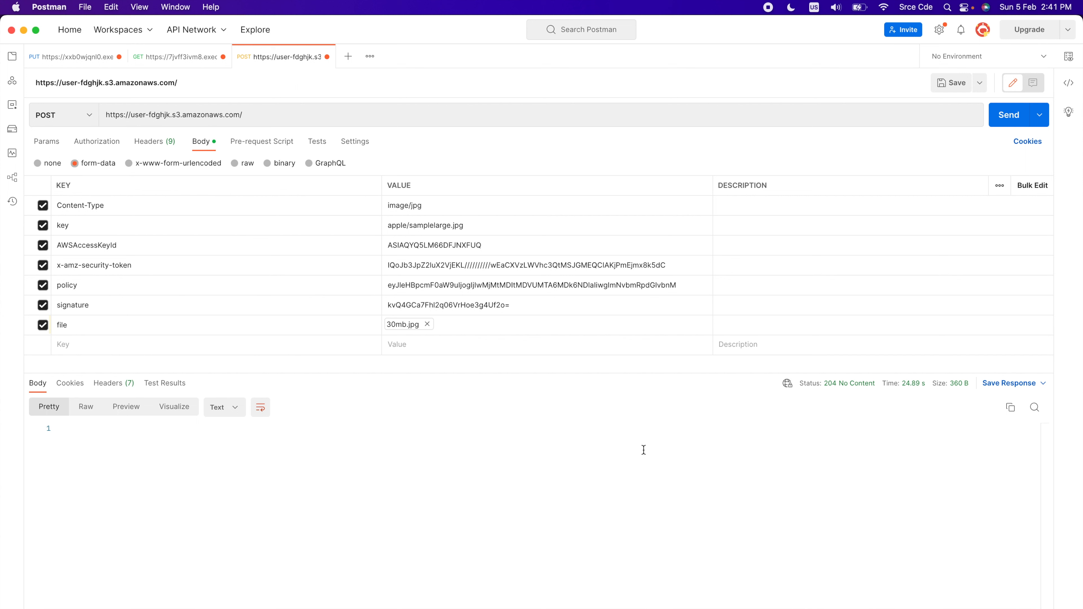
Switch to the user-fdghjk S3 bucket in Chrome and check the size of the uploaded samplelarge.jpg in the apple folder
click(912, 608)
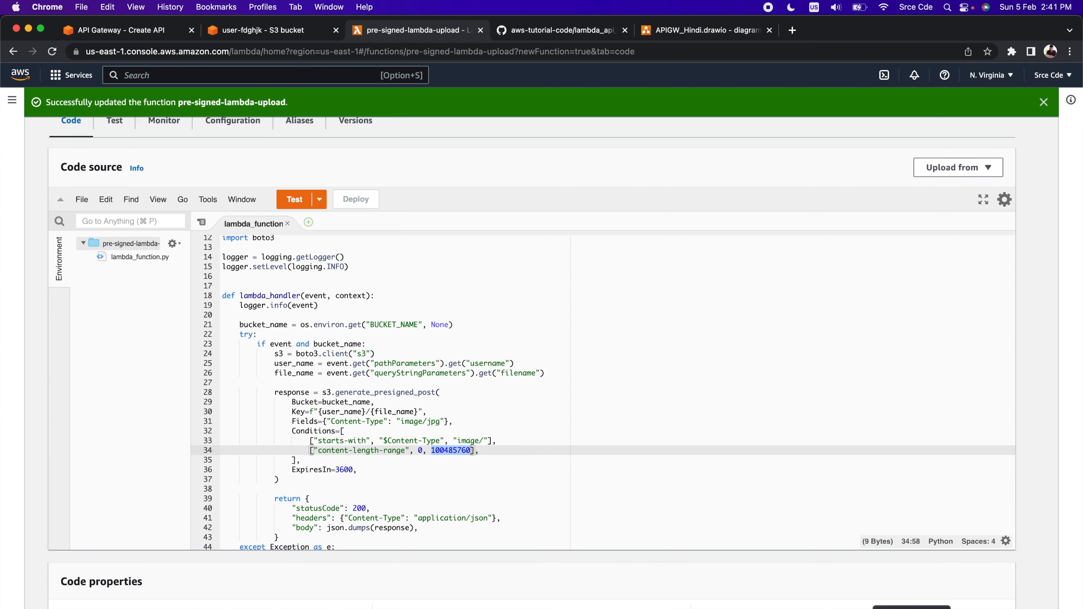
click(251, 38)
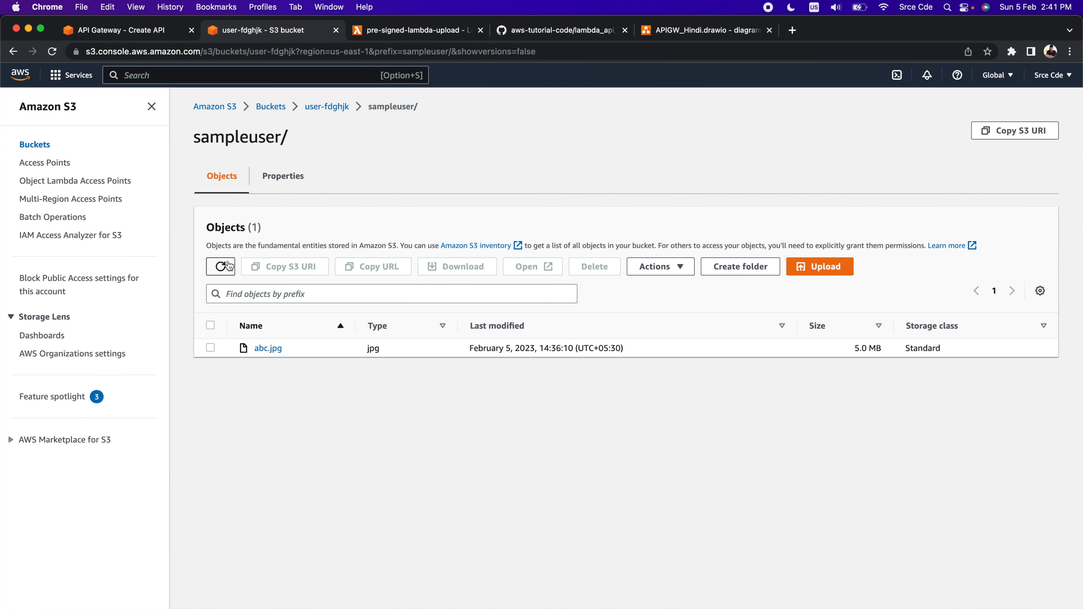
click(221, 266)
click(345, 108)
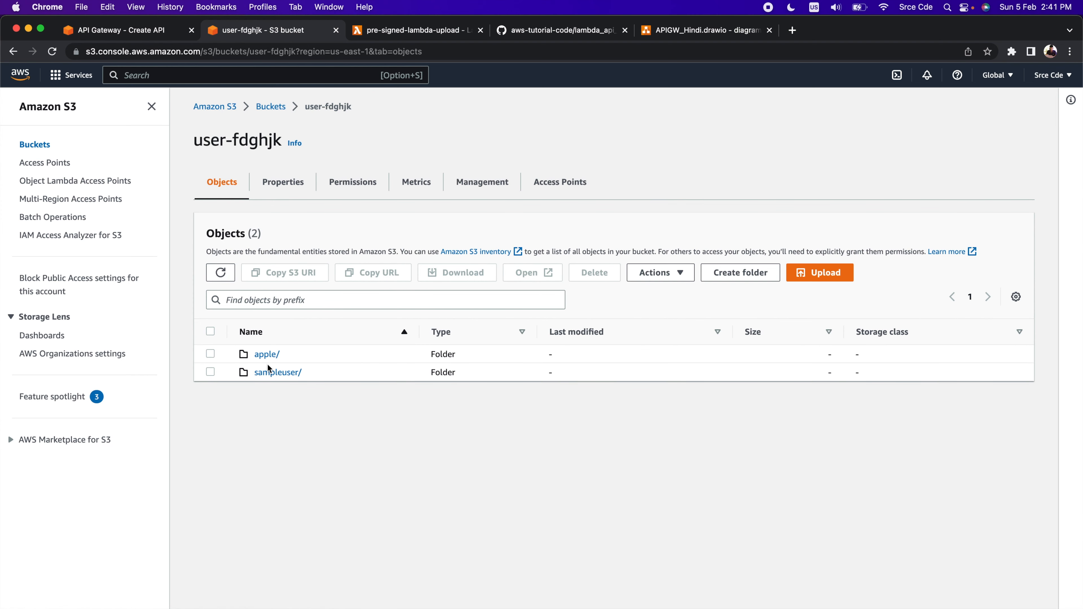
click(268, 355)
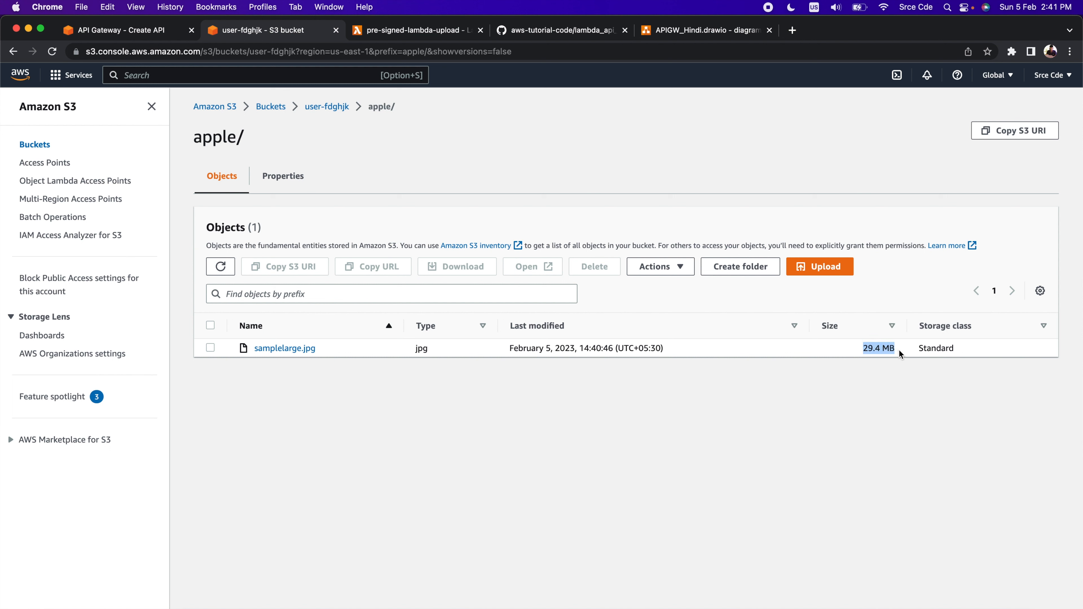
click(866, 511)
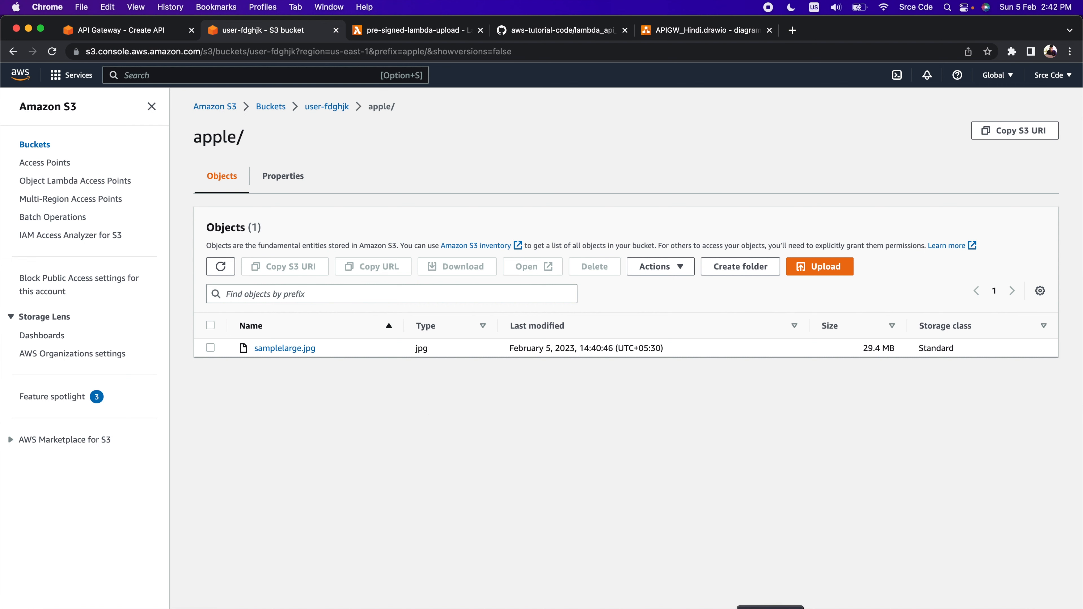
Switch to upload.py in Sublime Text and examine the requests import and GET_URL variable alongside the GET request's URL in Postman
click(770, 604)
click(393, 473)
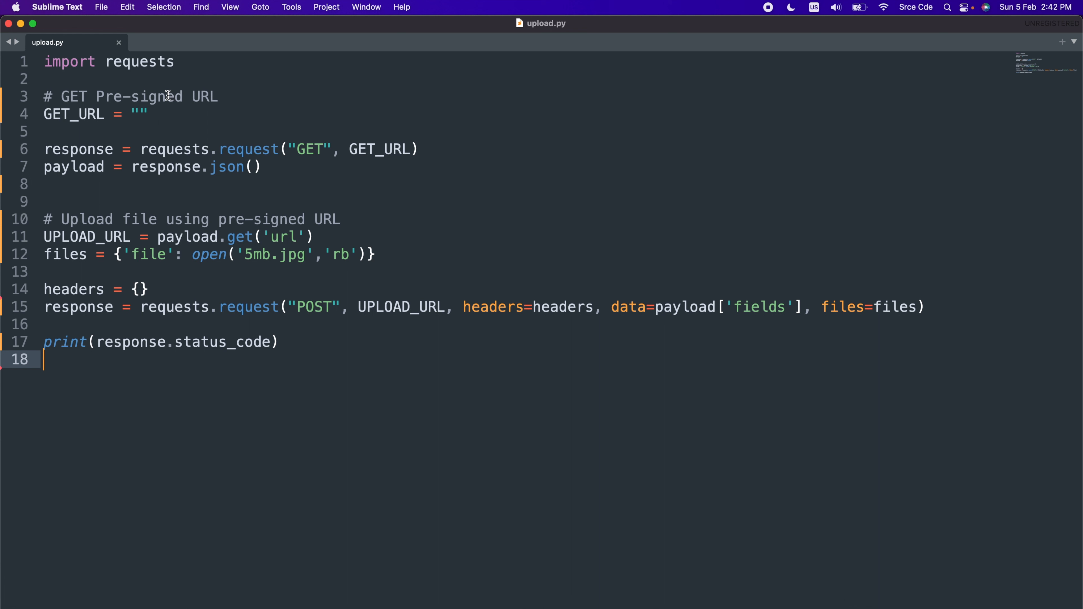
double_click(130, 64)
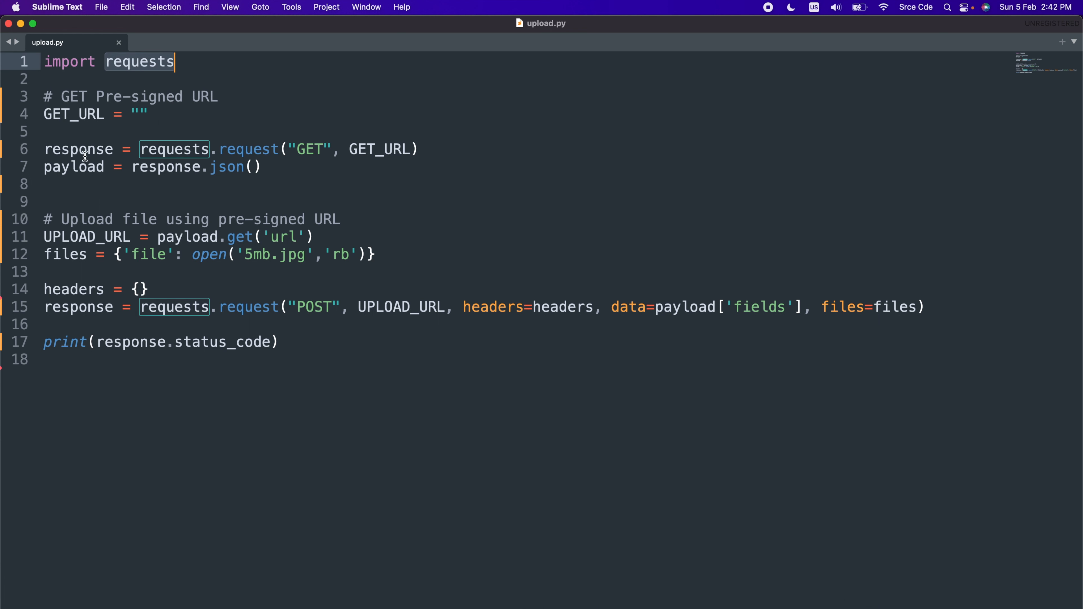
double_click(72, 113)
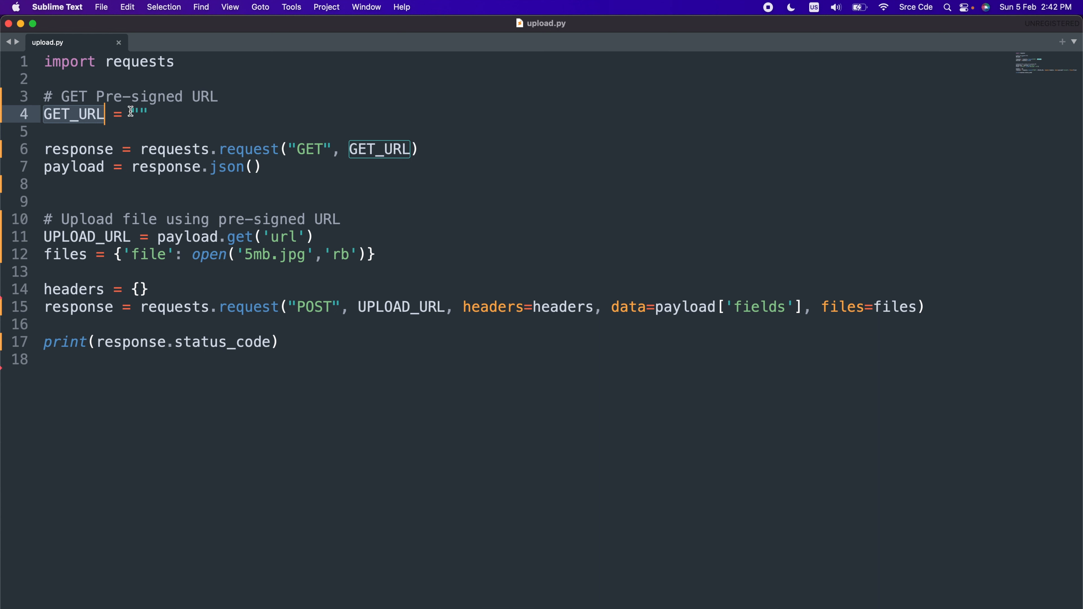
click(139, 113)
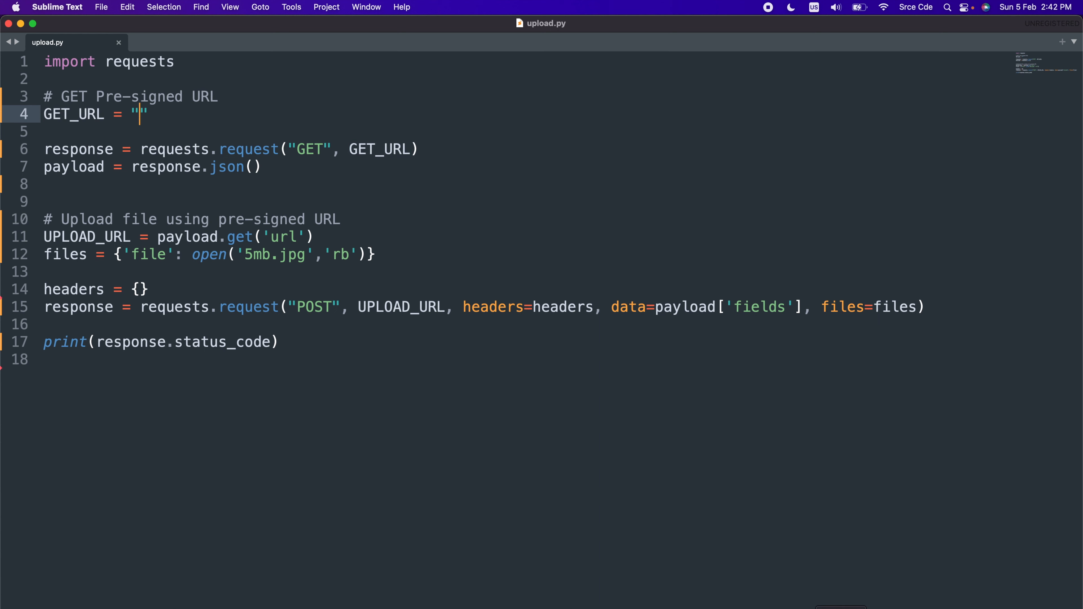
key(super+Tab)
triple_click(184, 115)
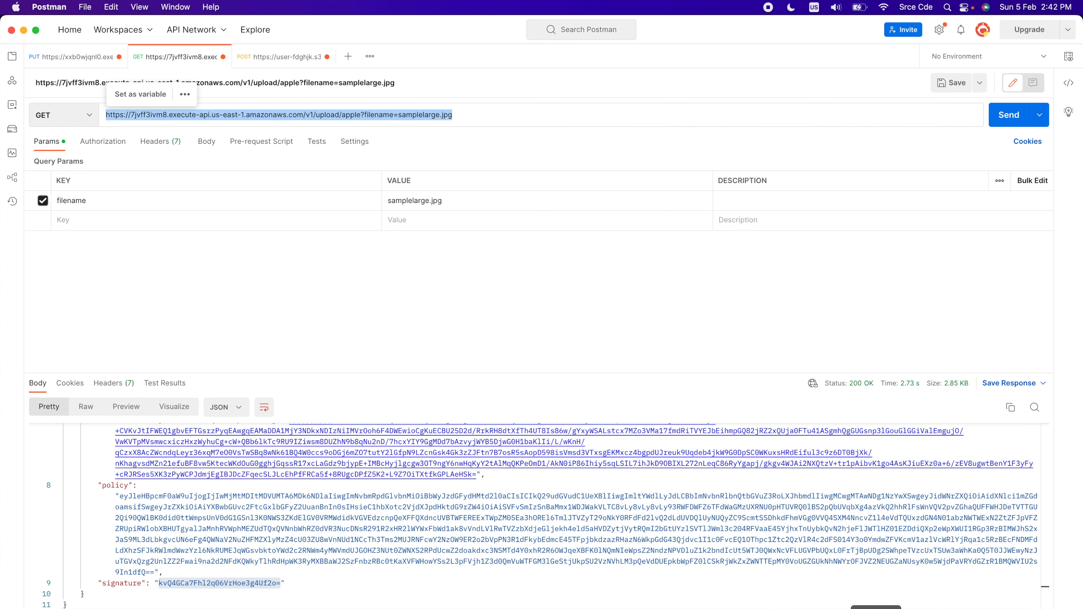
key(super+Tab)
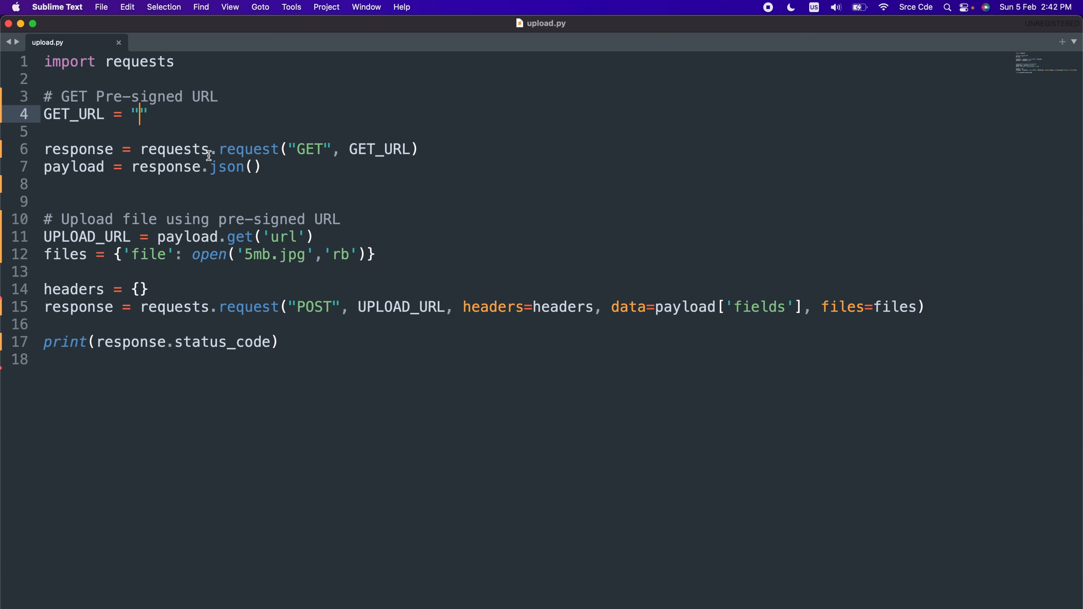
Examine the GET call, payload and UPLOAD_URL lines in upload.py, comparing them with the url field of Postman's GET response
double_click(190, 154)
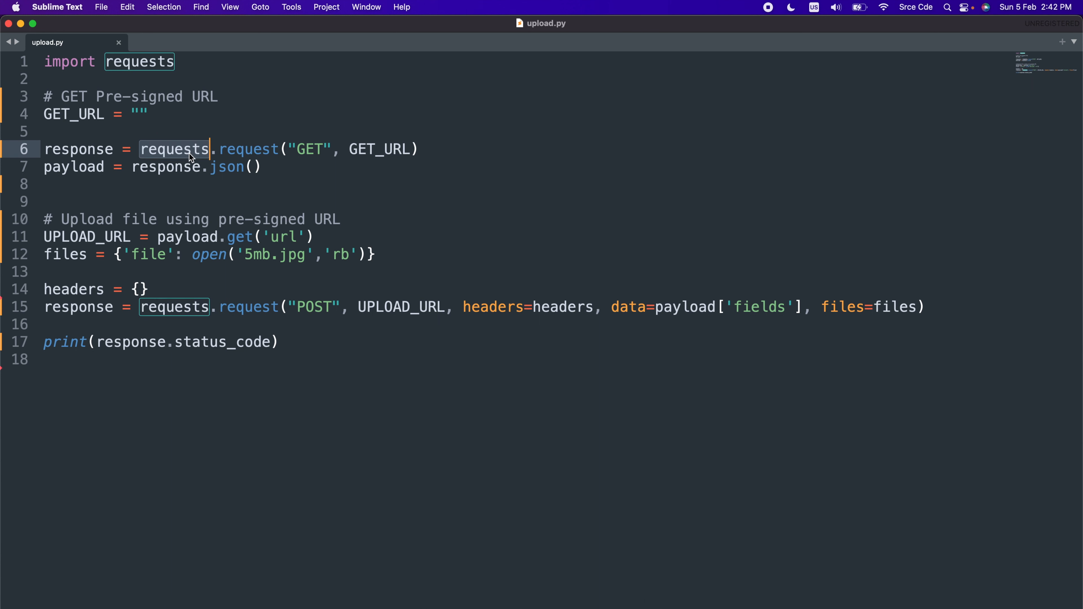
double_click(310, 150)
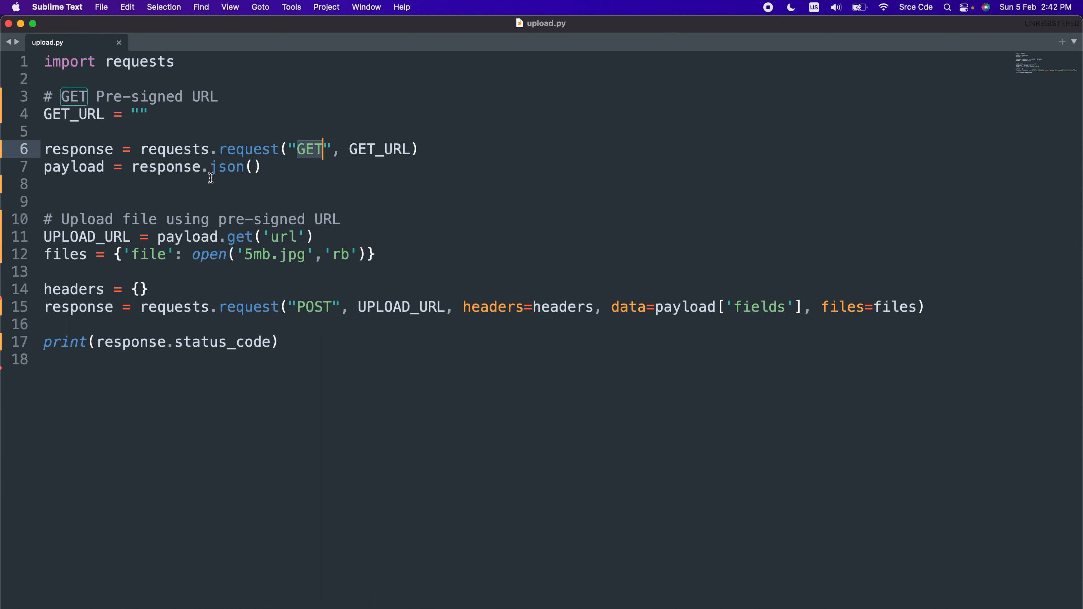
double_click(66, 168)
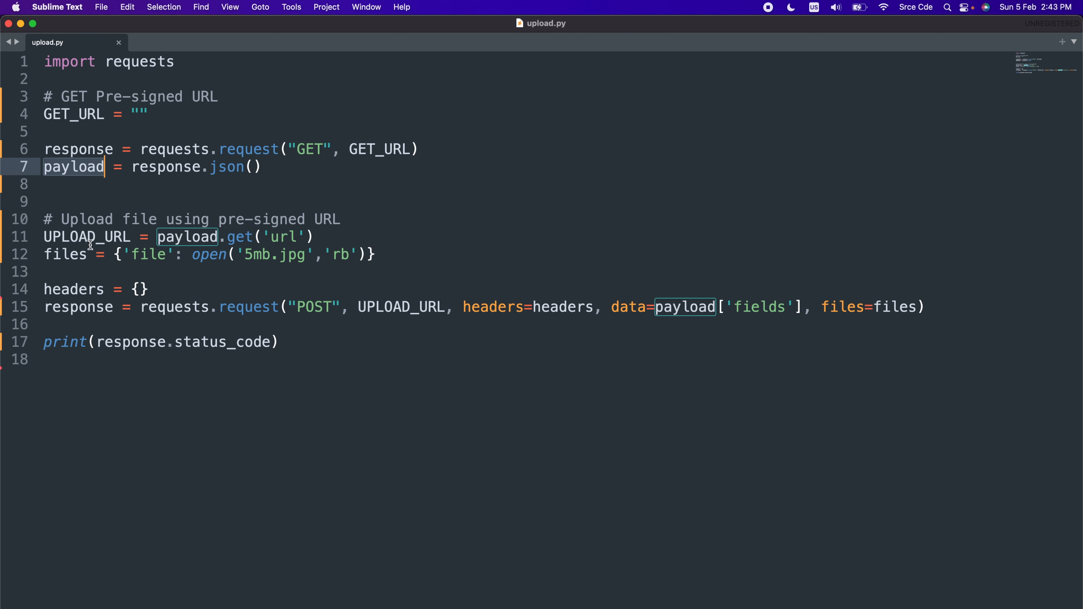
double_click(97, 239)
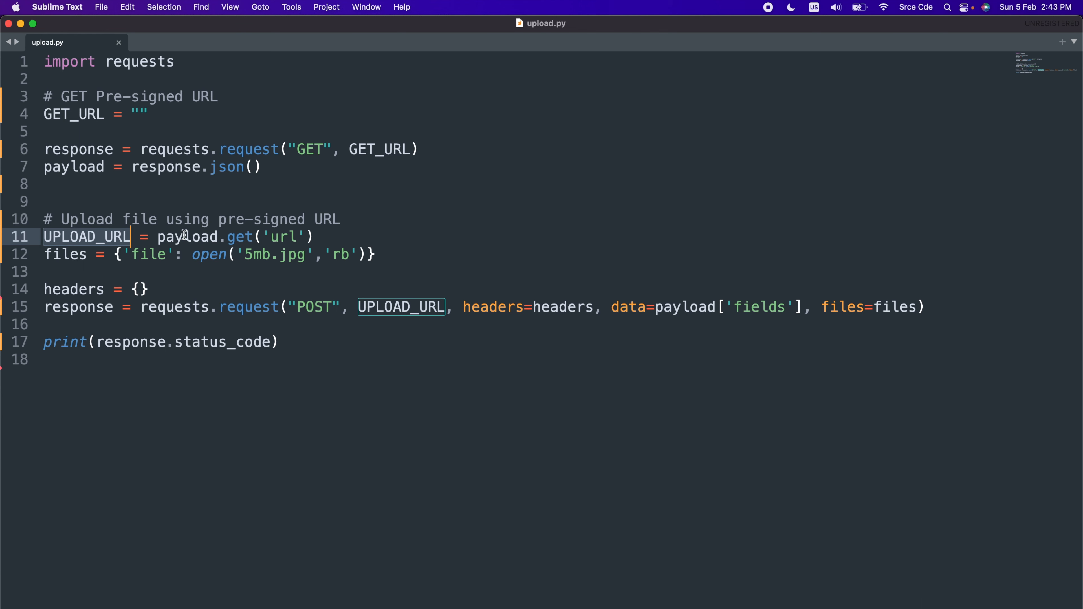
key(super+Tab)
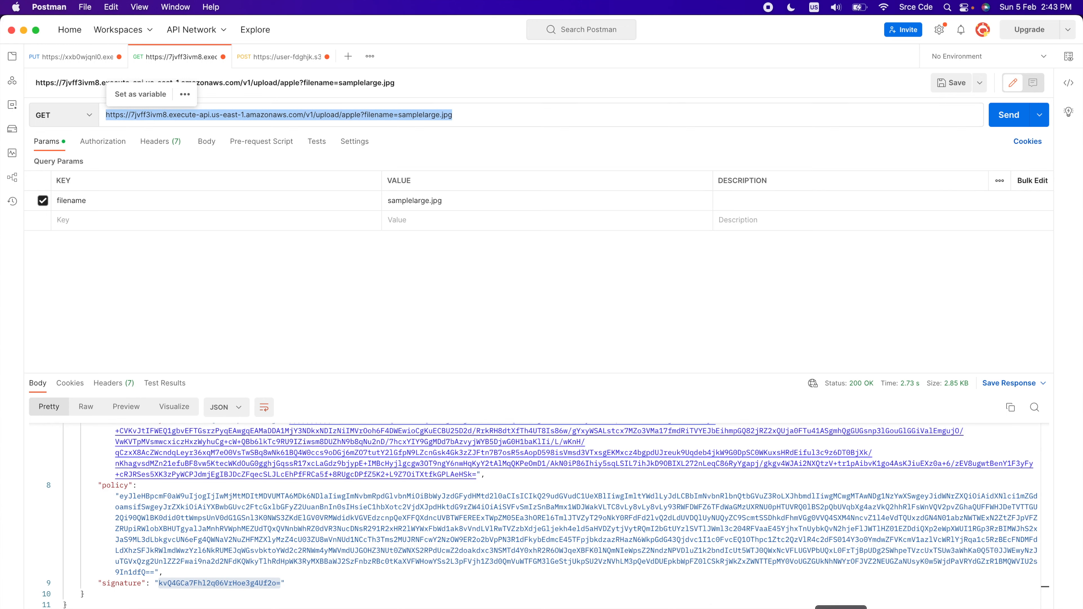
scroll(90, 444, up, 3)
double_click(90, 439)
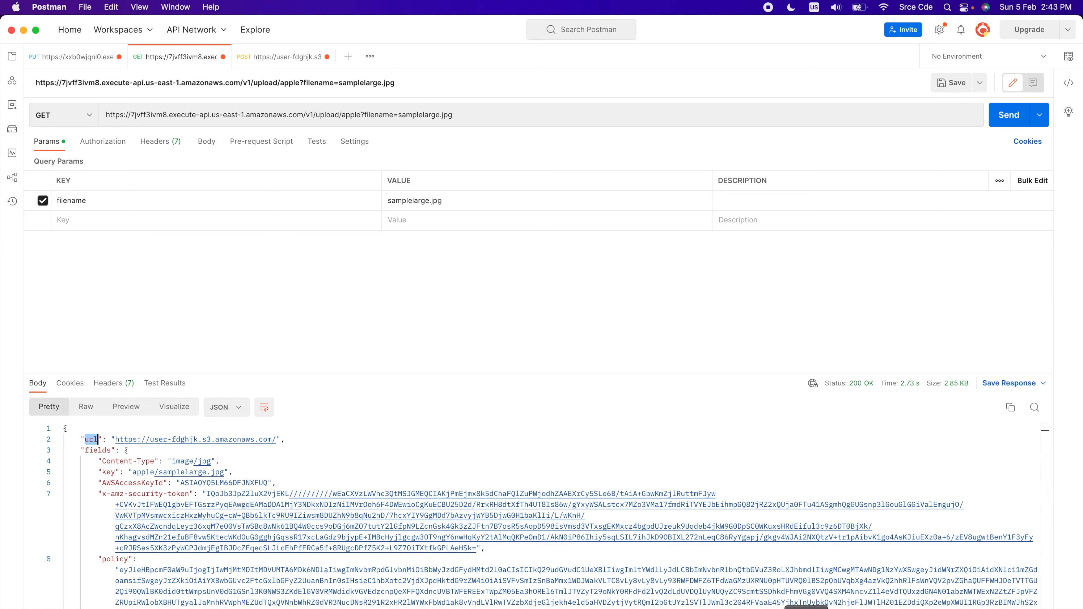
key(super+Tab)
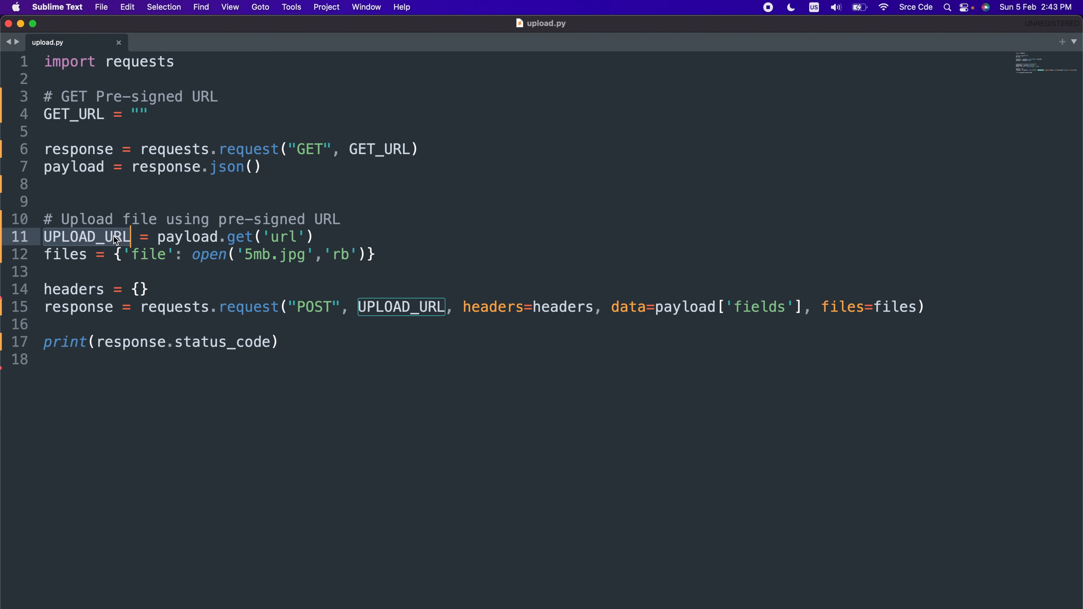
Examine how upload.py defines the files dictionary that opens 5mb.jpg and the empty headers dictionary
double_click(67, 255)
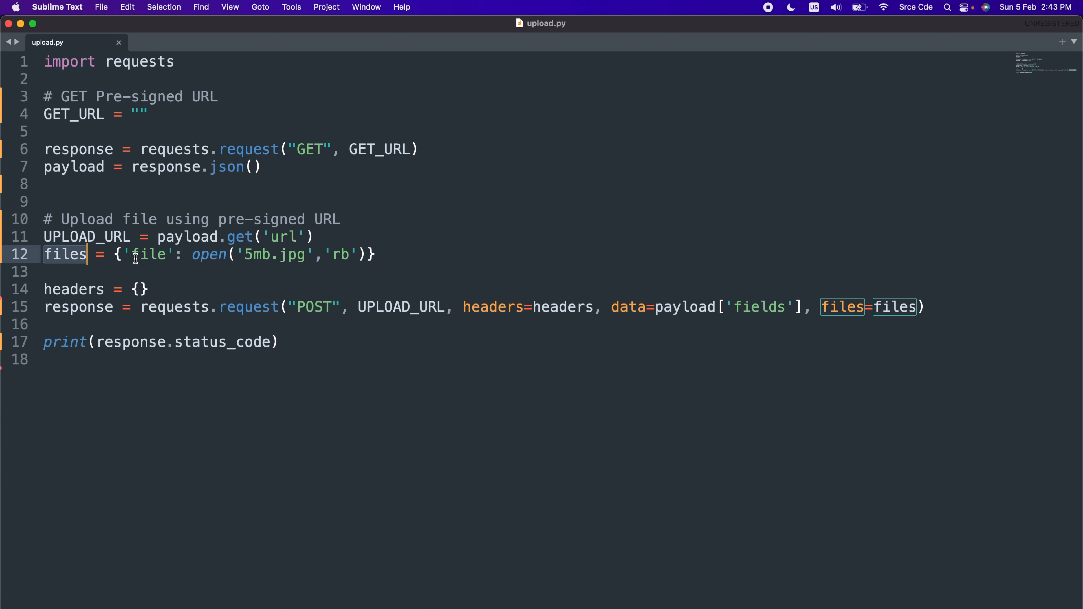
double_click(153, 256)
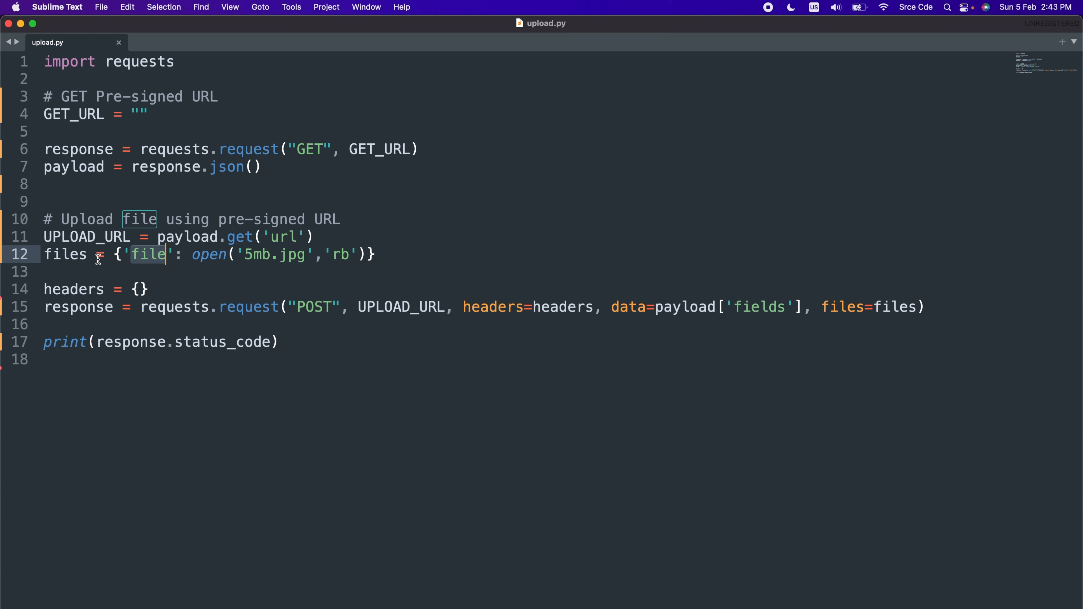
drag(192, 256, 365, 259)
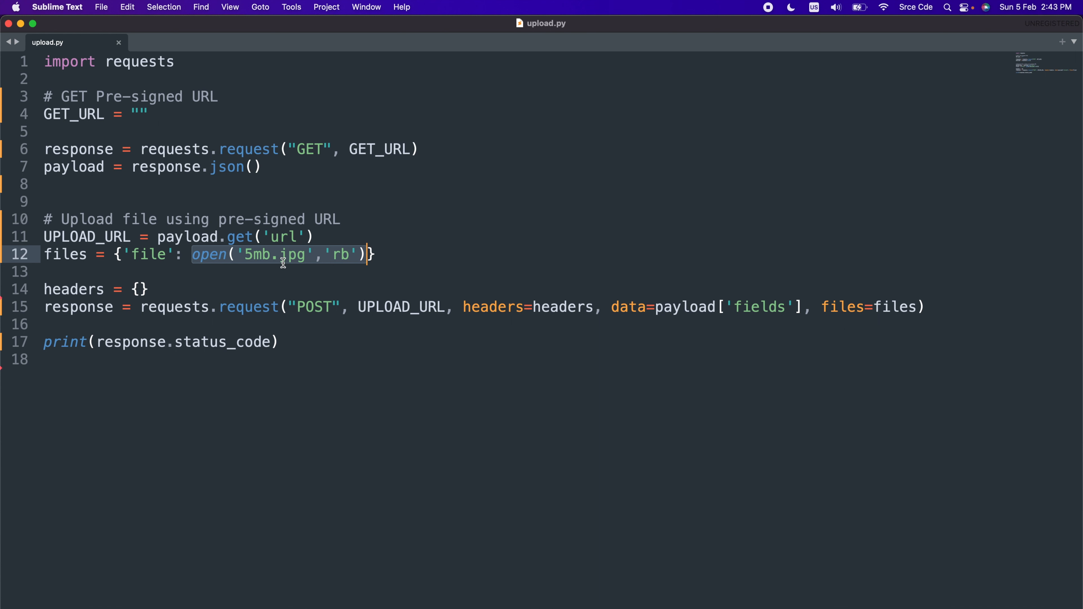
double_click(61, 290)
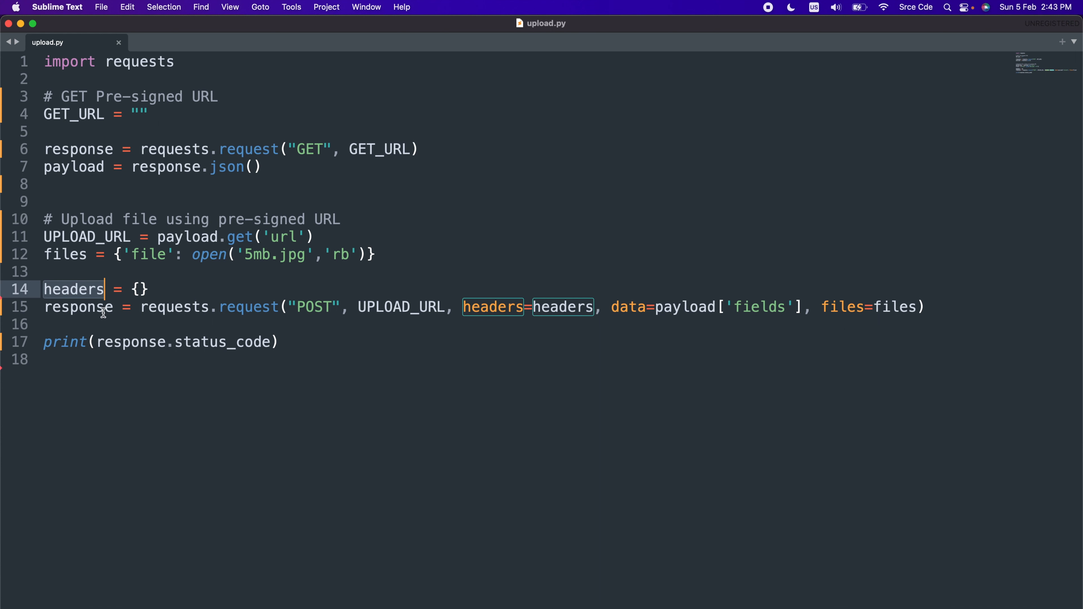
Examine the POST call's arguments in upload.py and compare payload['fields'] with the fields object in Postman's GET response
click(191, 307)
double_click(190, 307)
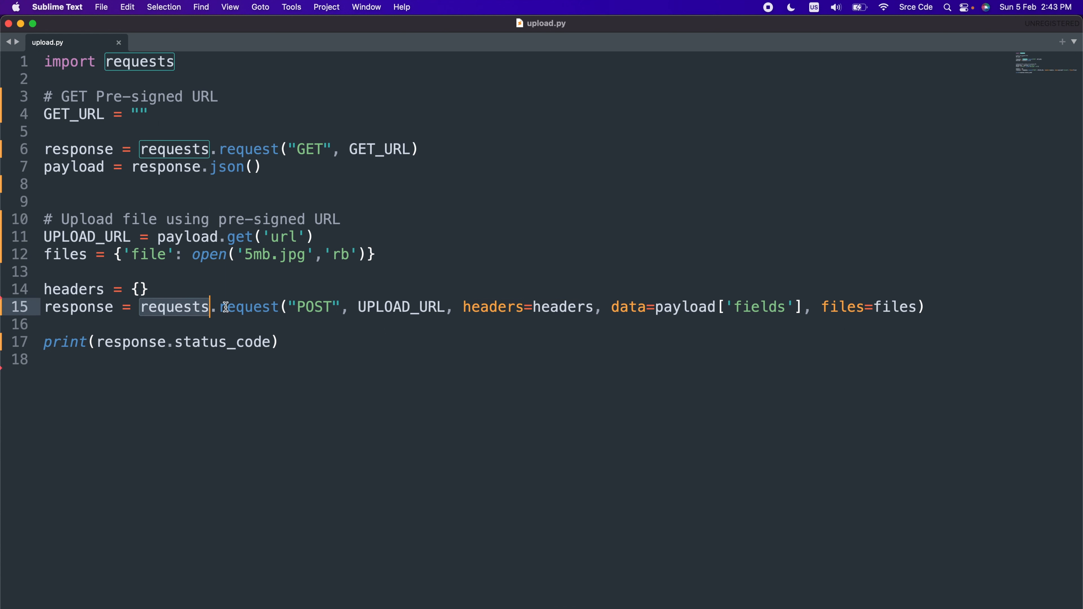
double_click(316, 308)
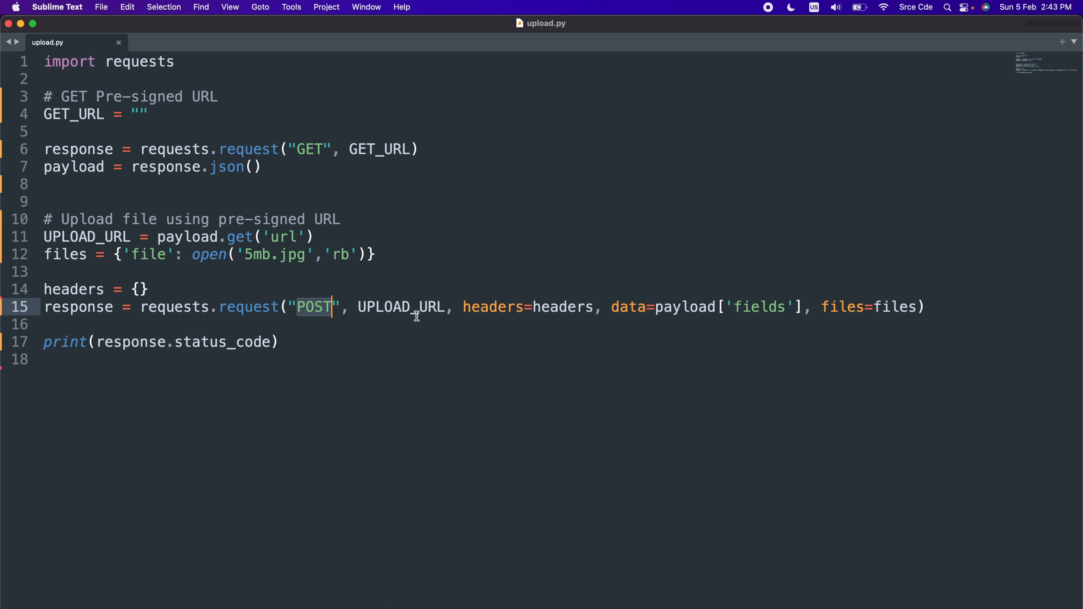
double_click(409, 309)
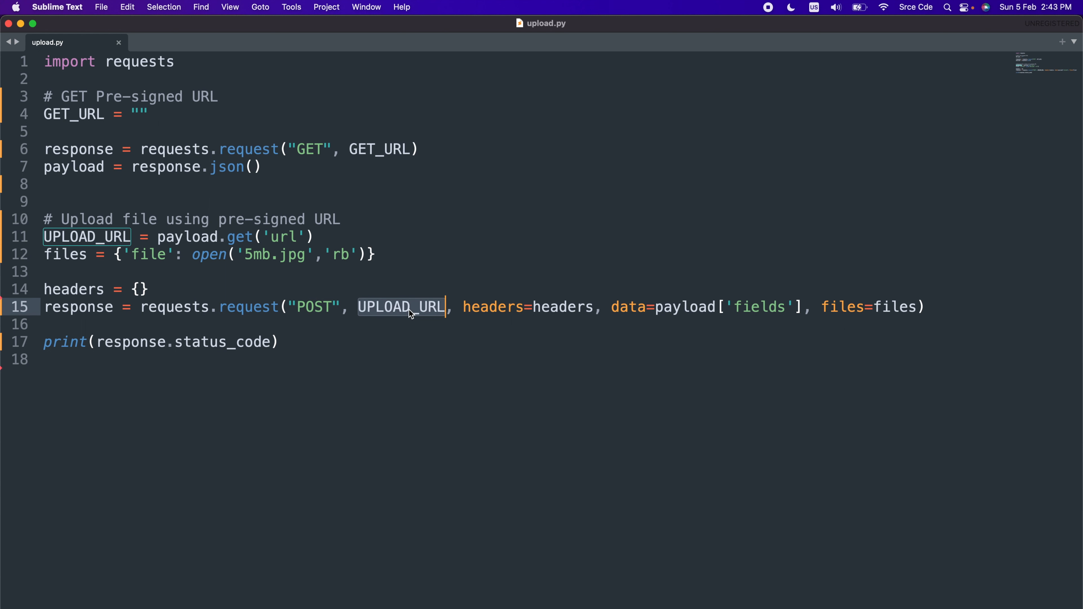
double_click(479, 307)
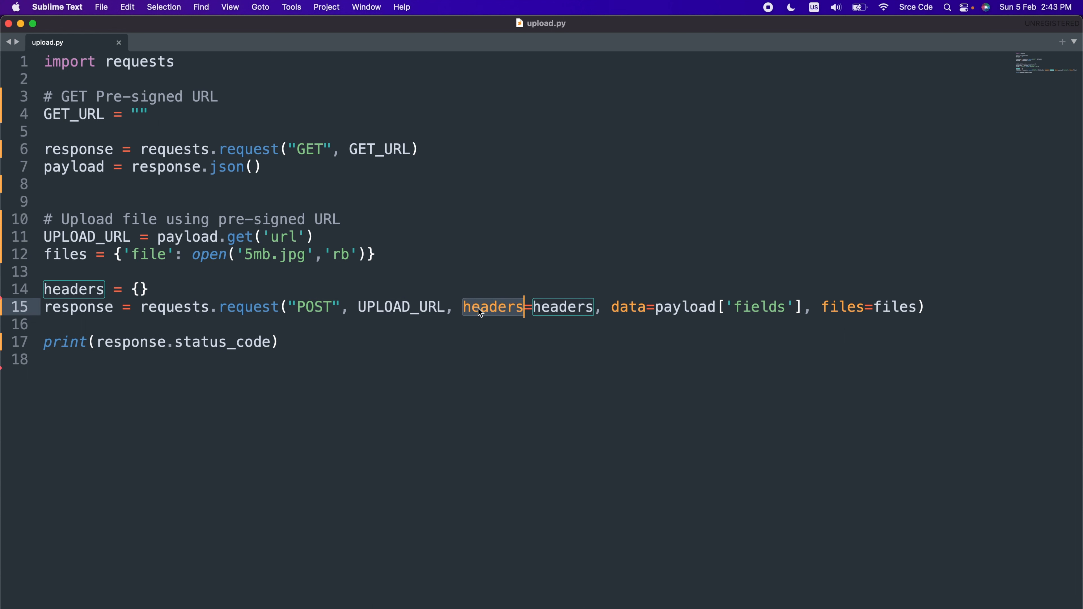
double_click(636, 308)
double_click(681, 308)
double_click(748, 306)
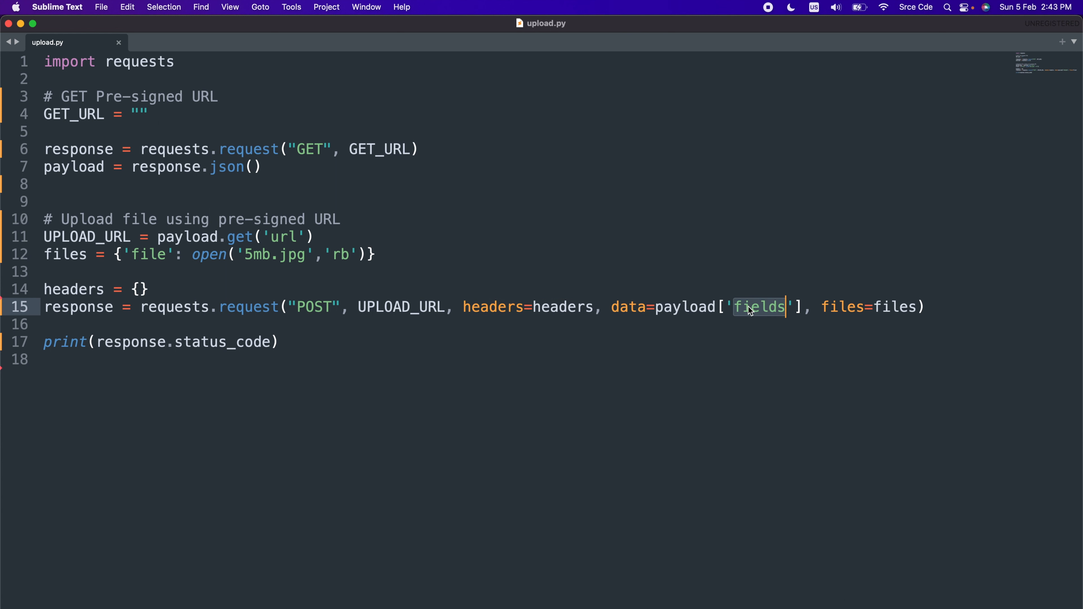
key(super+Tab)
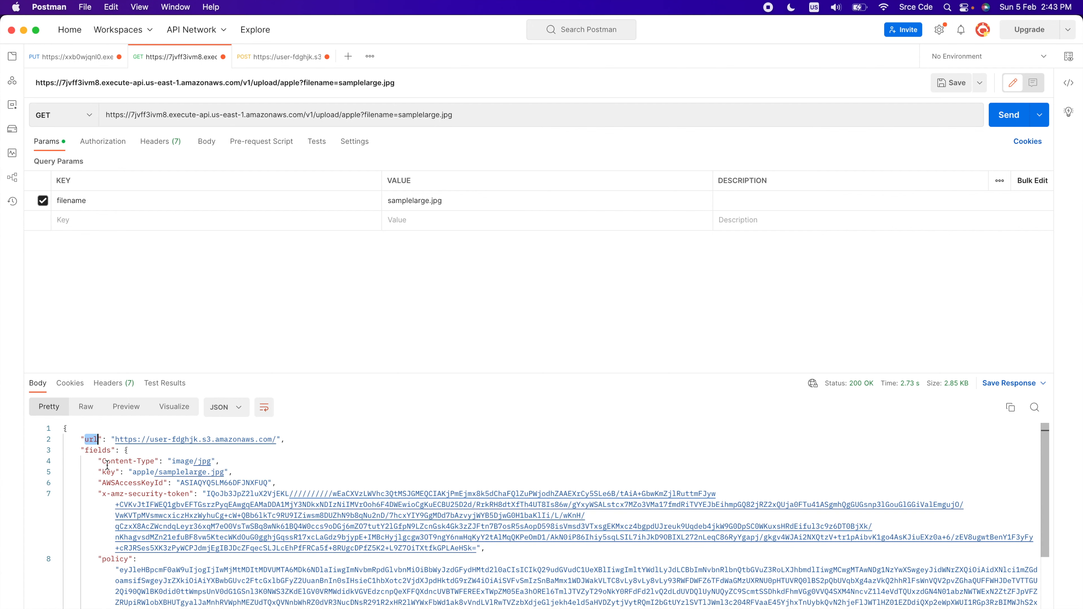
double_click(96, 451)
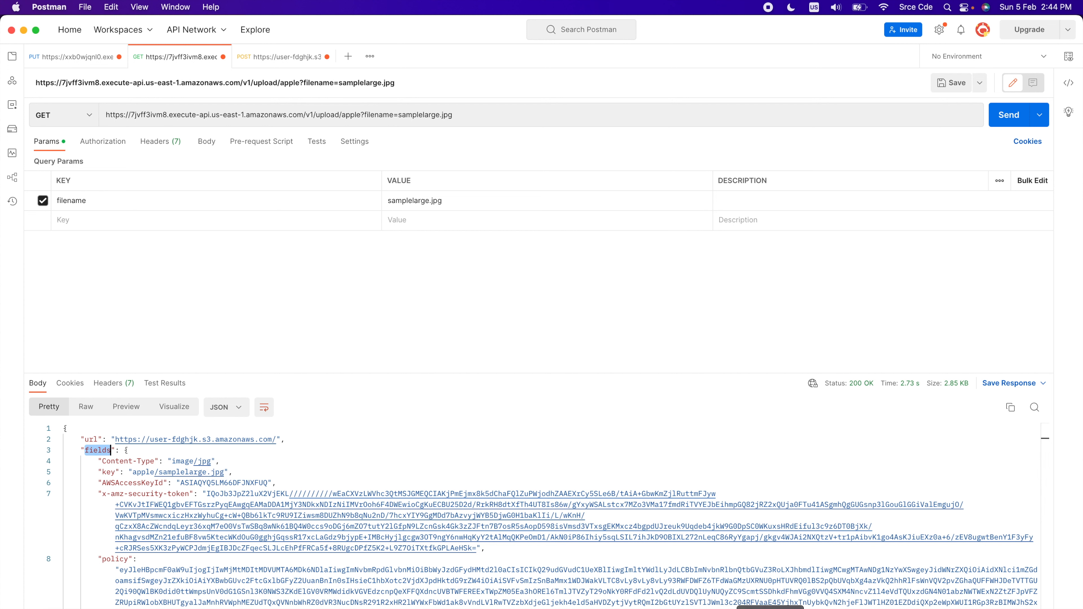
Switch back to upload.py in Sublime Text and examine the files=files argument of the POST call
key(super+Tab)
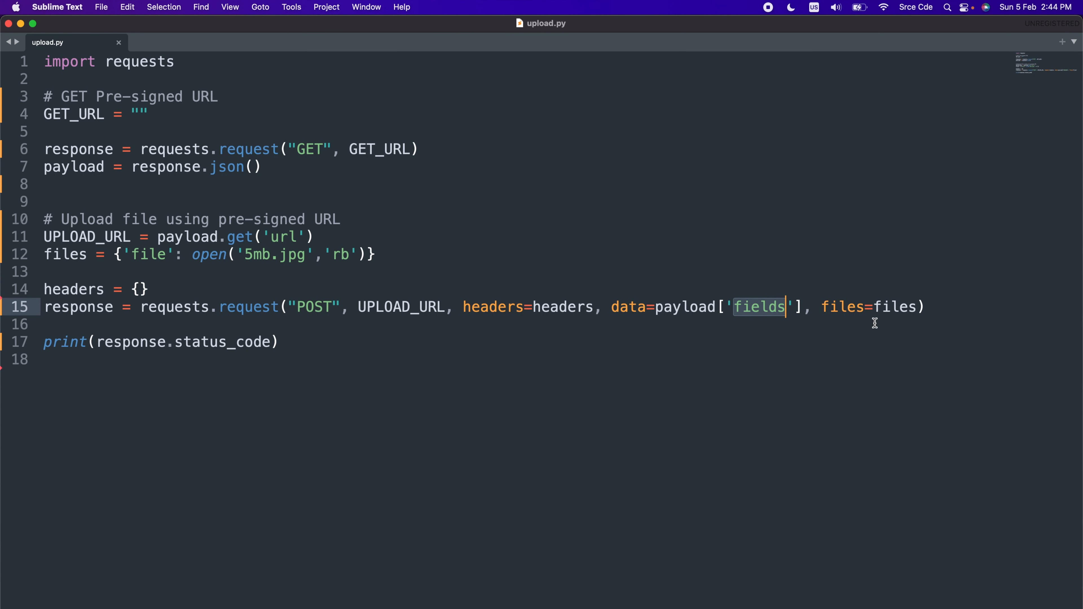
click(865, 308)
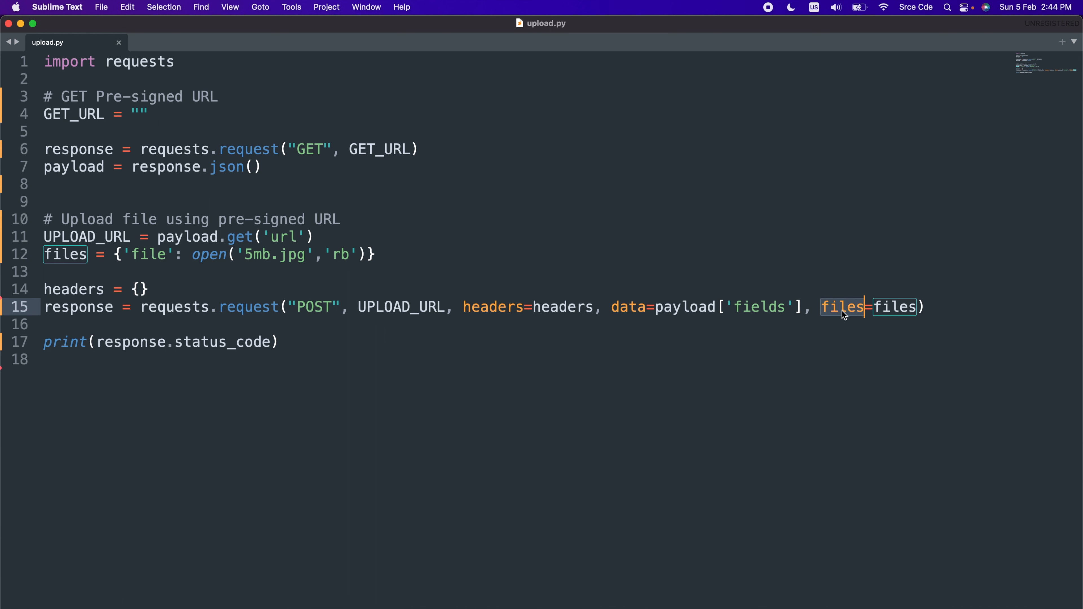
double_click(900, 308)
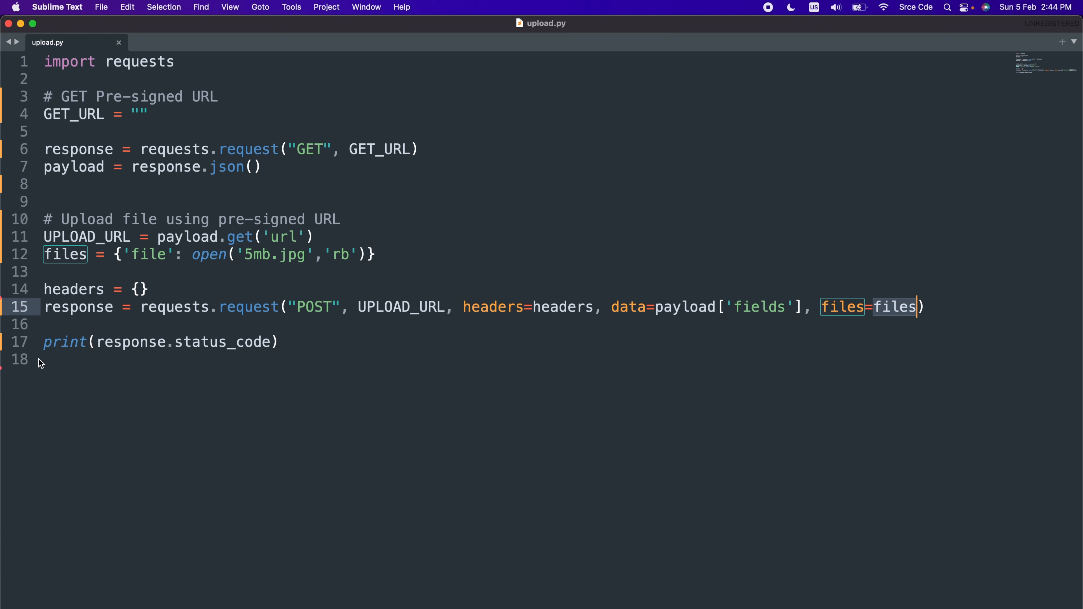
click(215, 372)
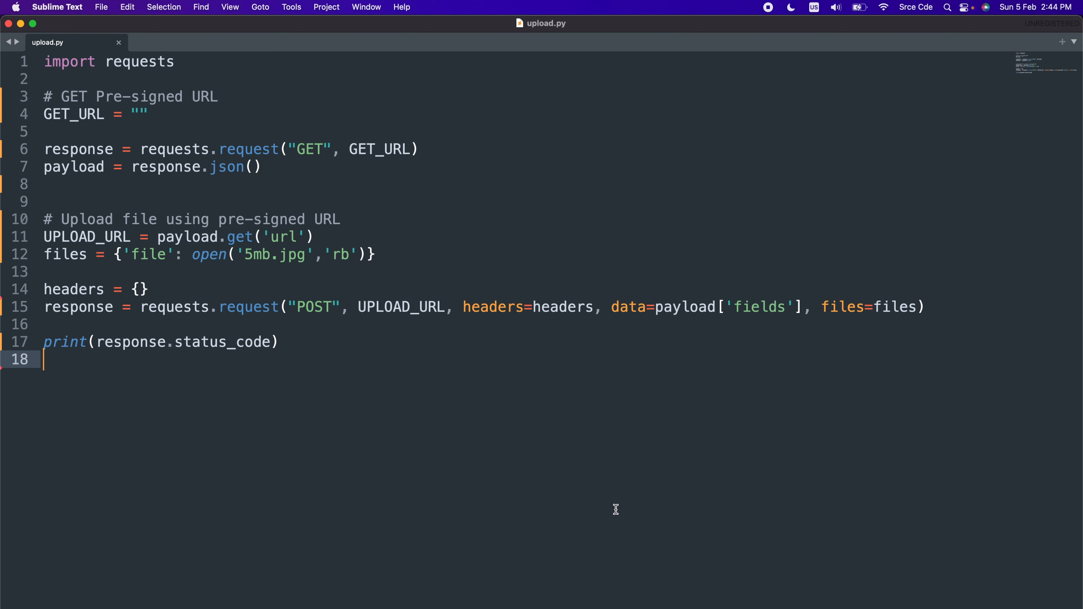
Copy the GET request's URL from Postman into the empty GET_URL string in upload.py and save the script
mouse_move(807, 608)
click(841, 608)
double_click(166, 115)
click(166, 114)
key(cmd+c)
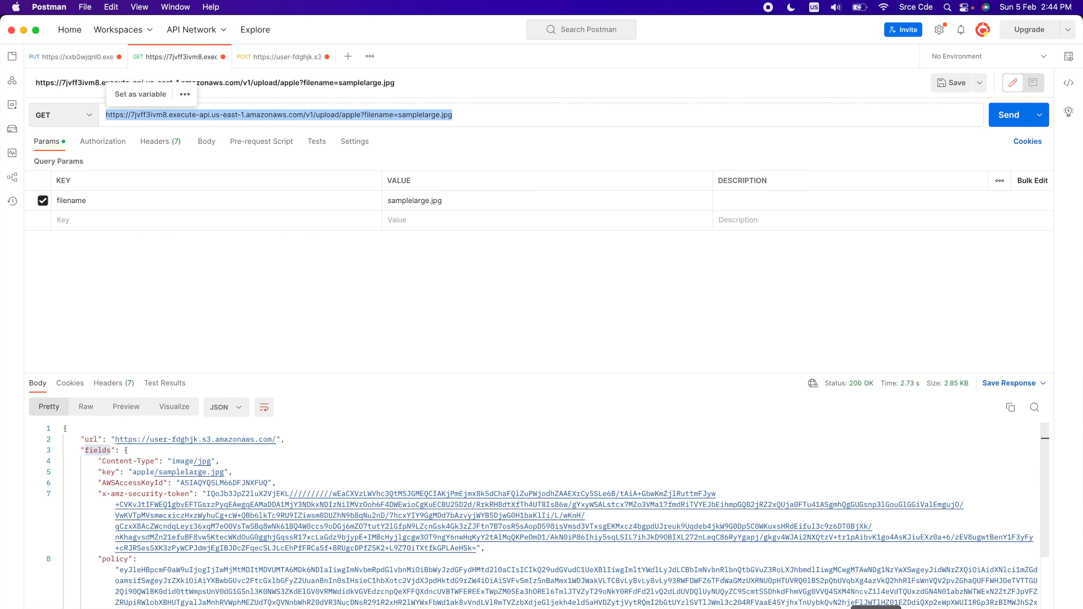
click(769, 608)
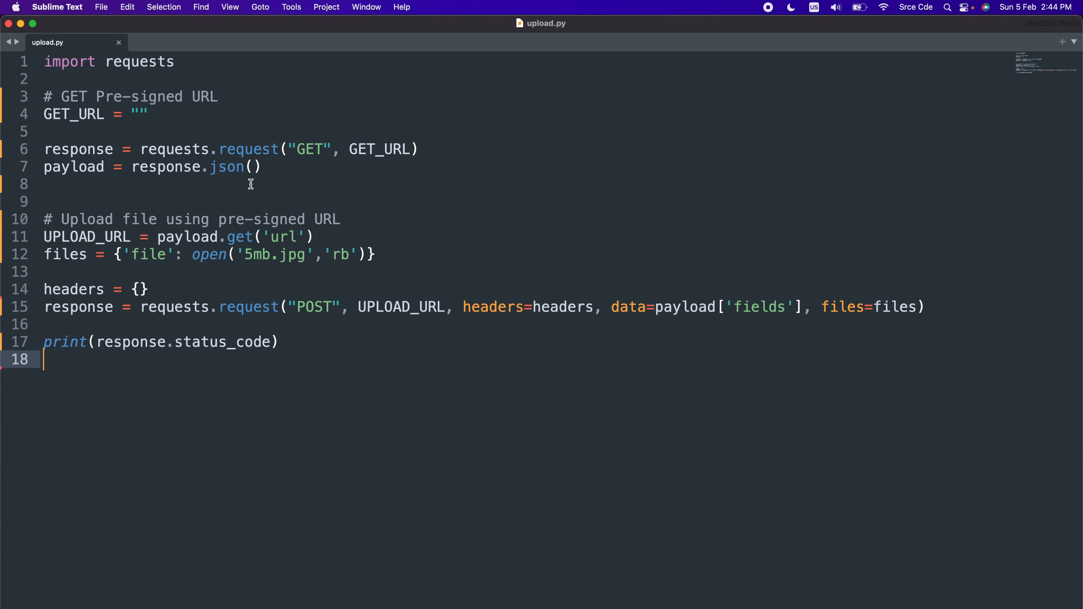
click(174, 118)
key(Left)
key(cmd+v)
key(super+s)
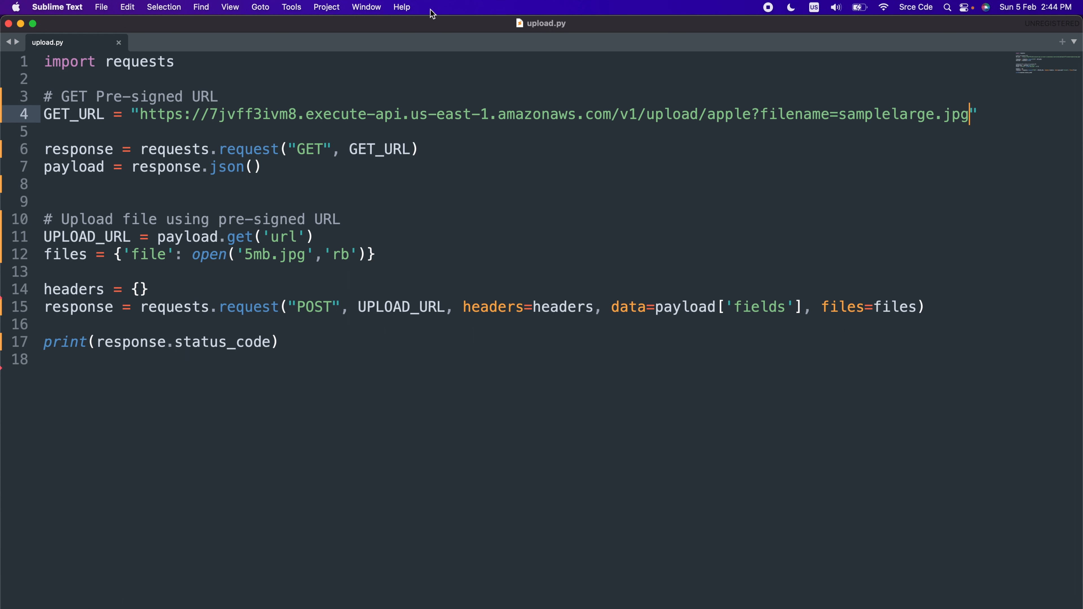
Change the filename parameter in GET_URL to newfile.jpg, keeping the apple path, and save upload.py
double_click(735, 116)
double_click(862, 120)
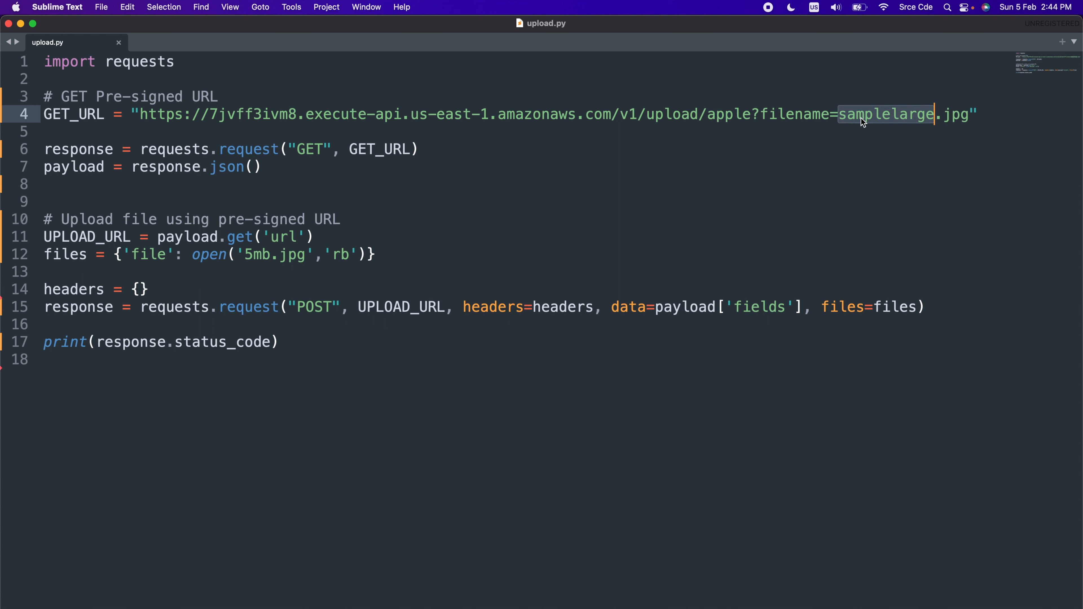
text(newfile)
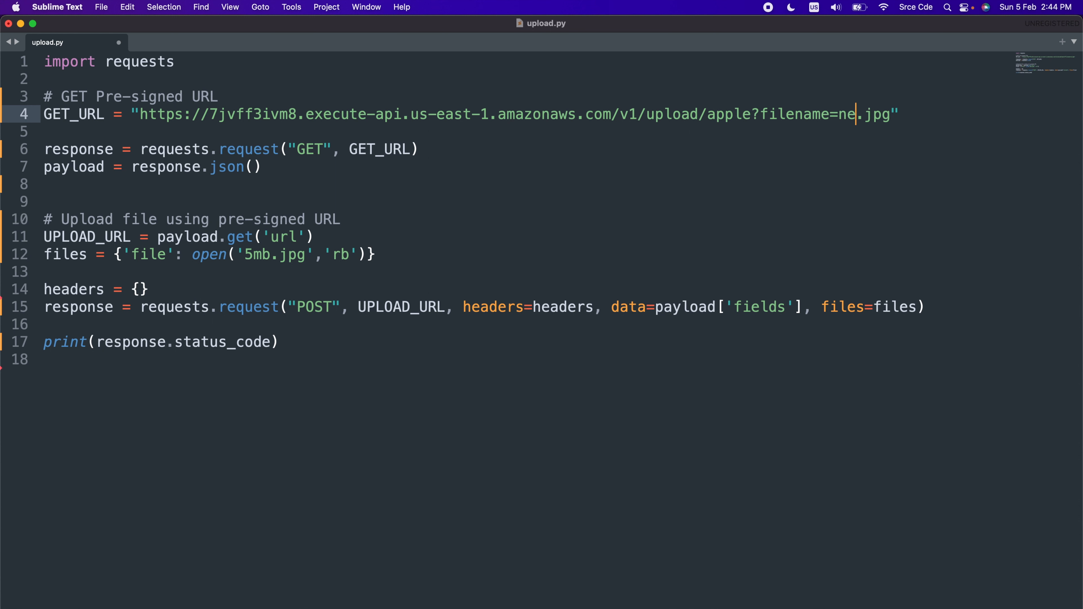
key(super+s)
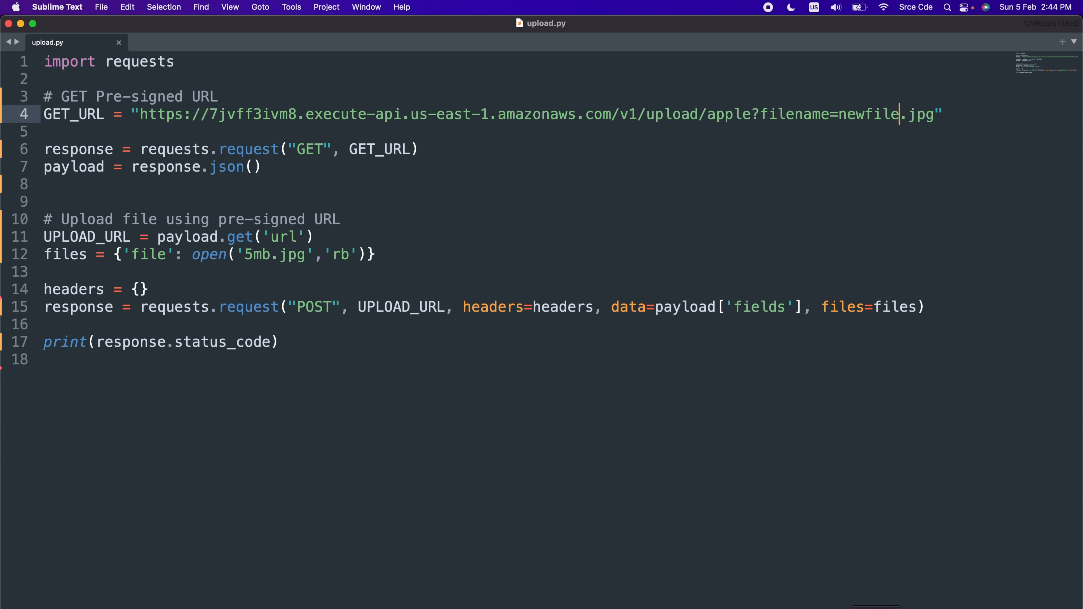
Switch to Terminal and run the script in the api-upload folder with python3 upload.py
key(super+Tab)
text(python3 upload.py)
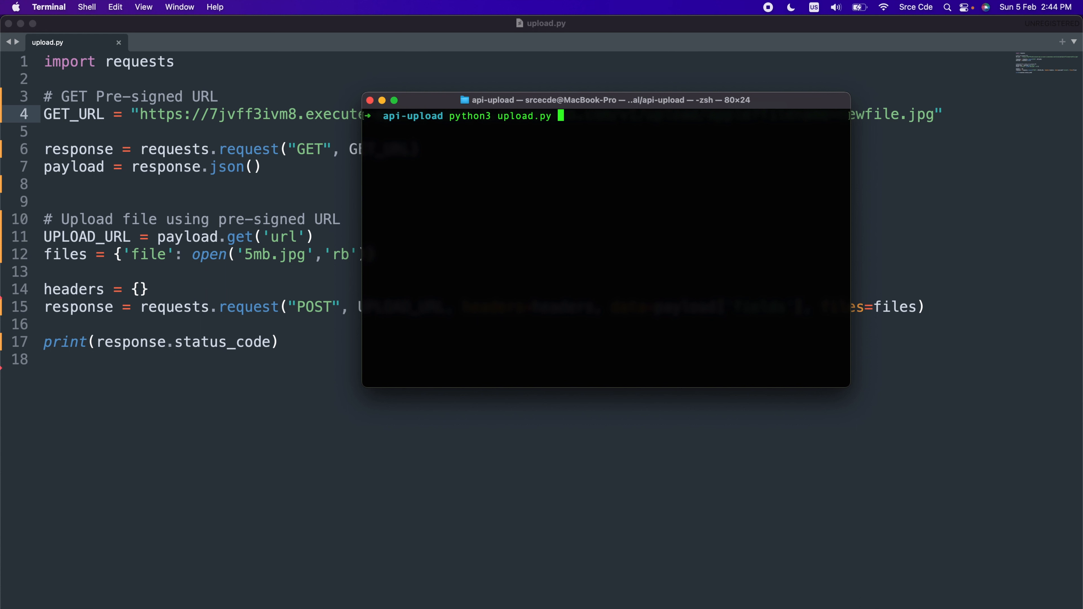
key(Return)
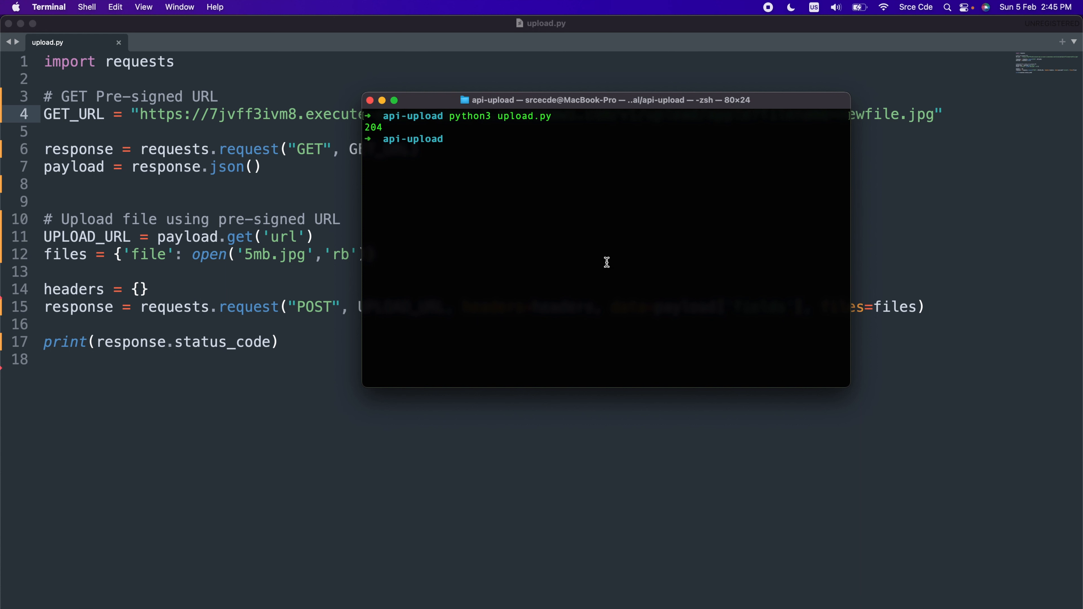
Check the printed status code, switch to Chrome and refresh the S3 apple/ folder's object list to look for newfile.jpg
double_click(377, 125)
click(911, 608)
click(221, 267)
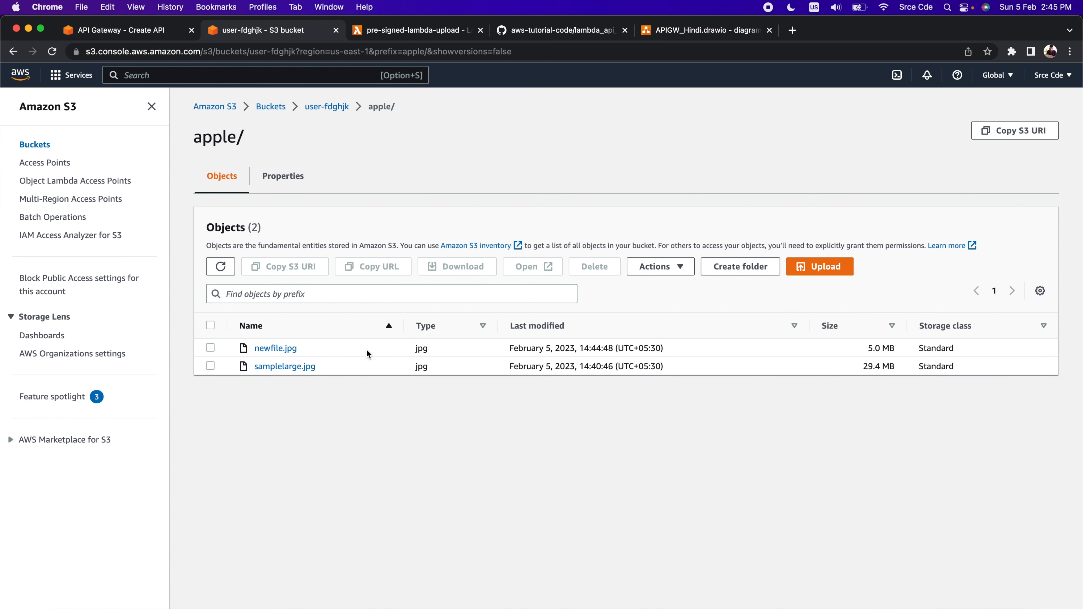